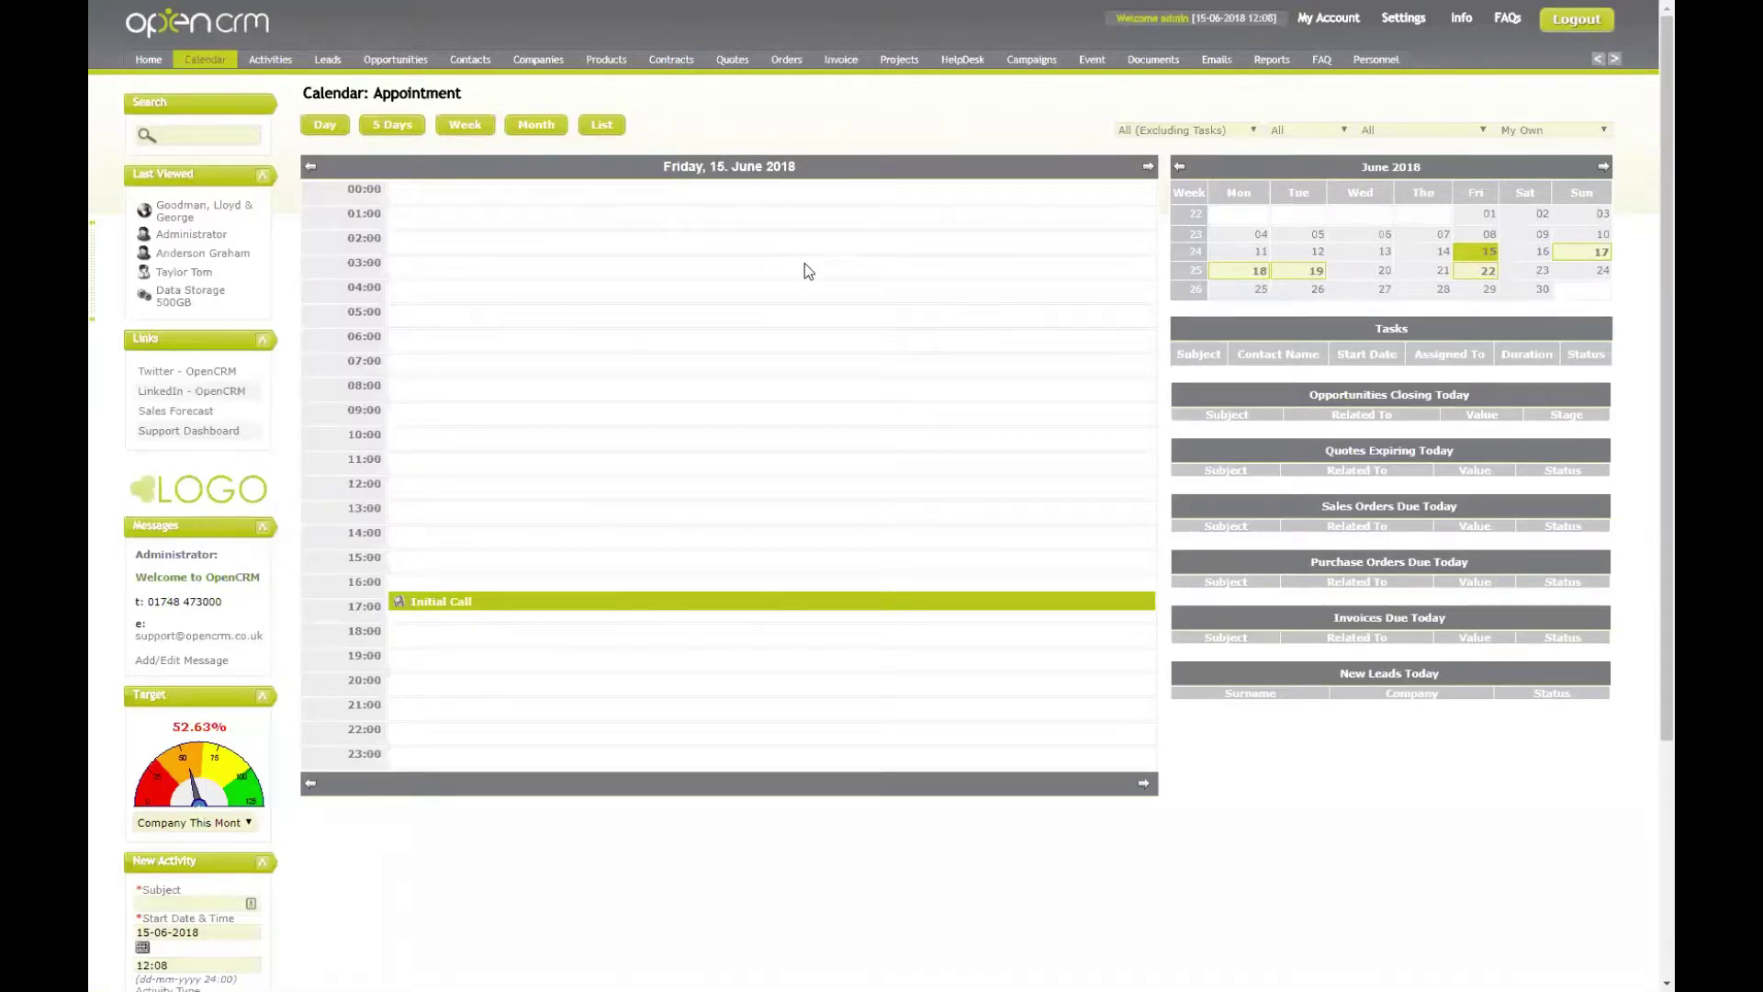
Step: Open Settings > Workflow > Right to be Forgotten Rules, confirming the risk warning with YES
click(1398, 34)
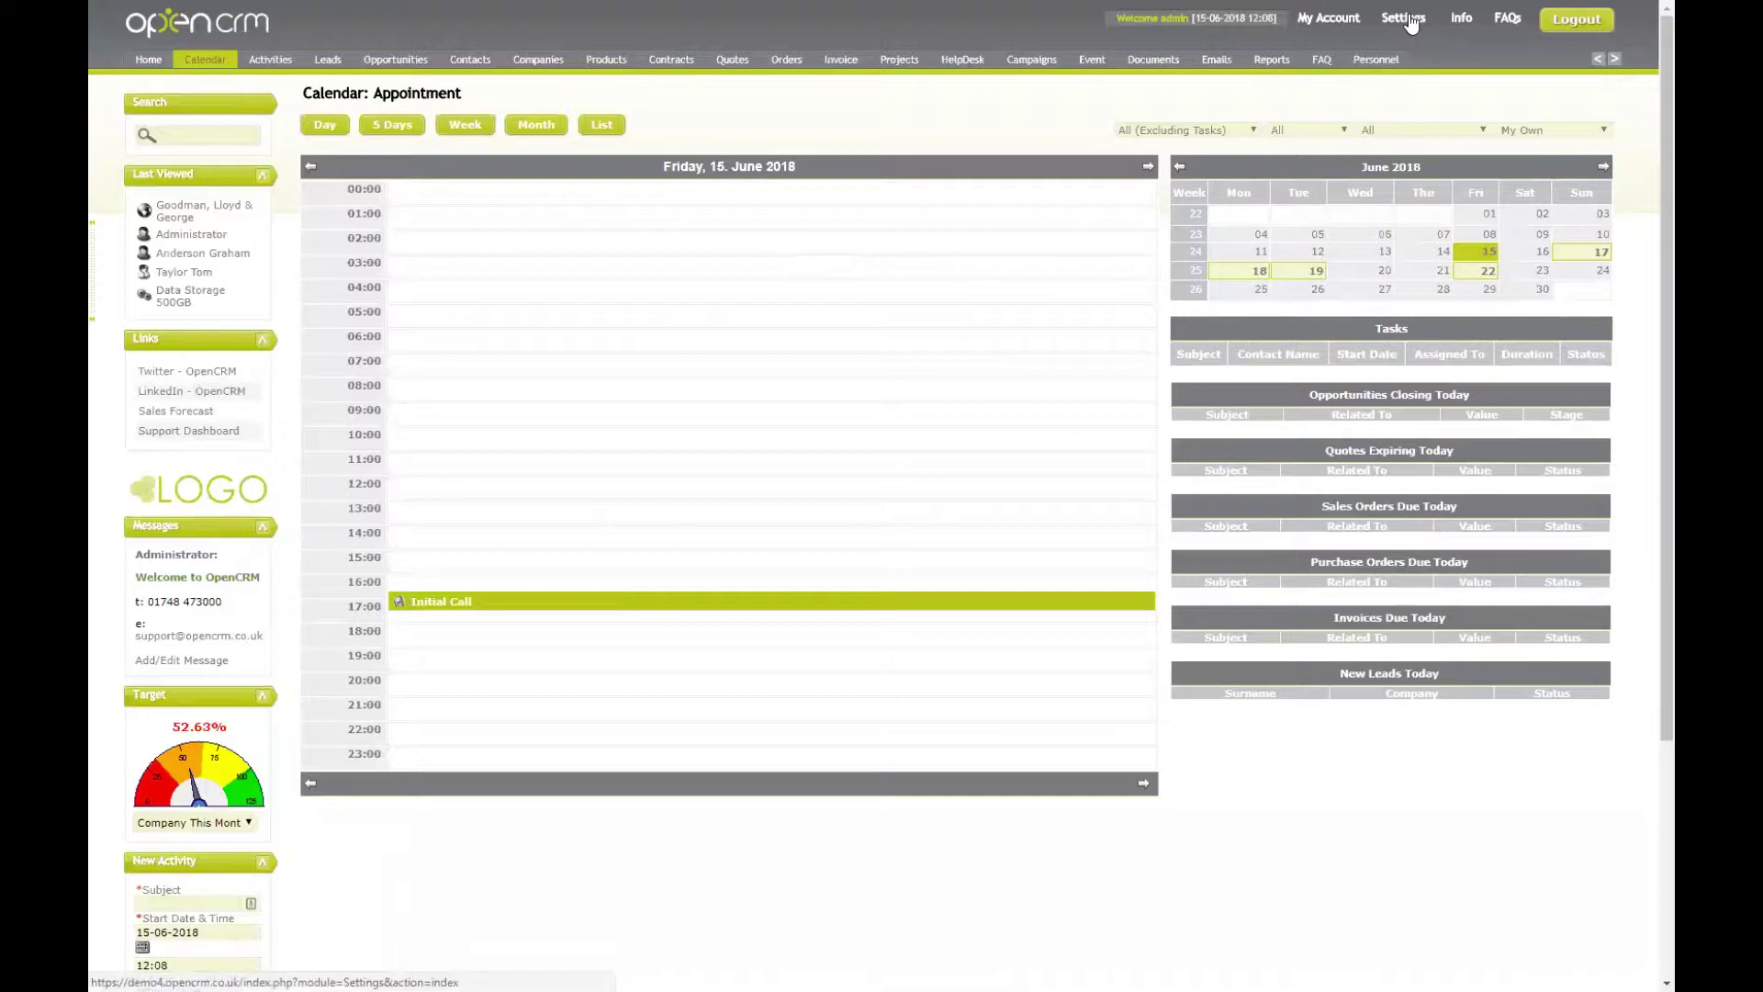
scroll(1166, 546, down, 3)
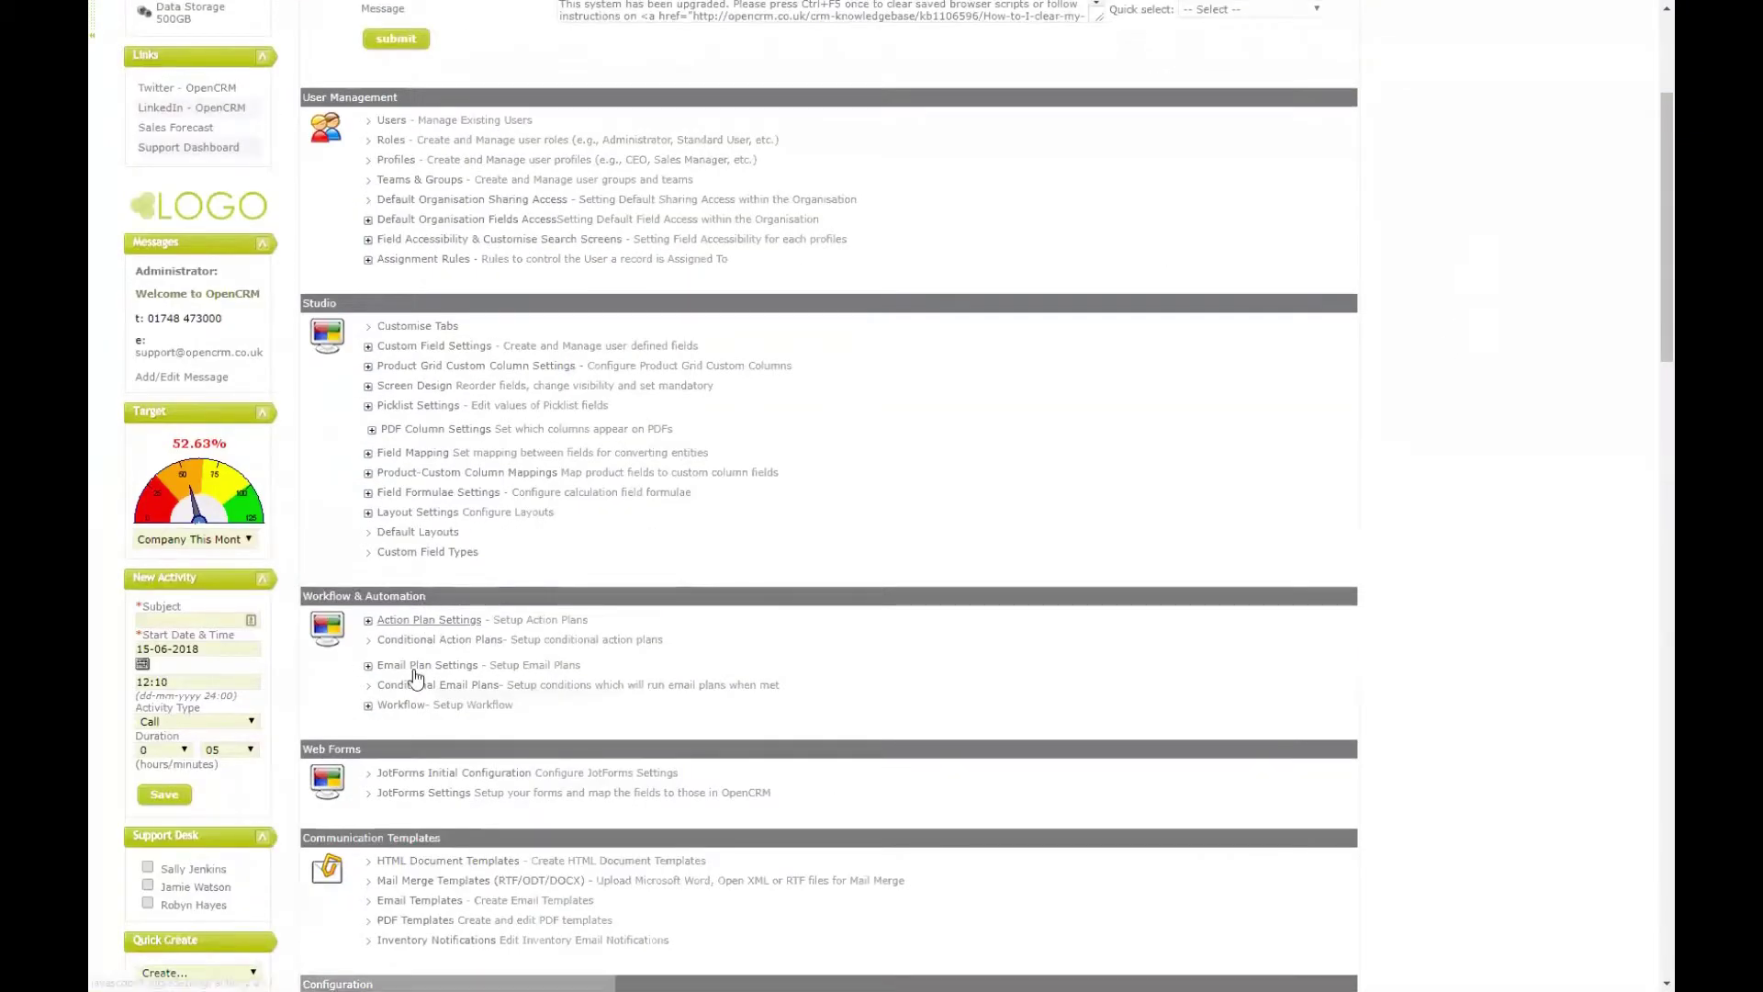
click(371, 709)
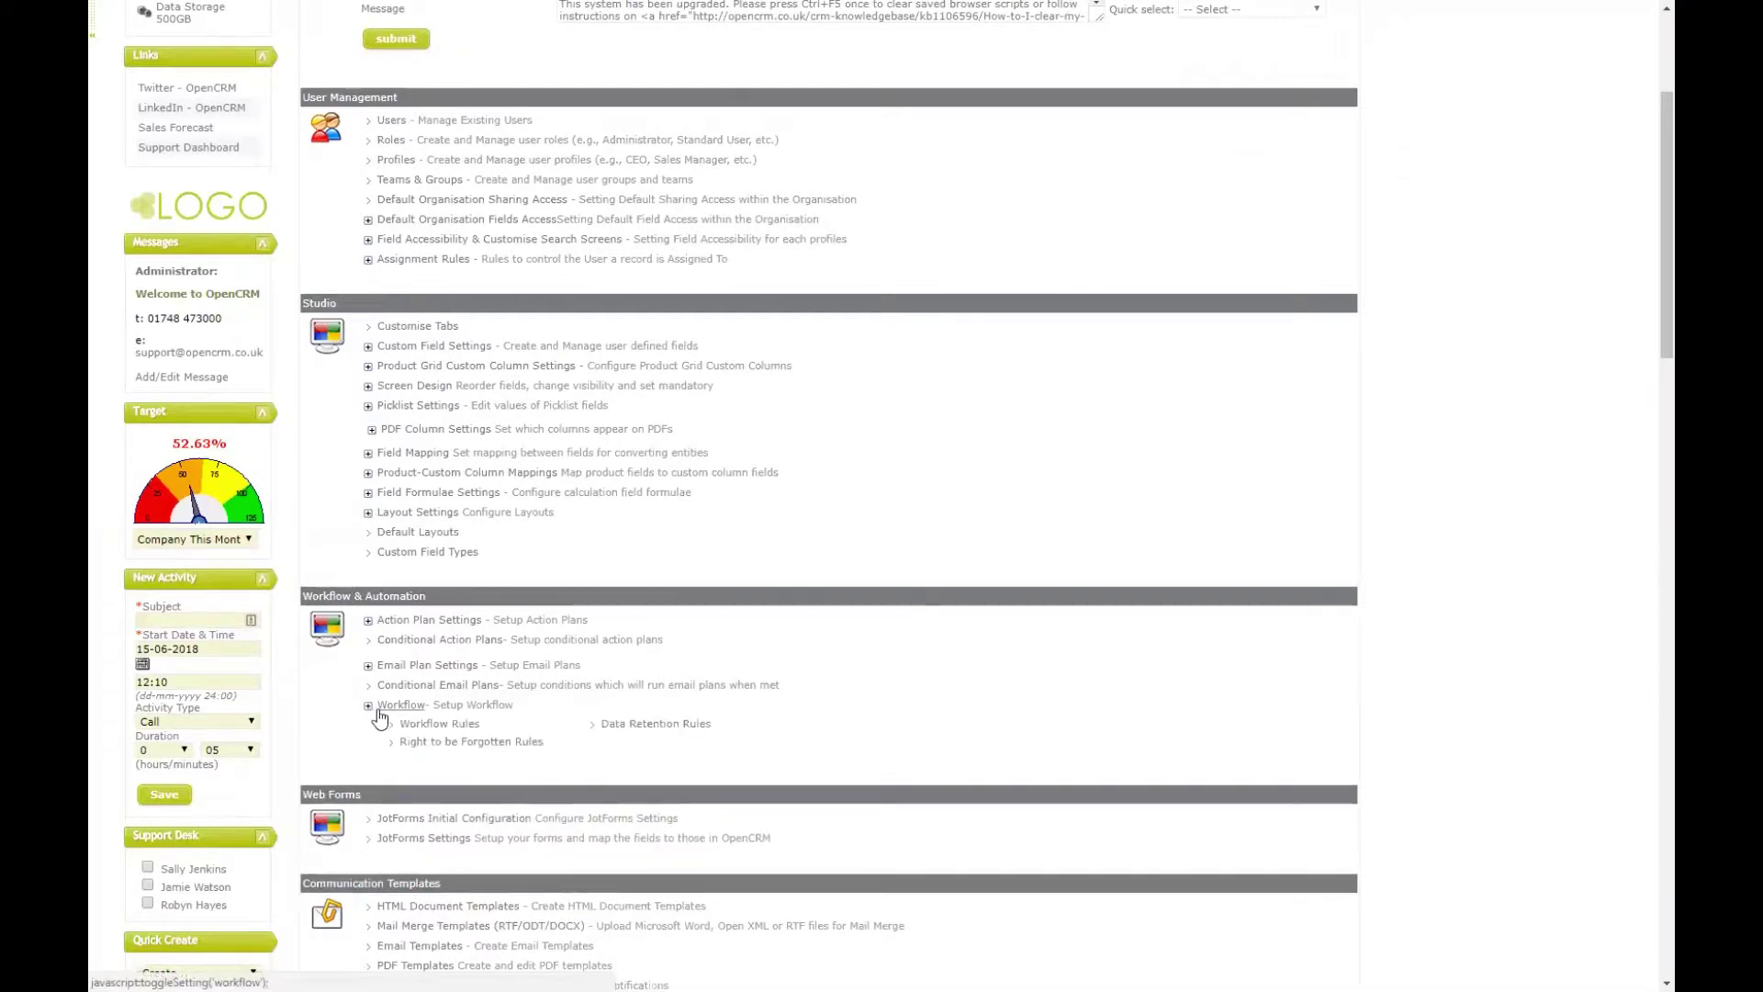
click(495, 742)
click(867, 274)
text(Ye)
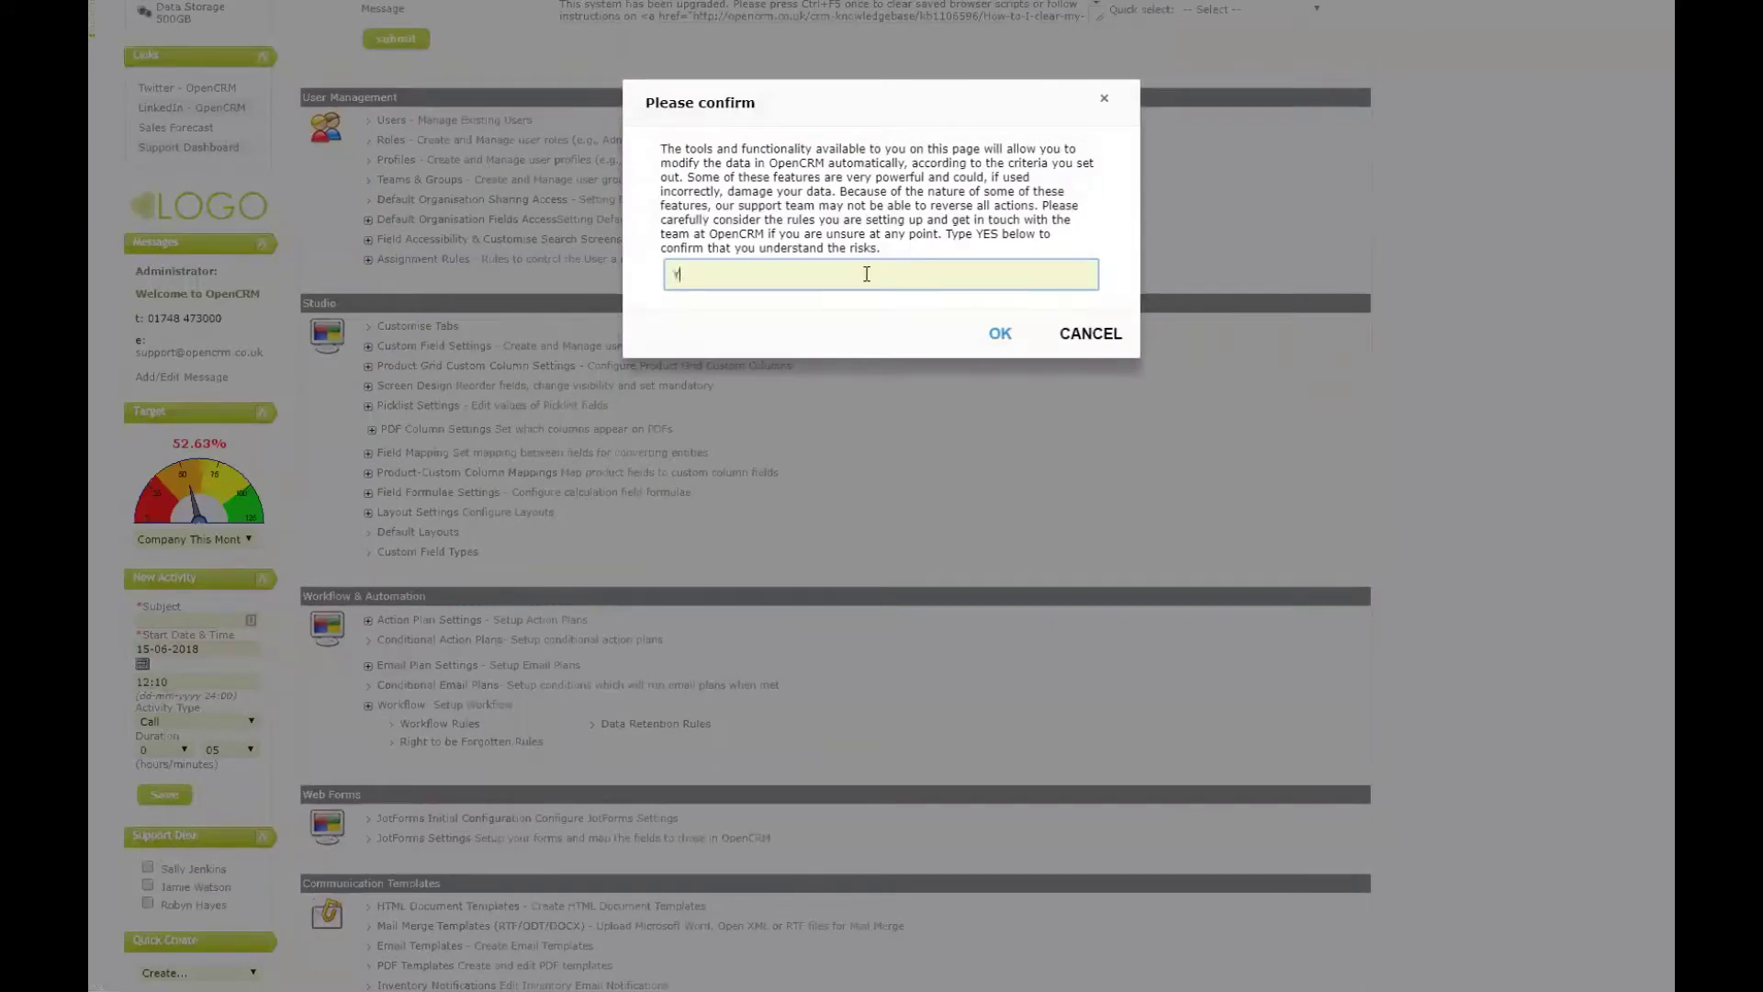
text(ES)
click(998, 334)
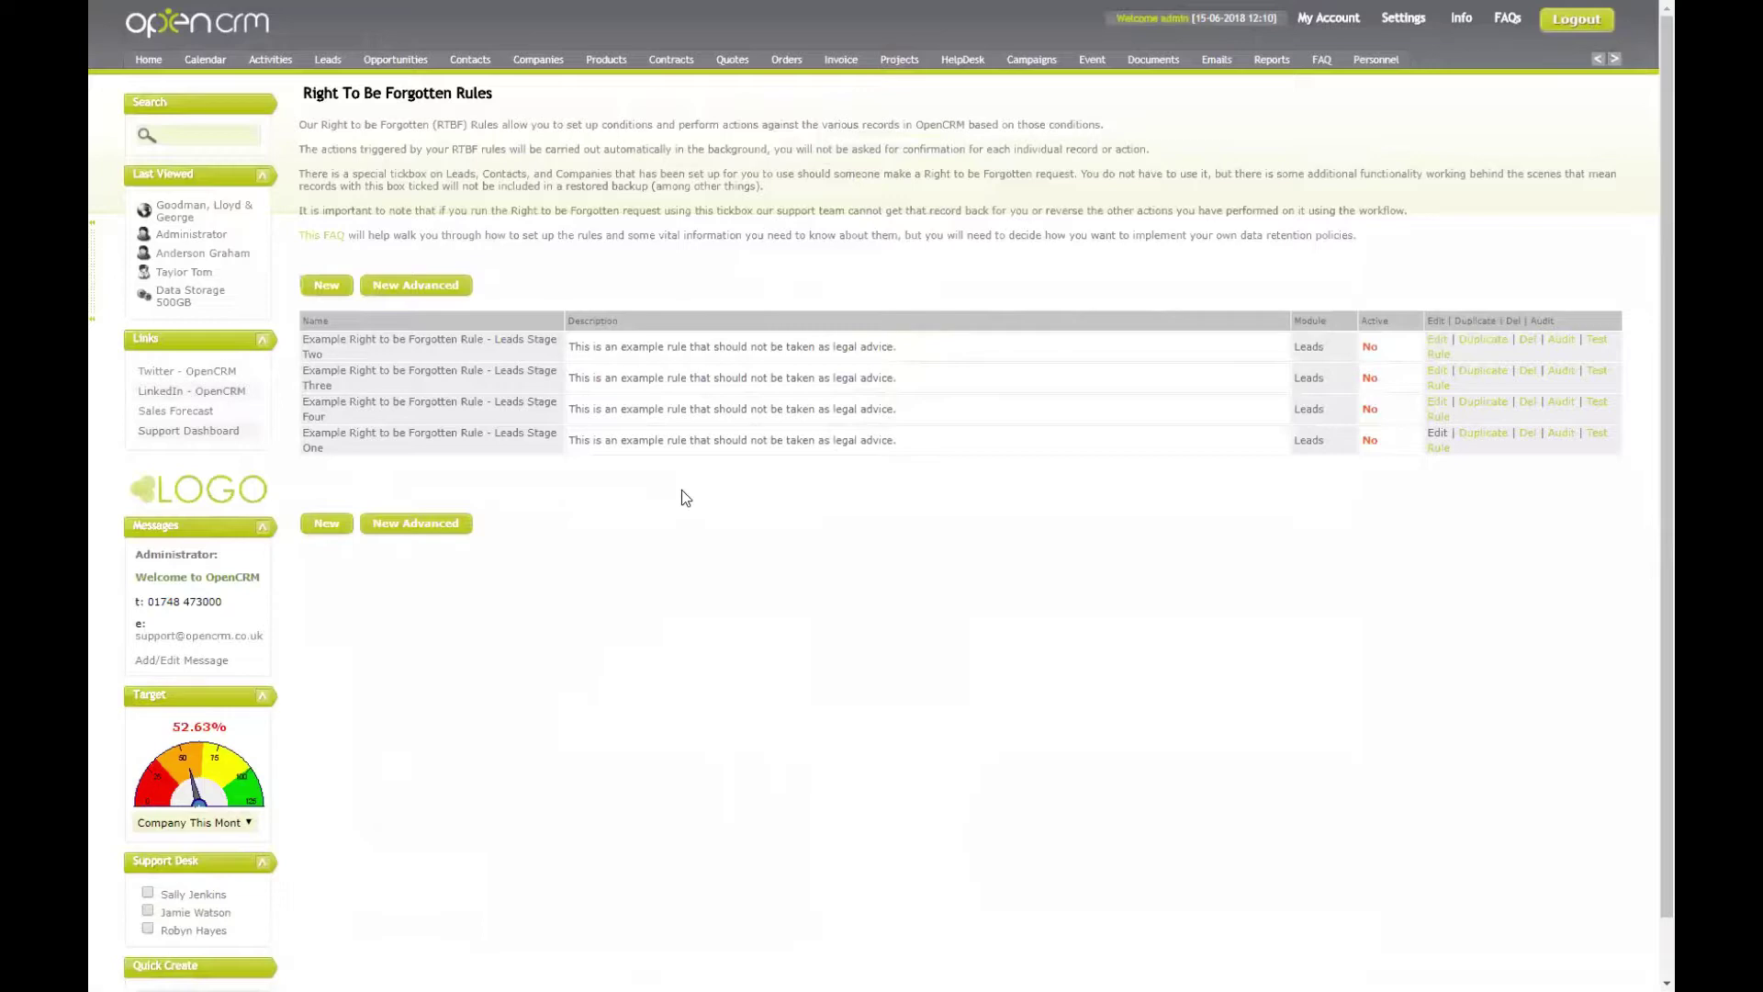
Step: Start a new Contacts rule named 'RTBF - Contacts - Stage One'
click(329, 286)
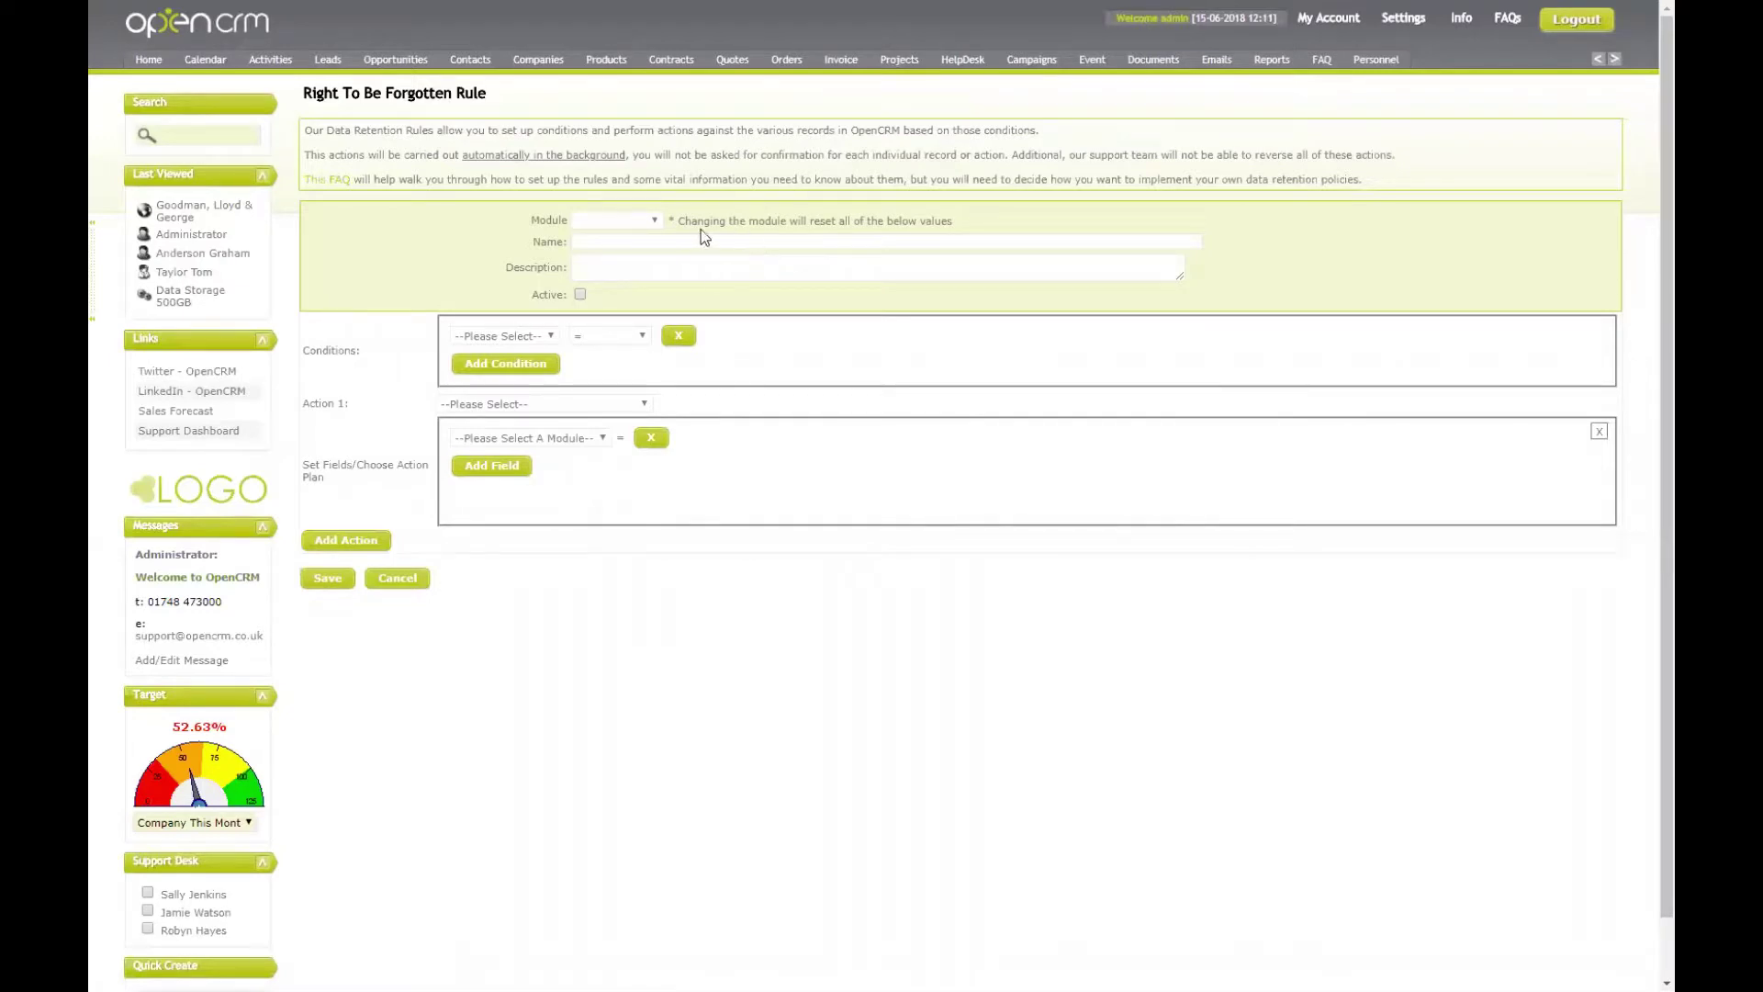
click(641, 222)
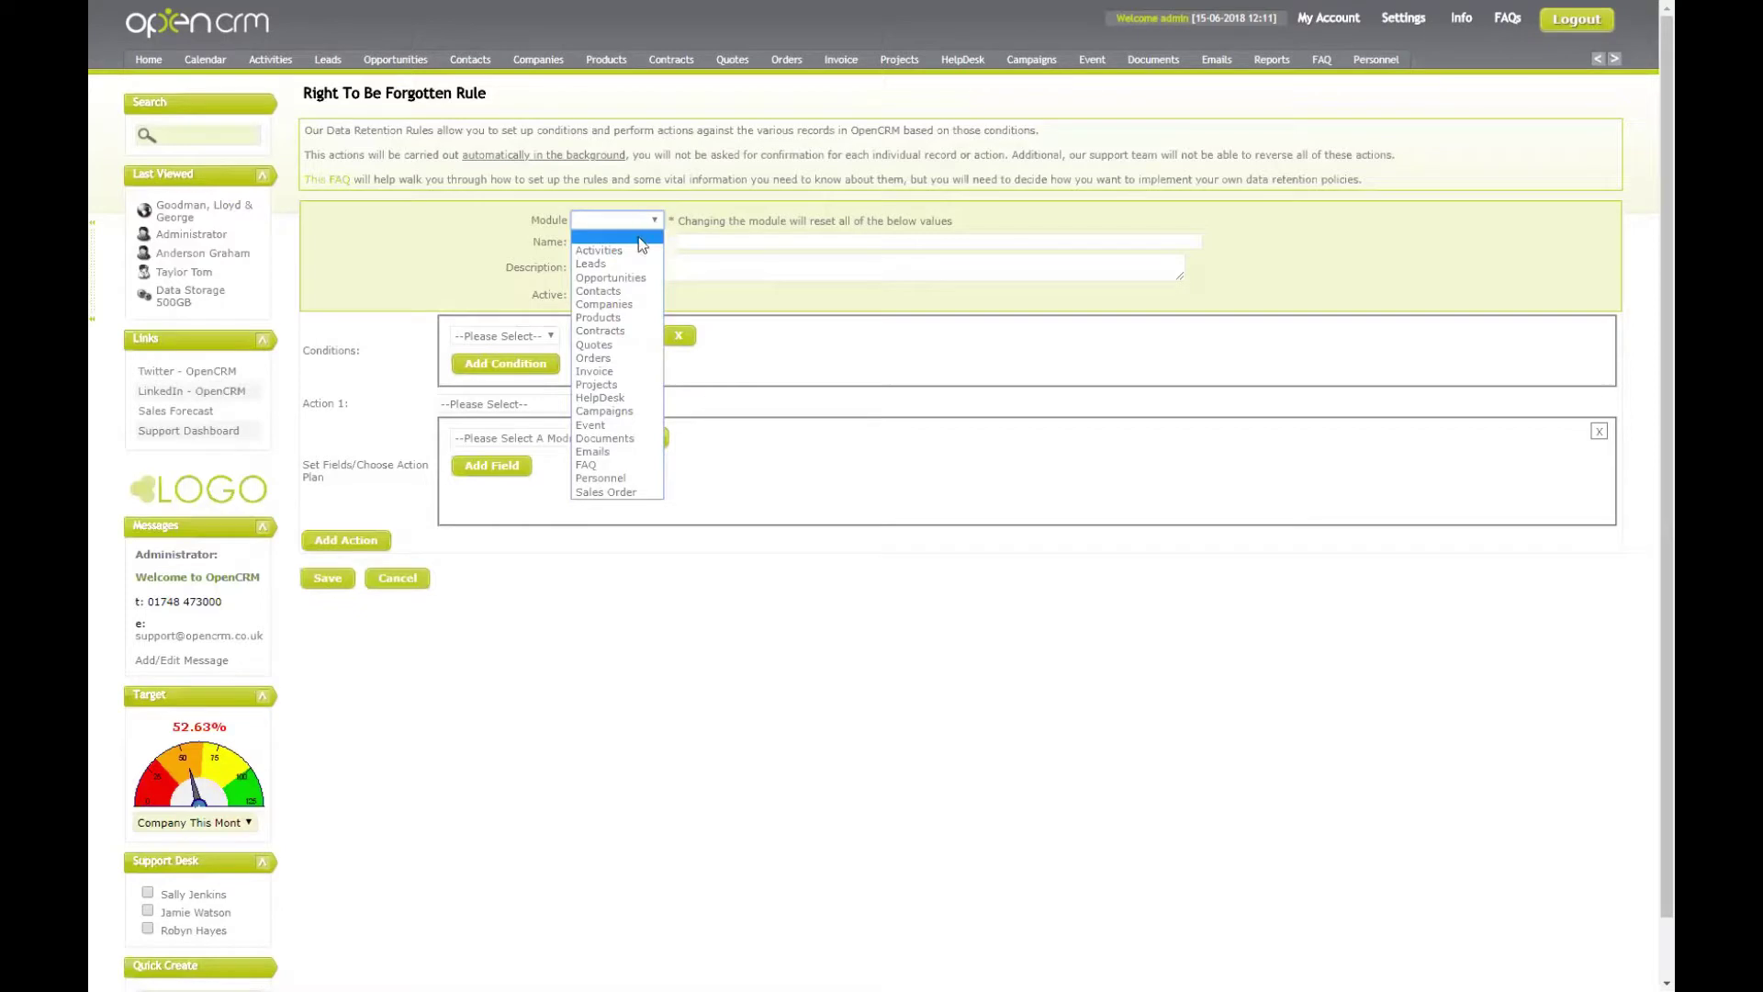
click(625, 292)
click(635, 242)
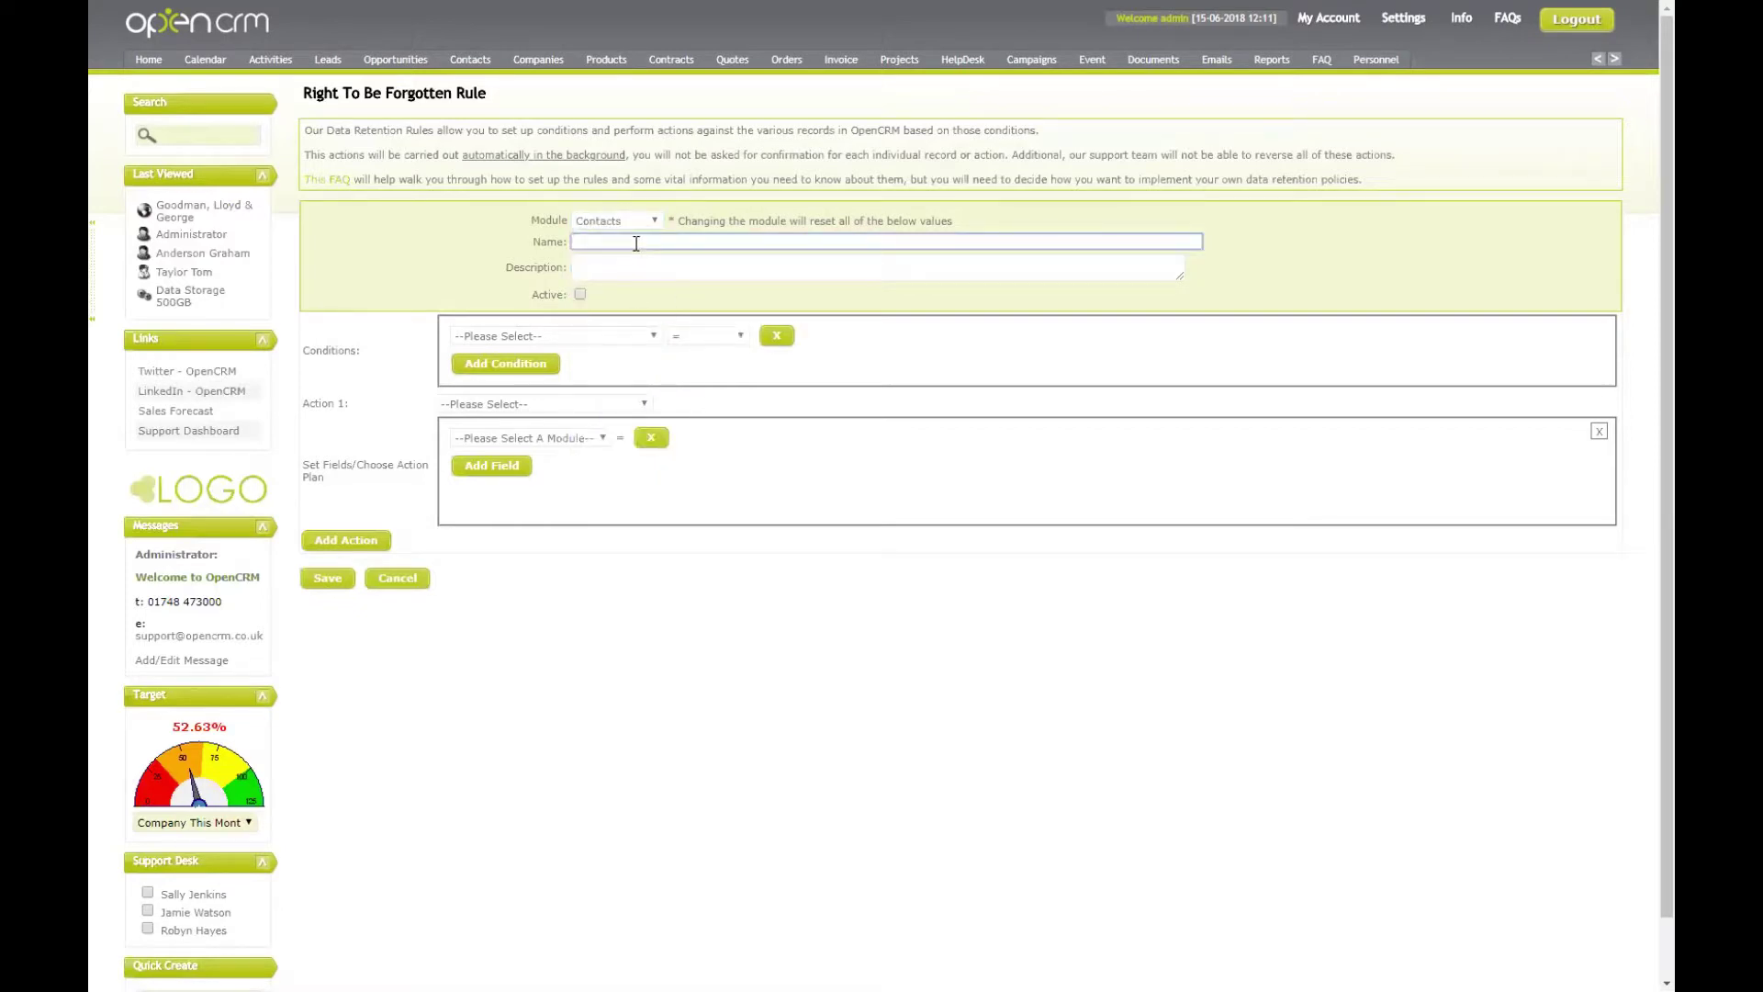
text(RTBF - Contacts - Stage One)
click(628, 271)
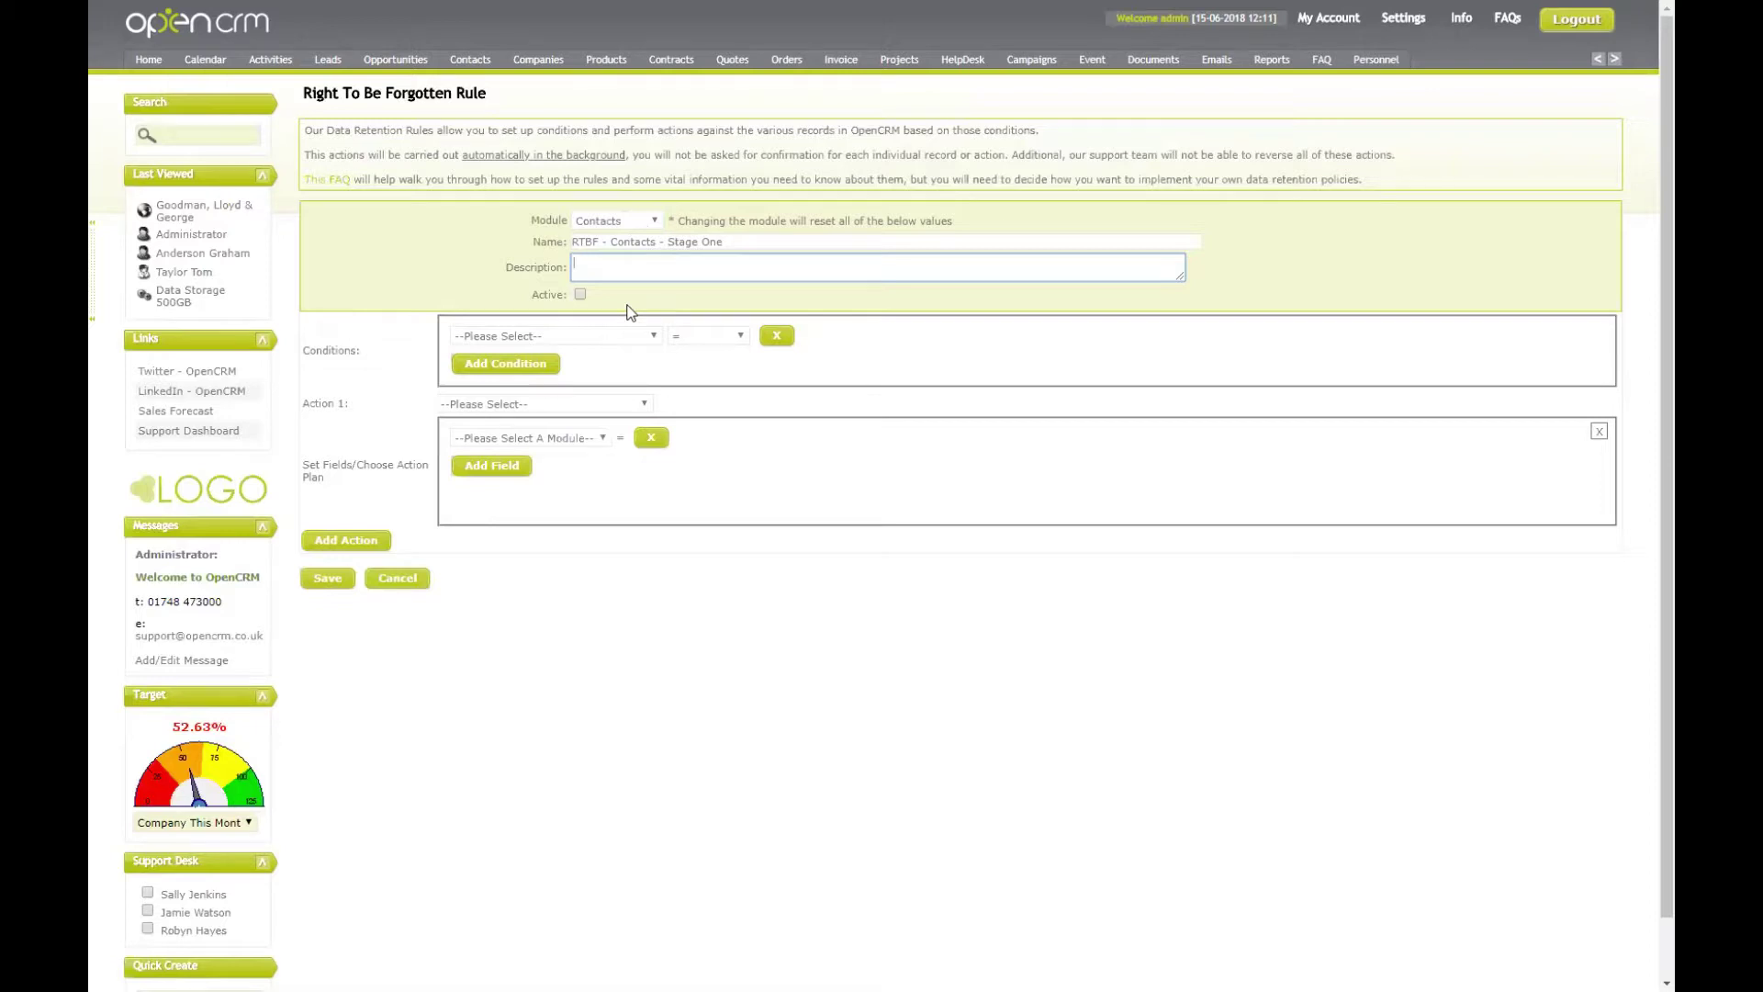
click(620, 337)
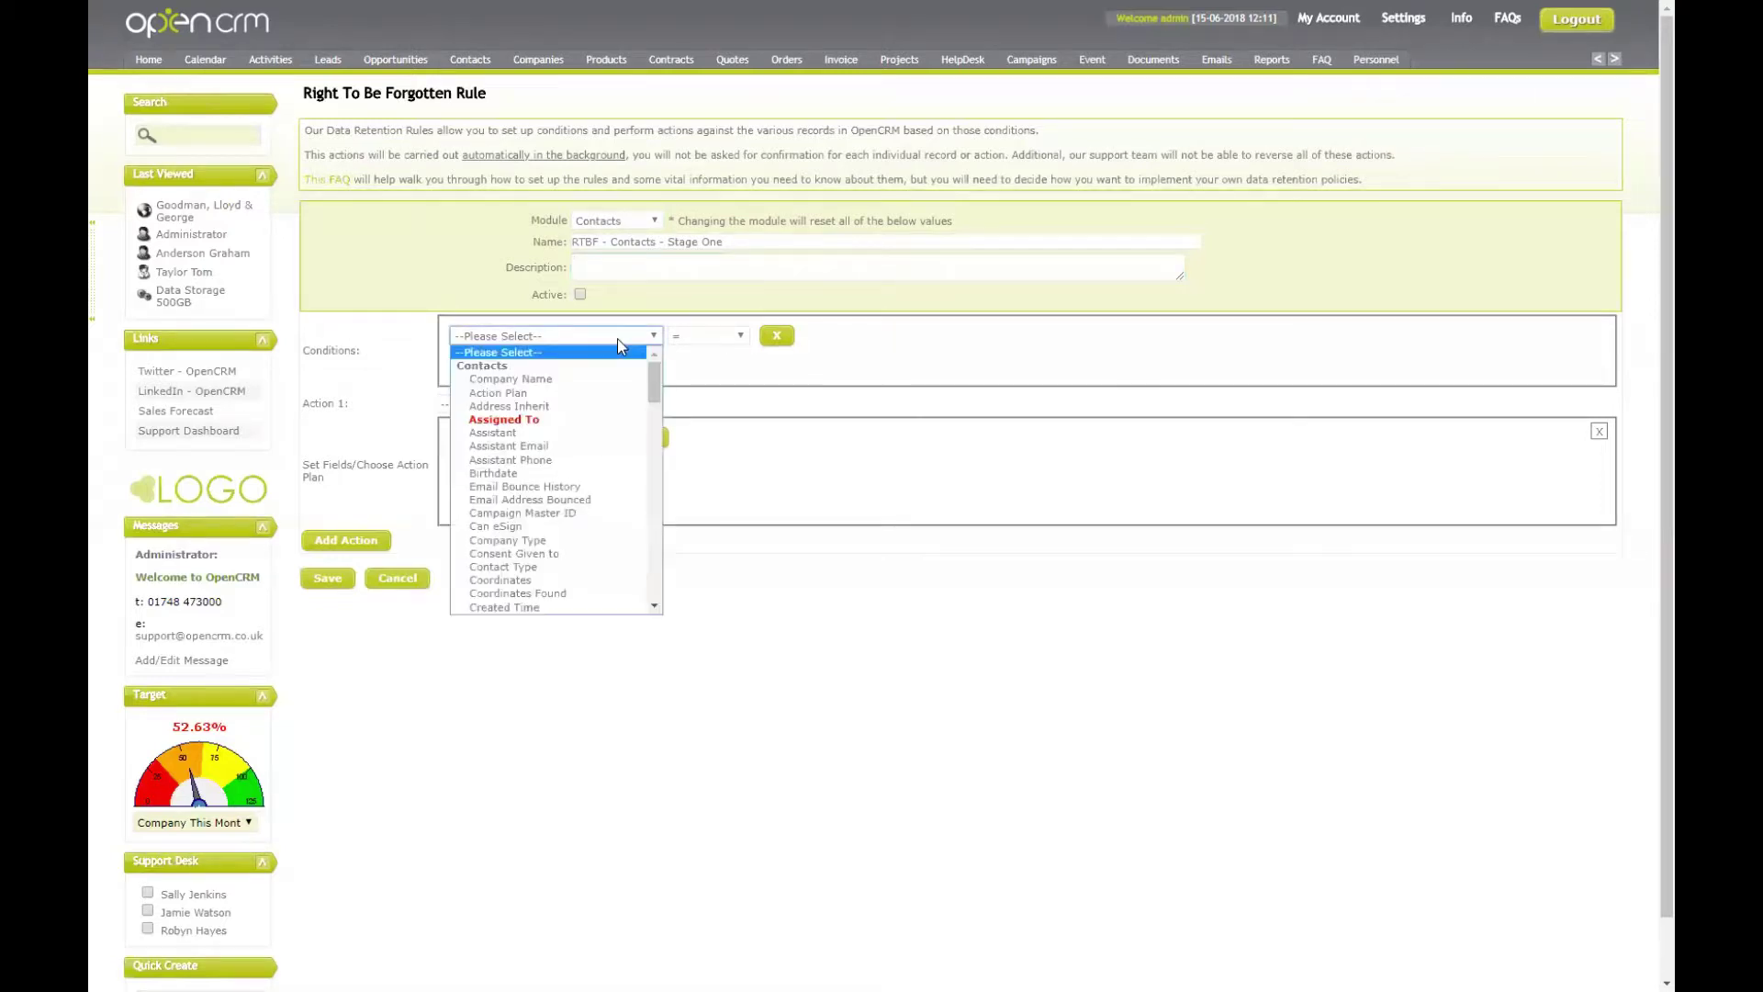
Step: Add a condition requiring the Contacts 'Right to be forgotten' box to be ticked
text(right)
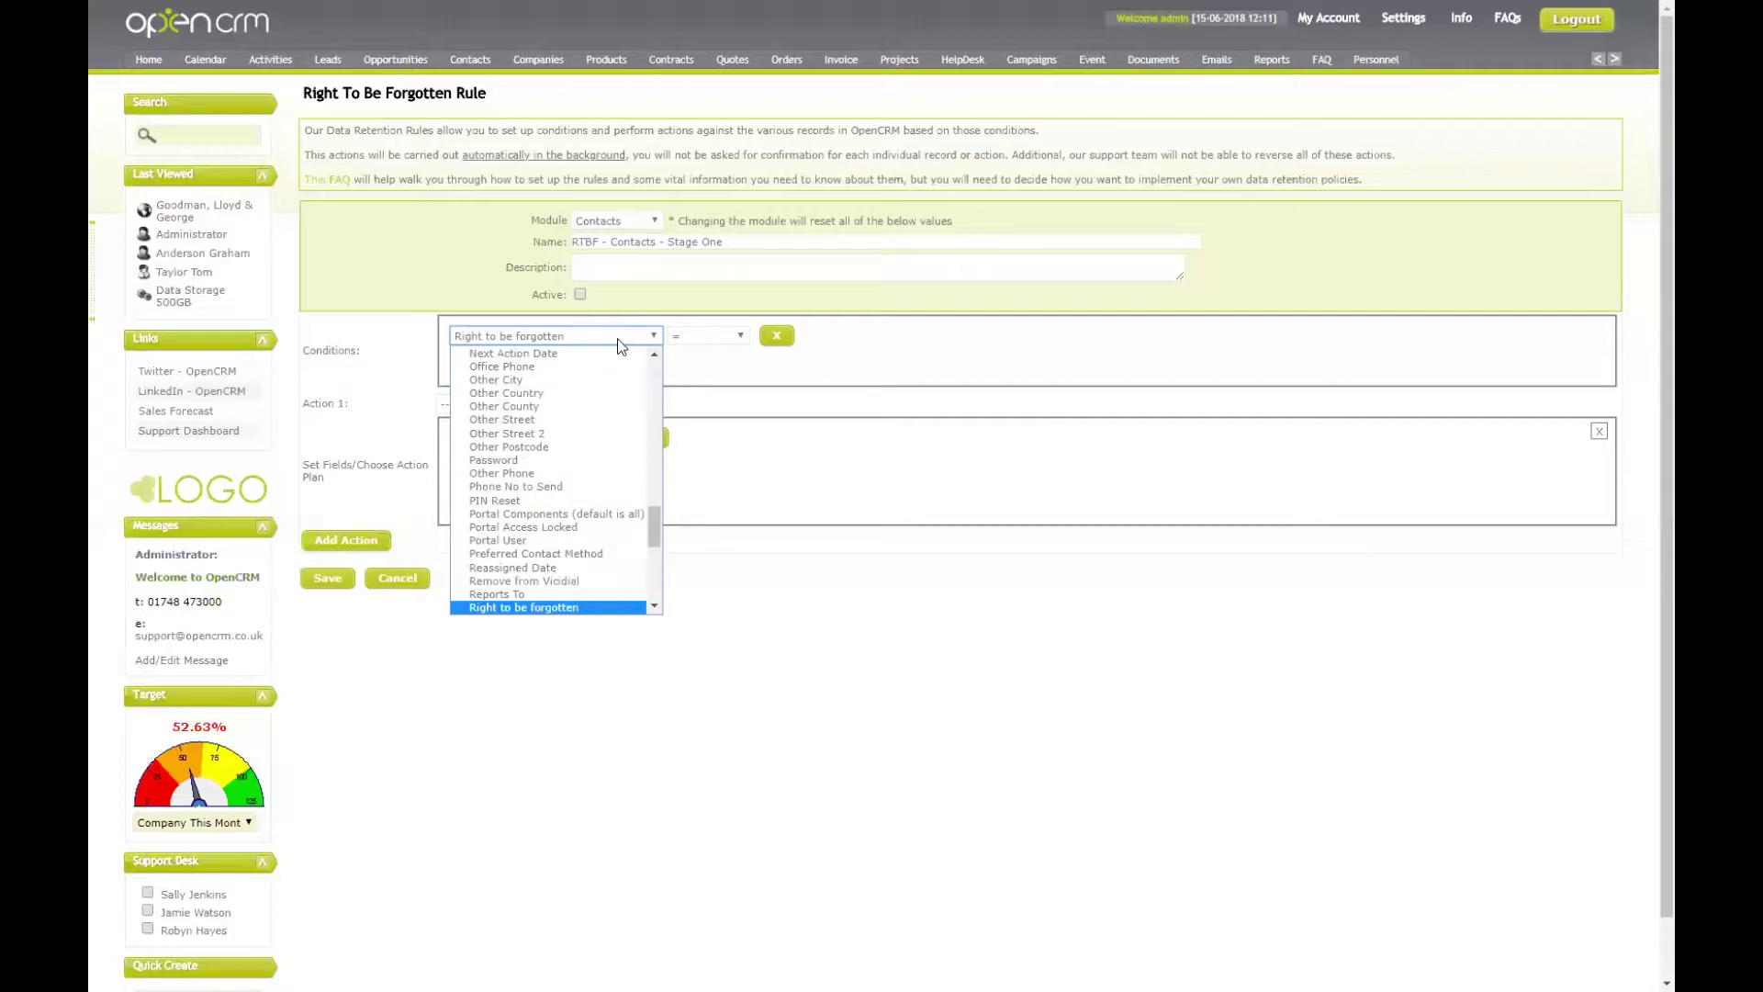
key(Return)
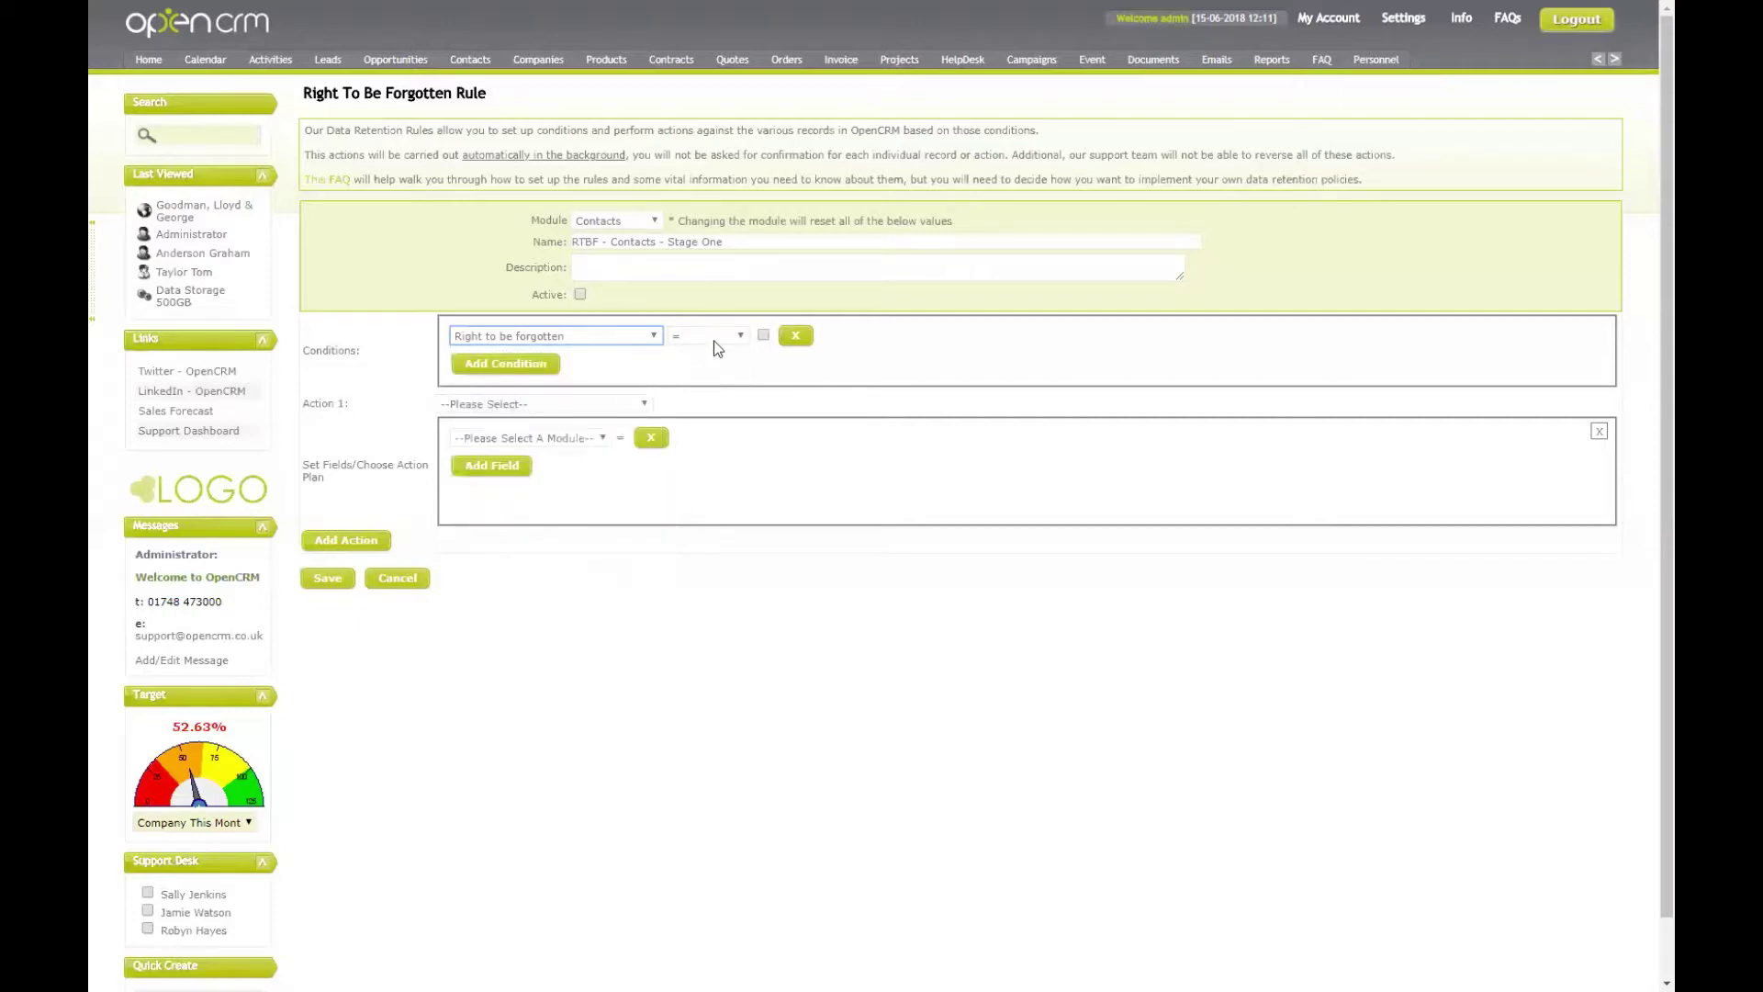
click(764, 336)
click(634, 408)
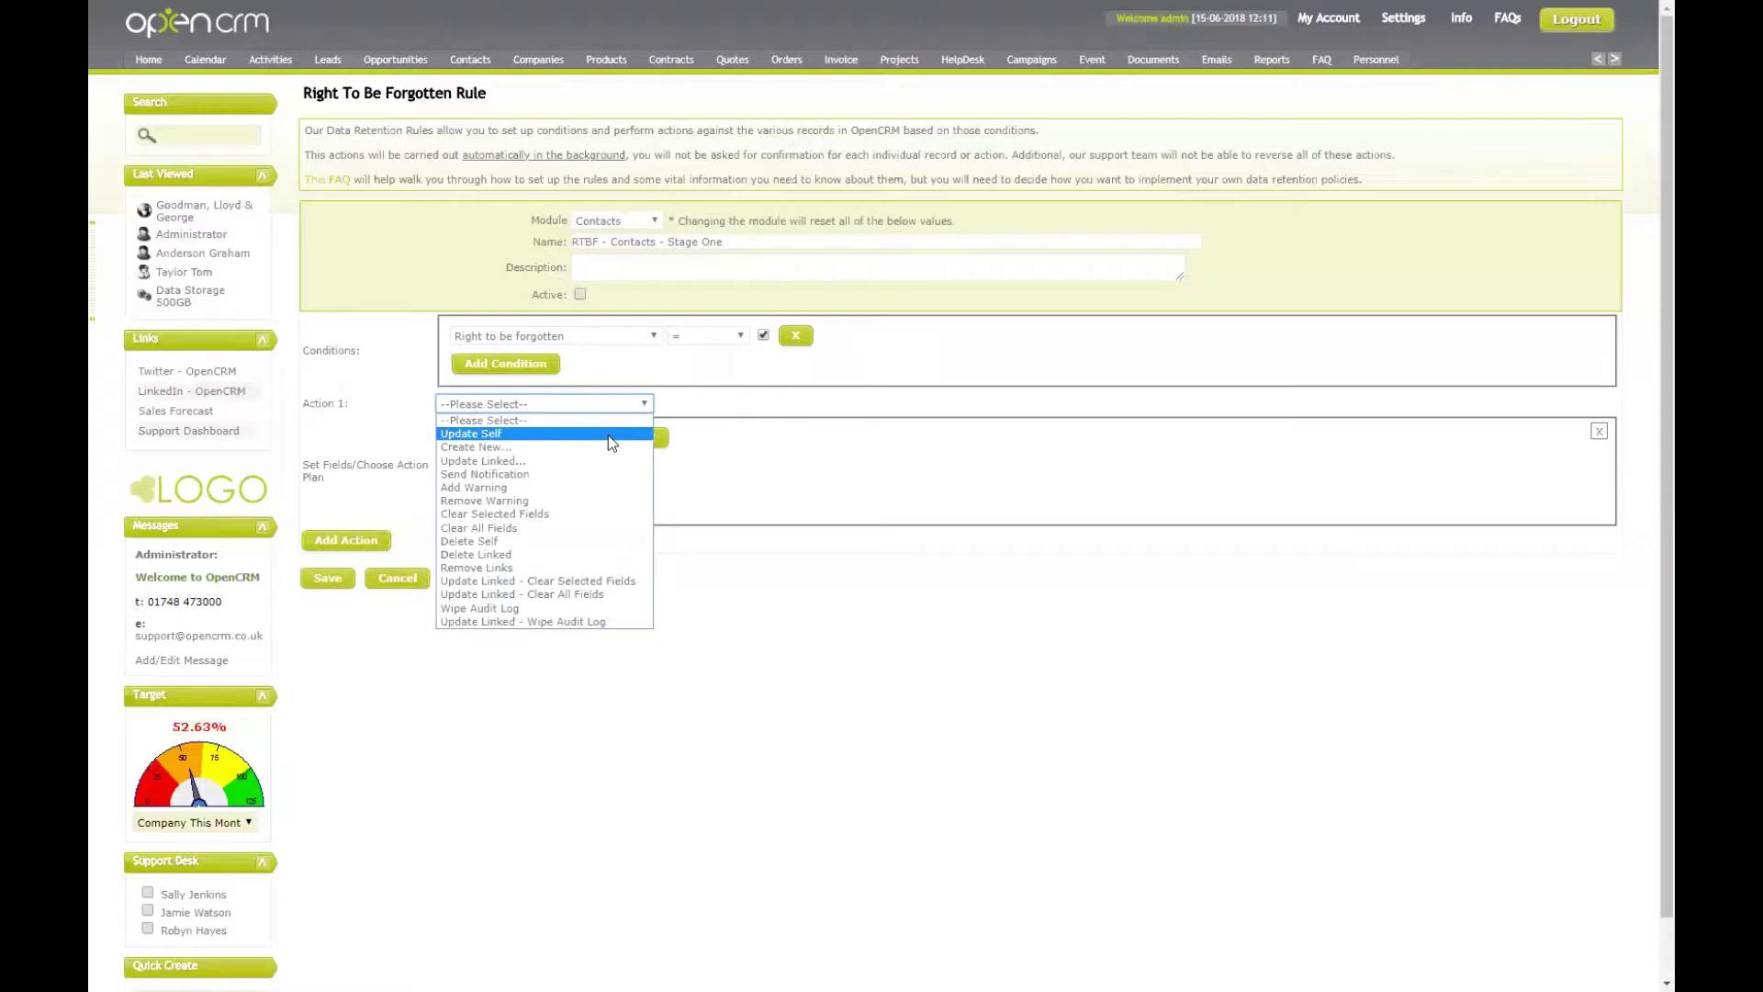
Step: Make Action 1 Update Self, setting the contact's Action Plan to RTBF
click(608, 434)
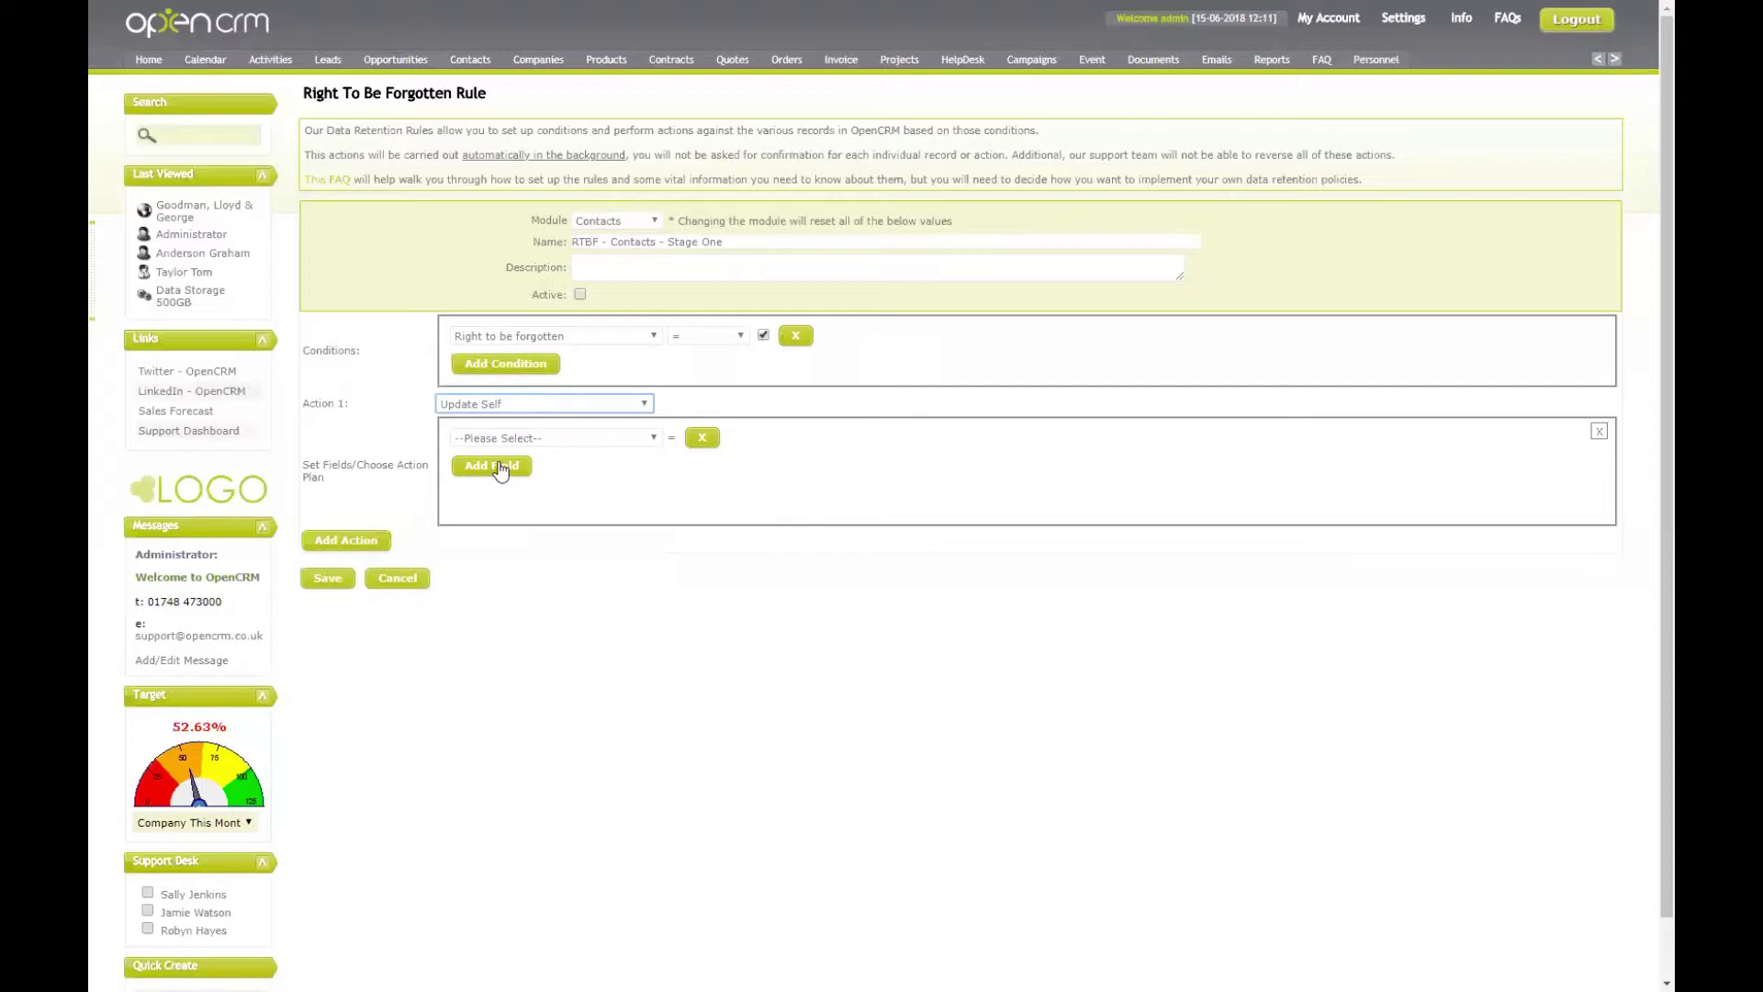
click(567, 439)
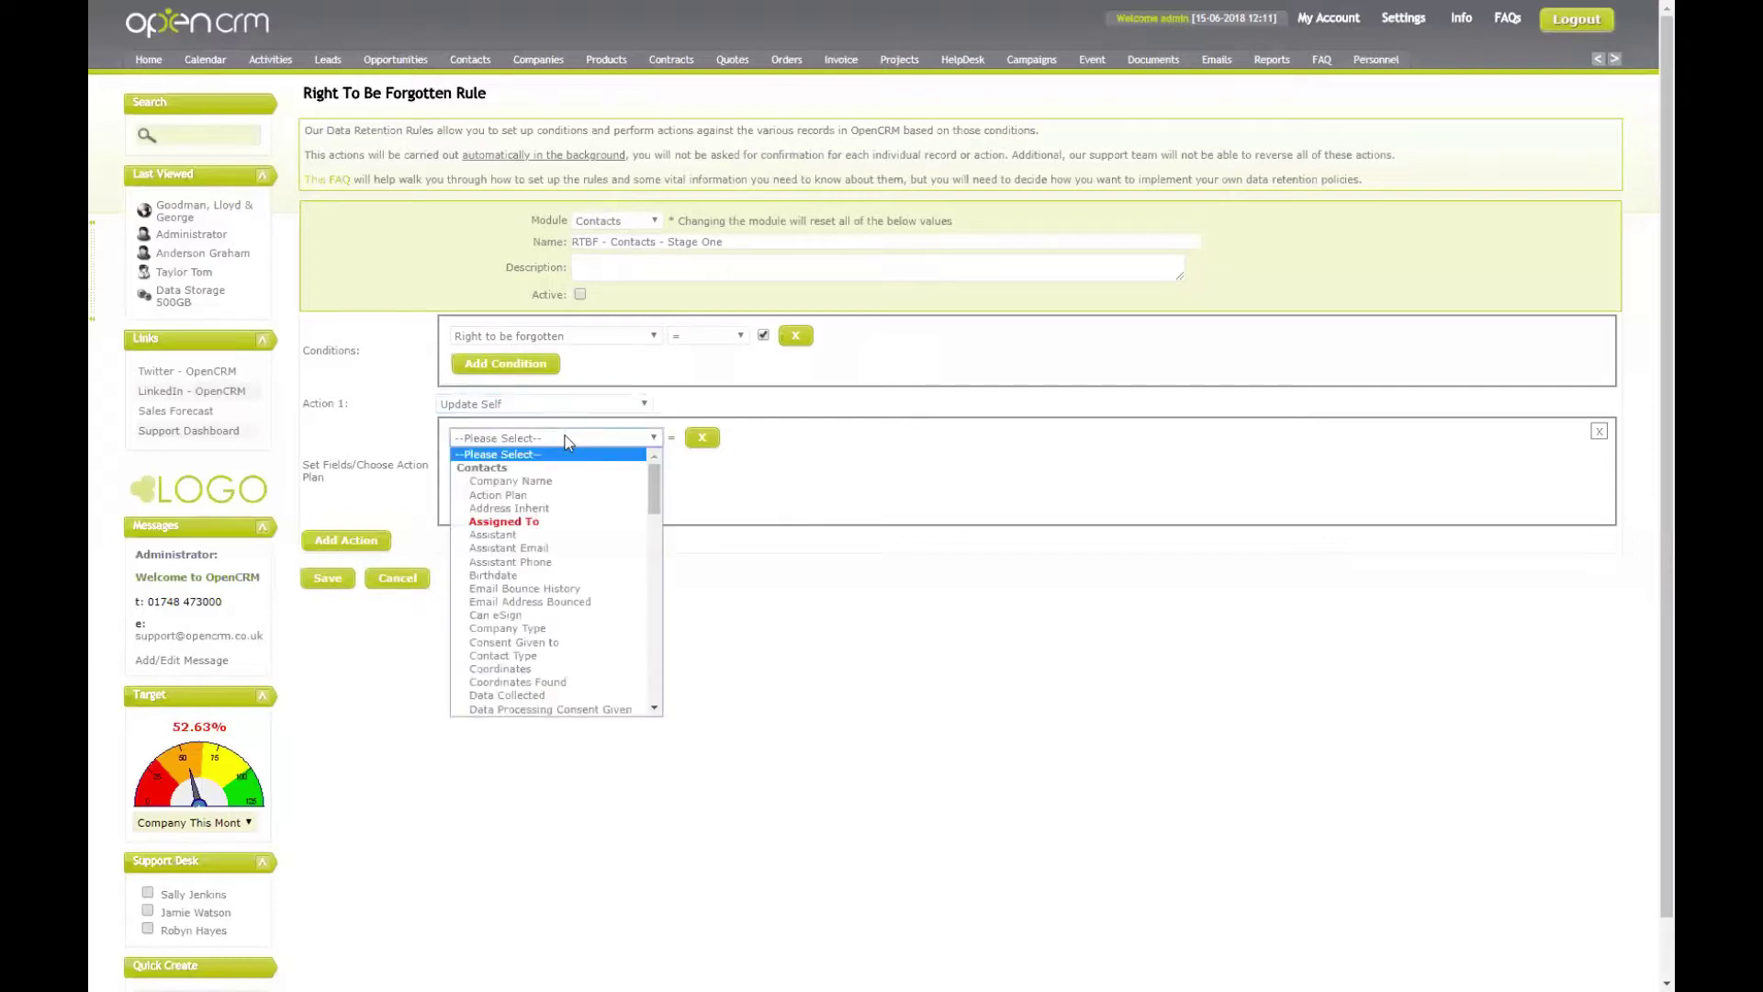
click(532, 501)
click(742, 440)
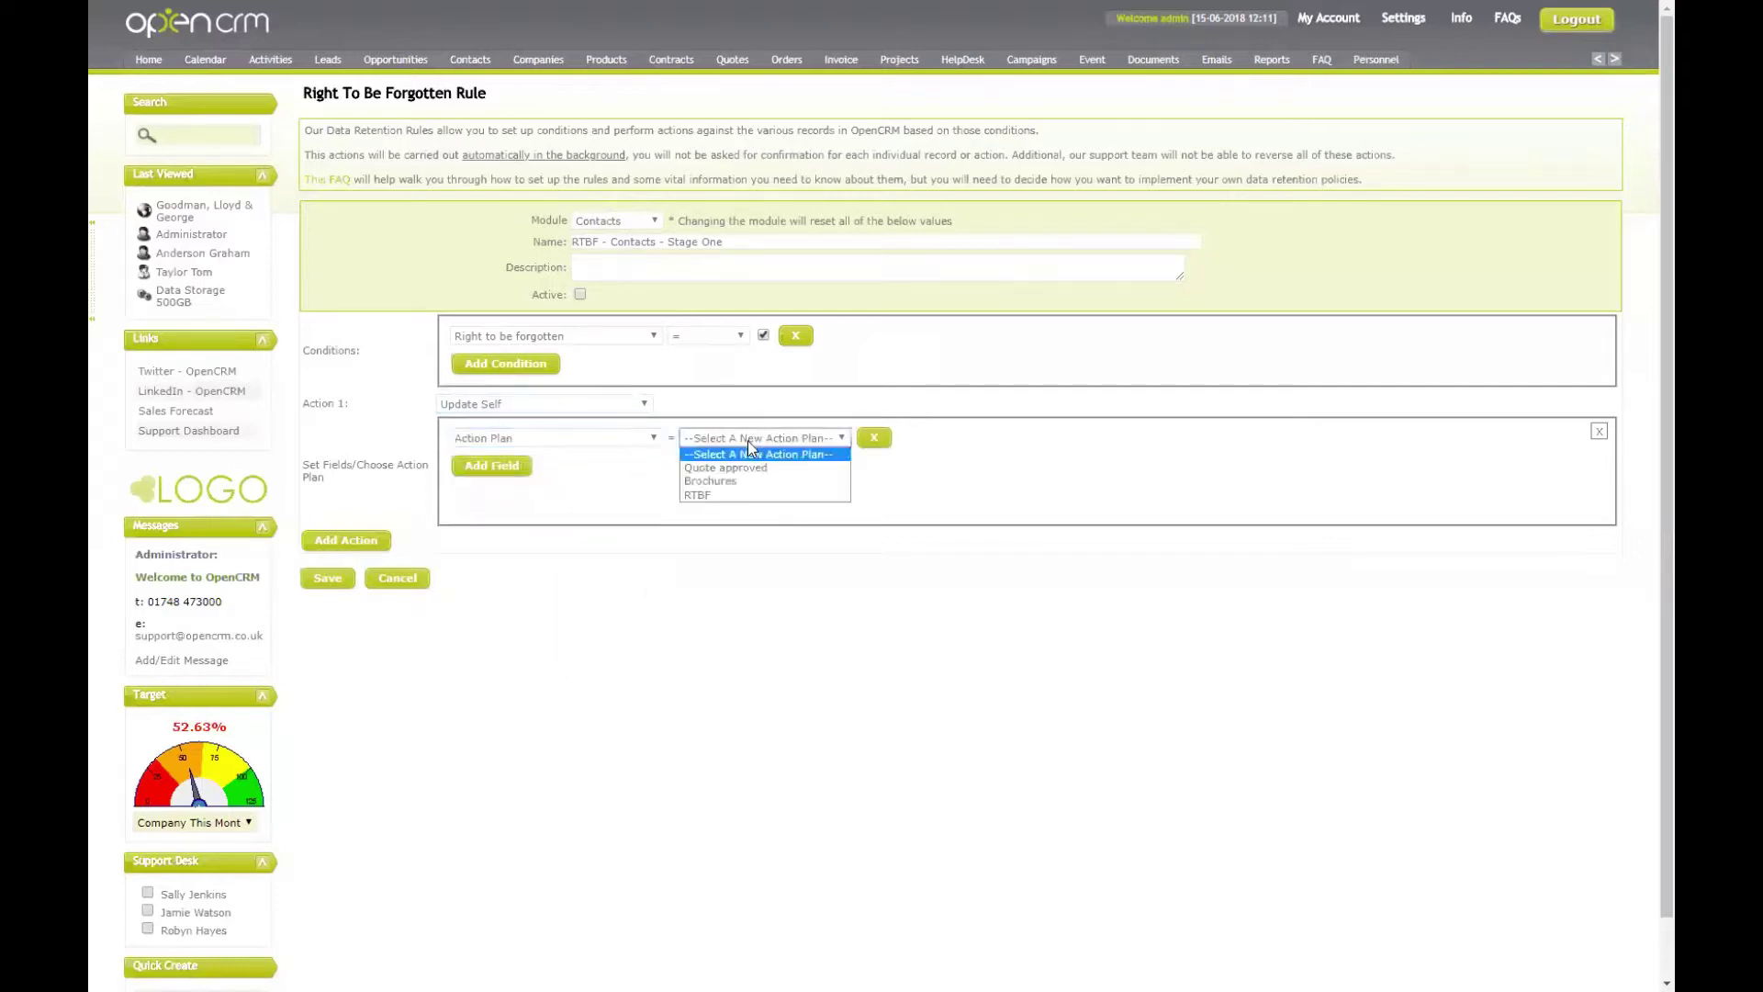
click(751, 496)
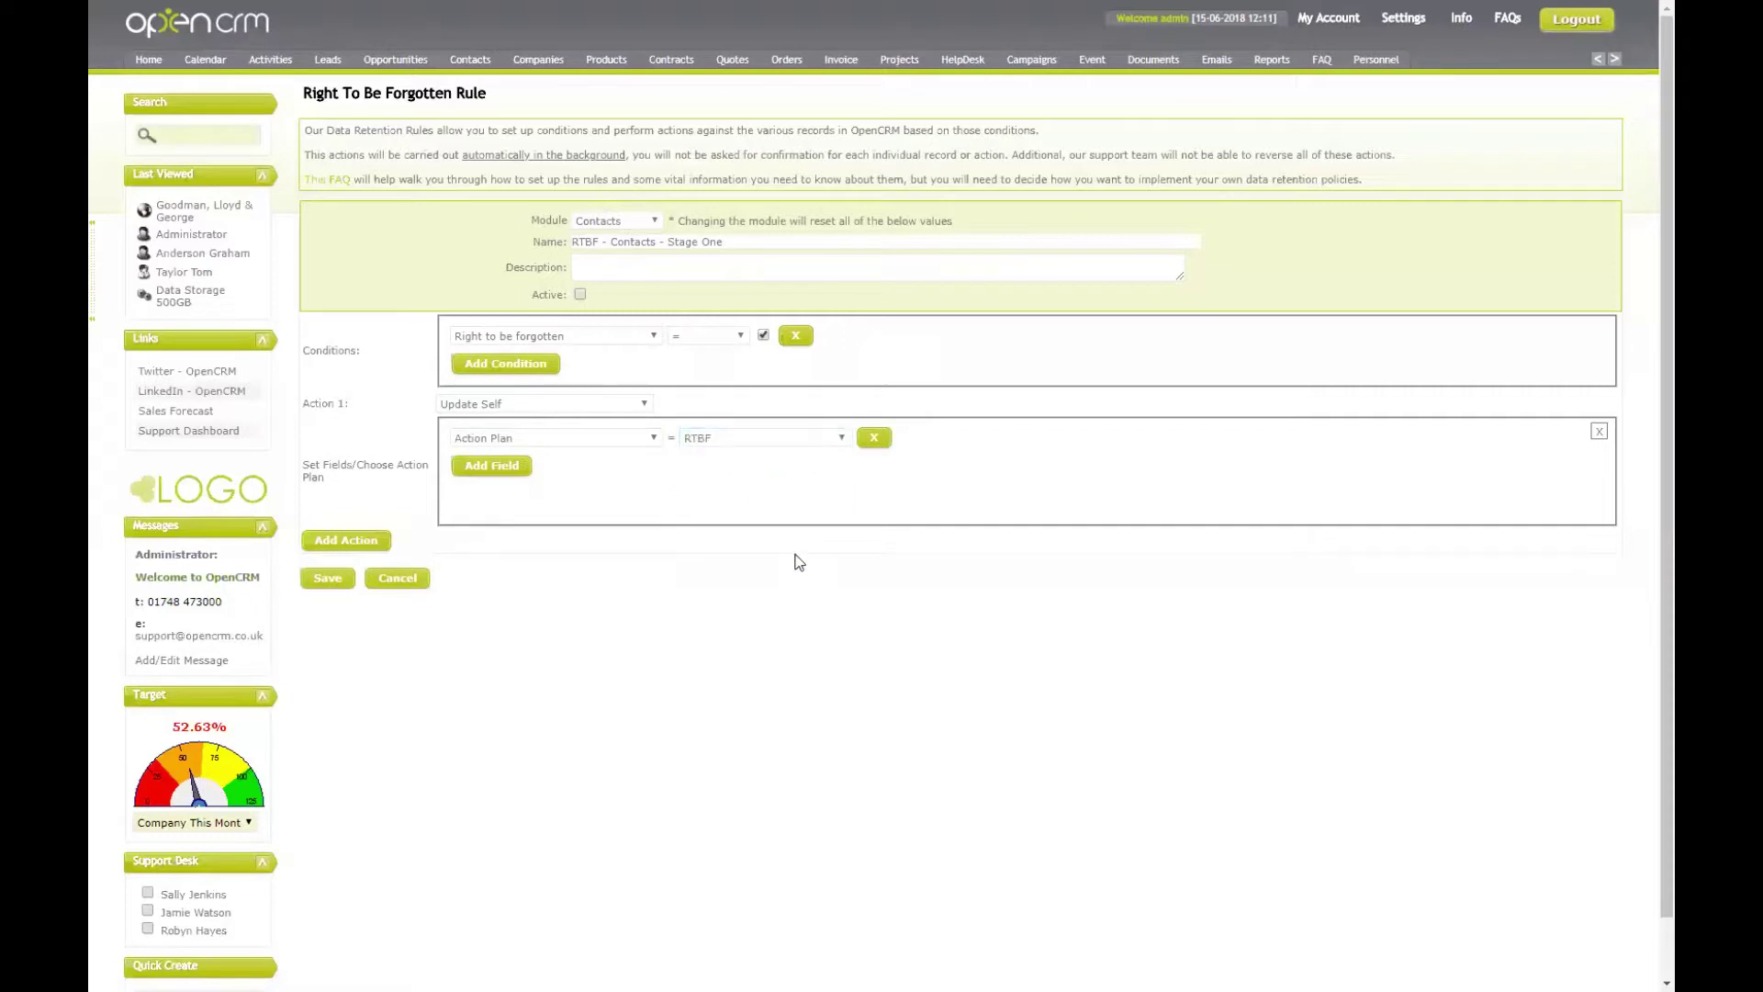
click(575, 399)
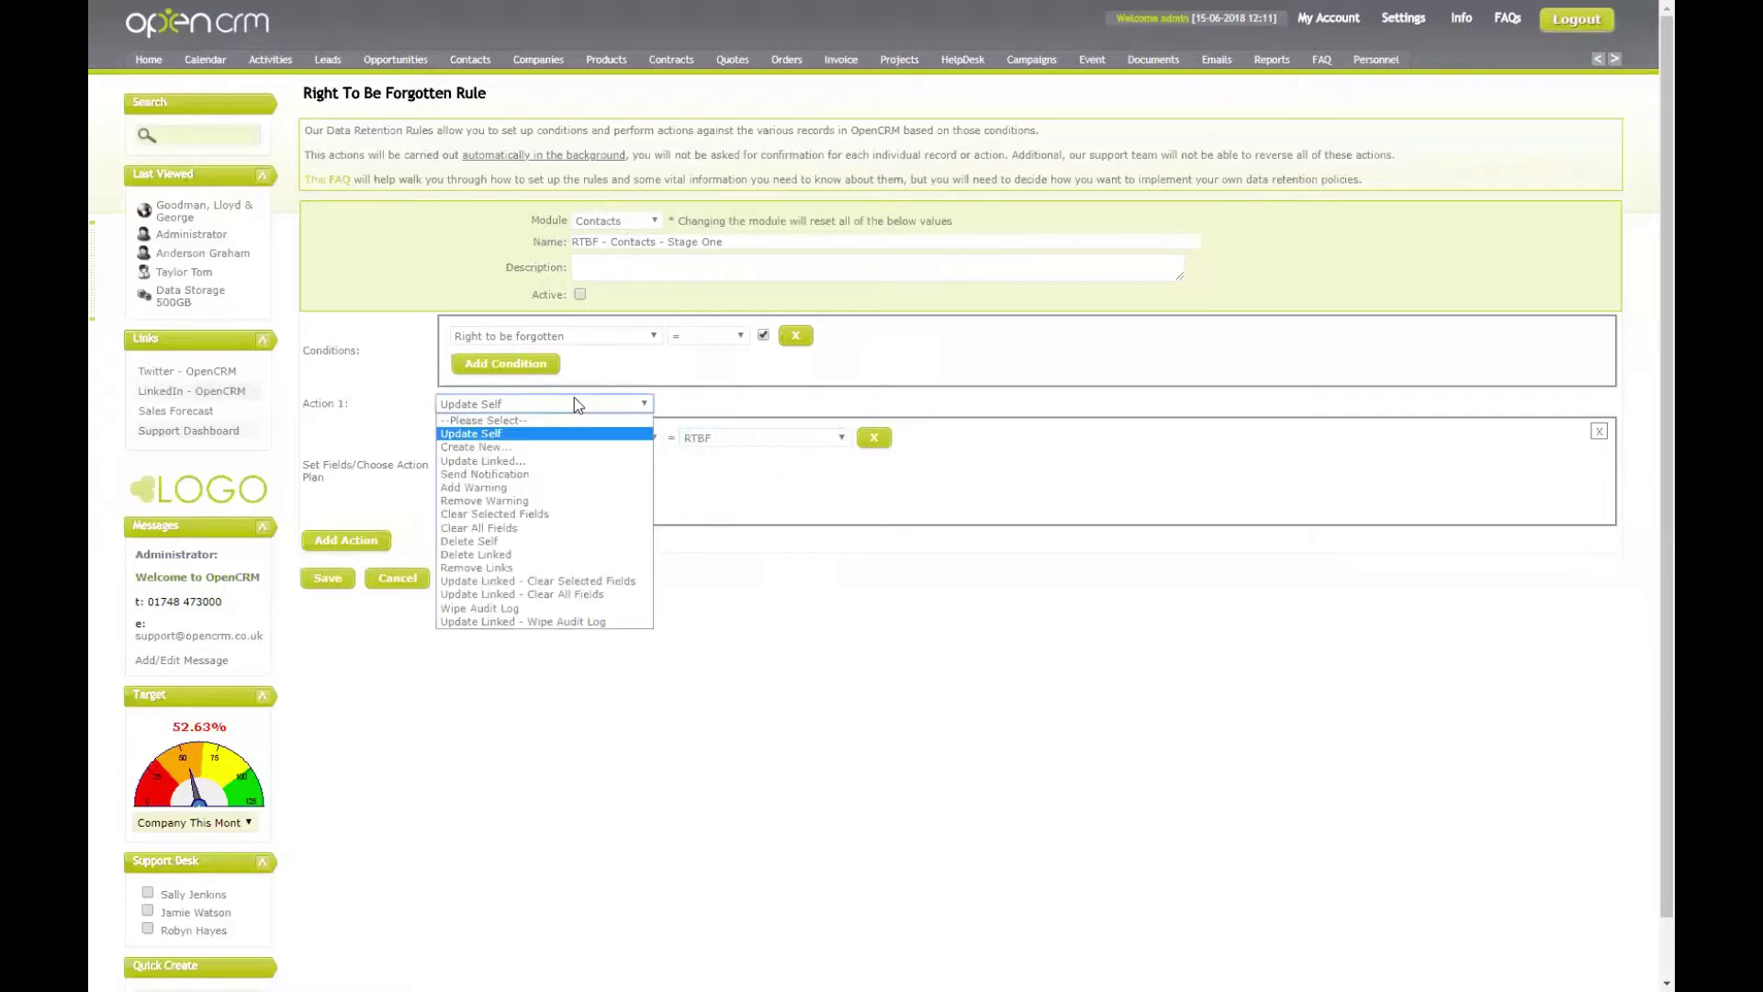
Step: Switch Action 1 to Create New with Activities as the record type
click(556, 447)
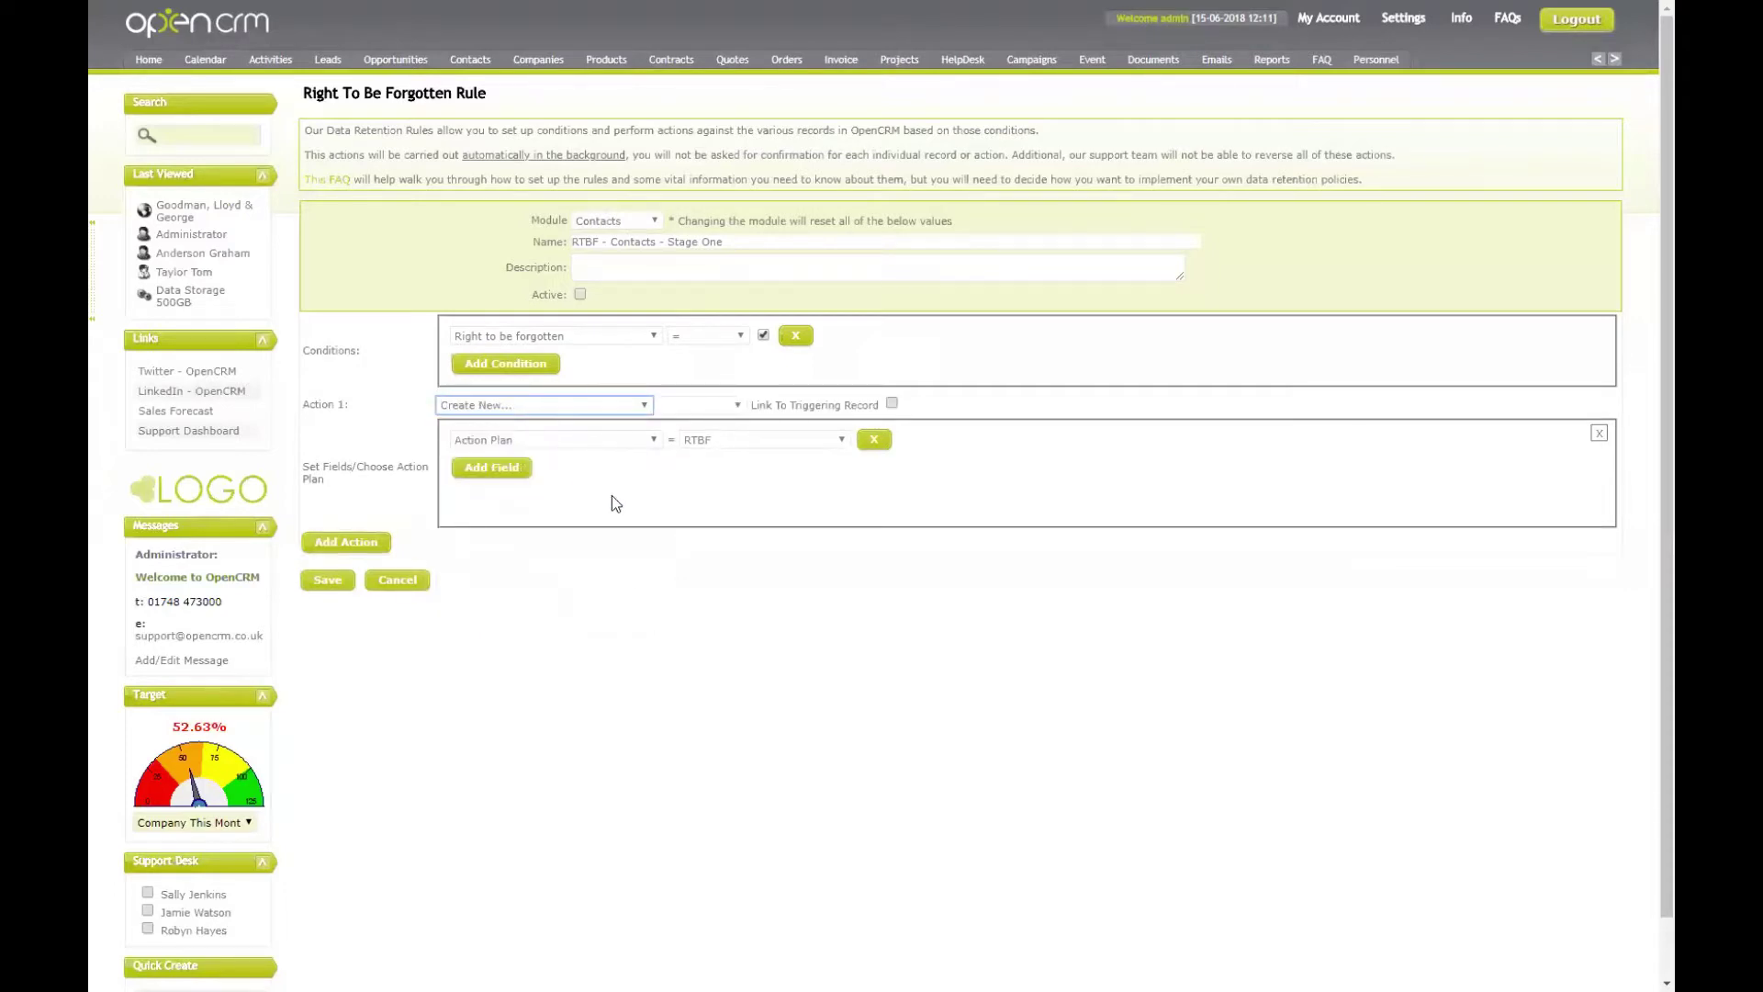
click(698, 406)
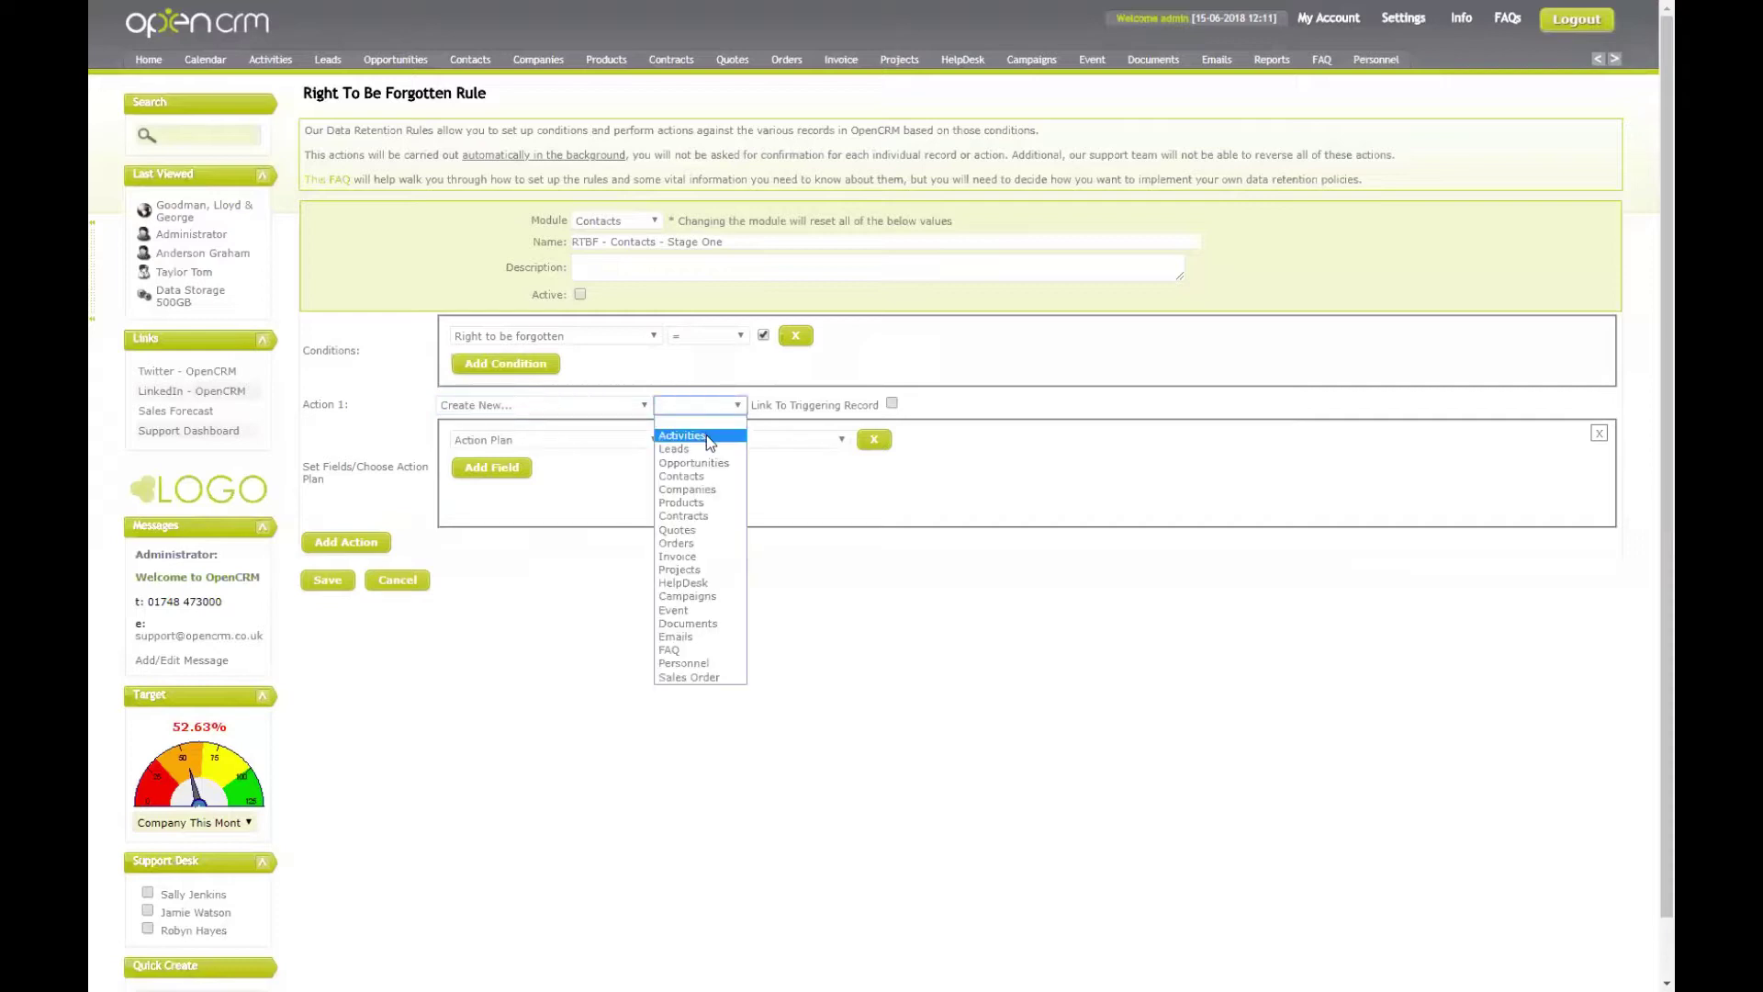
click(708, 435)
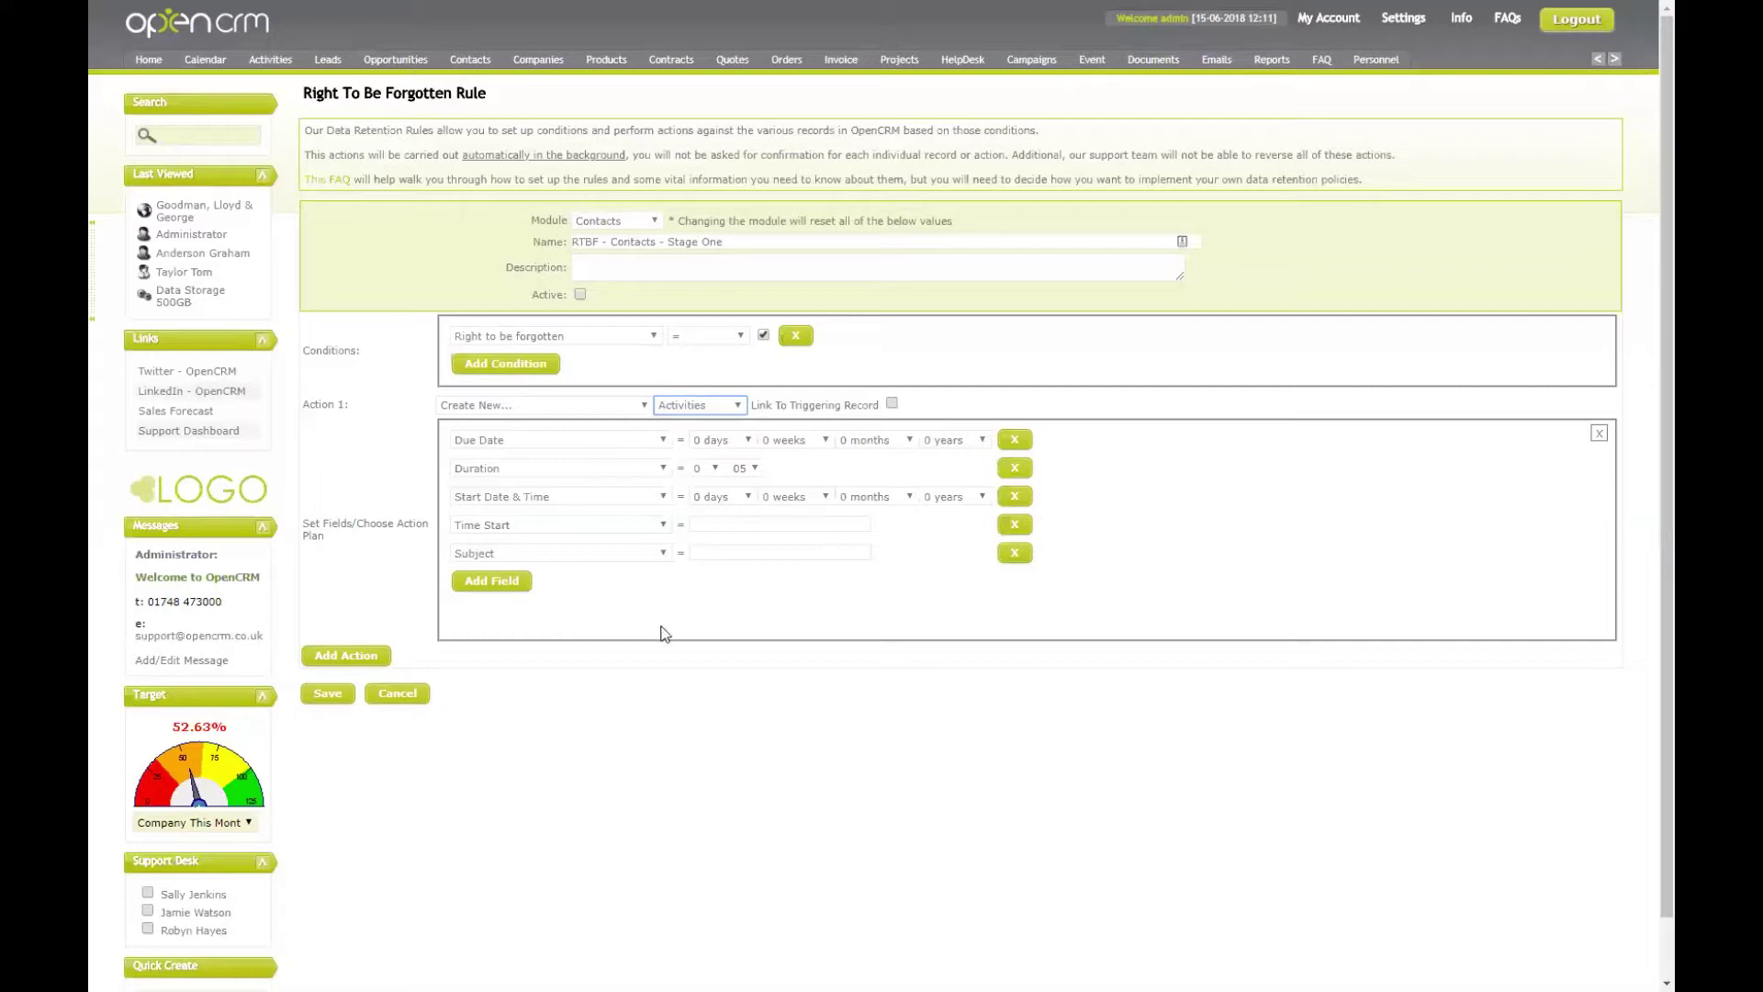
click(601, 405)
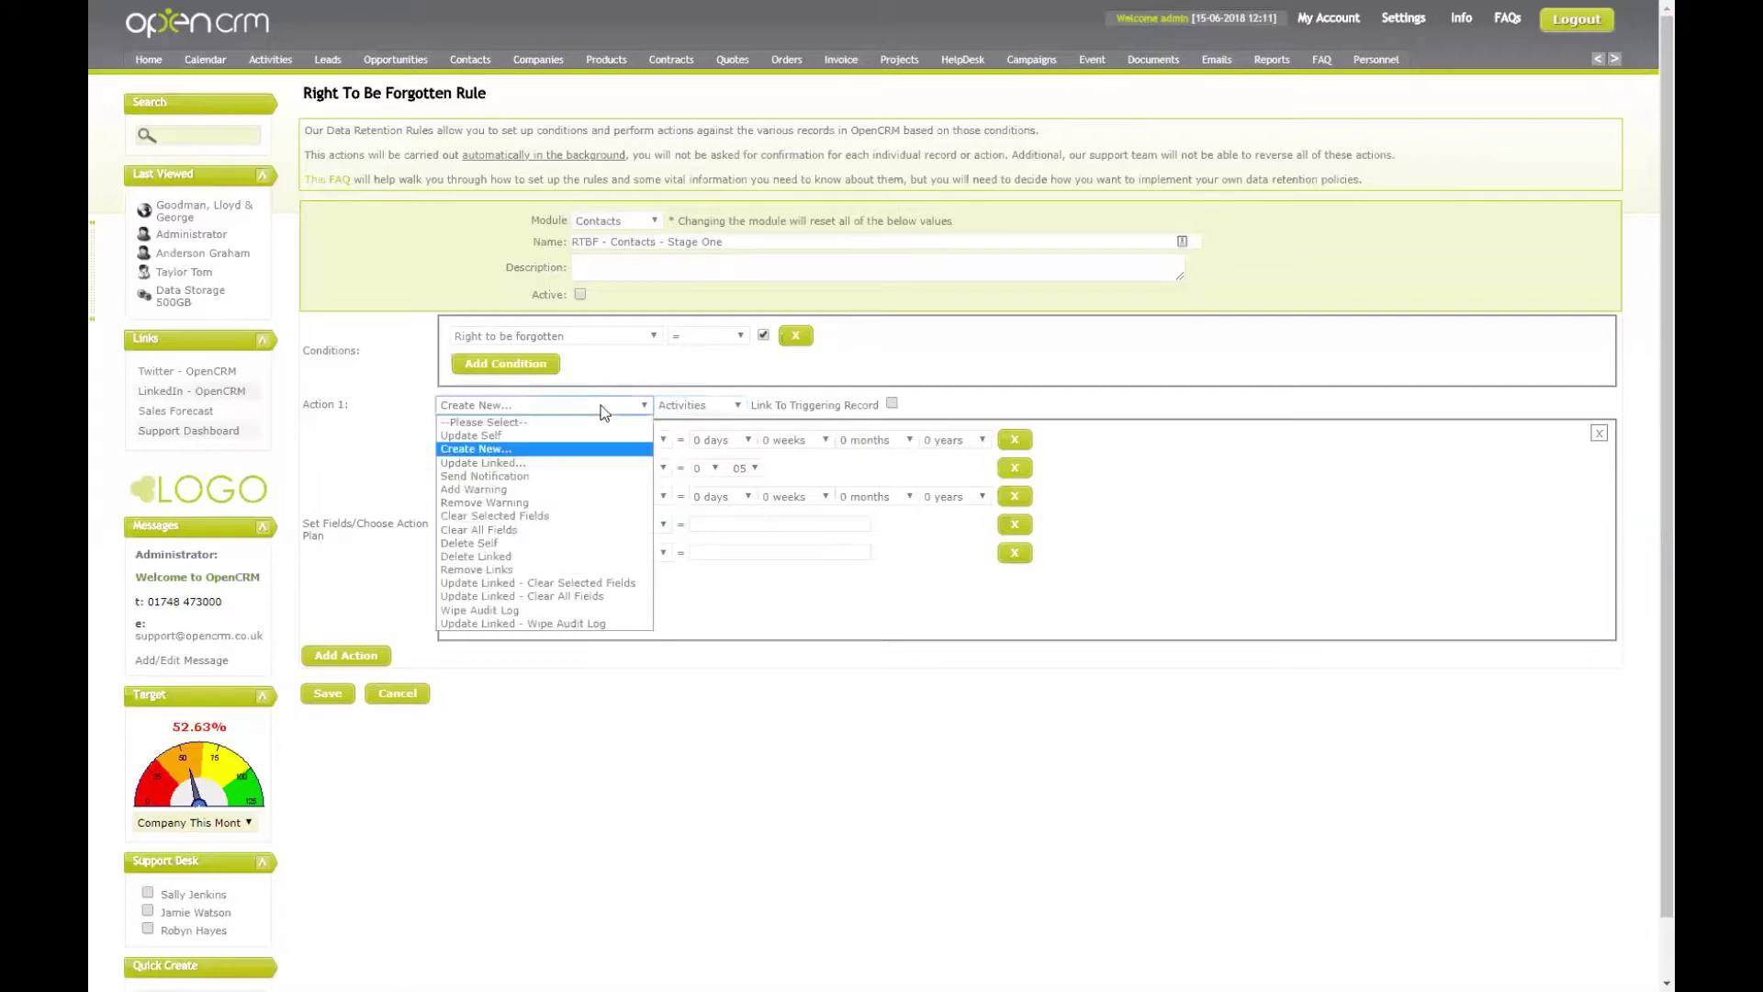
Step: Change Action 1 to Update Linked Activities, setting their Status to Cancelled
click(576, 462)
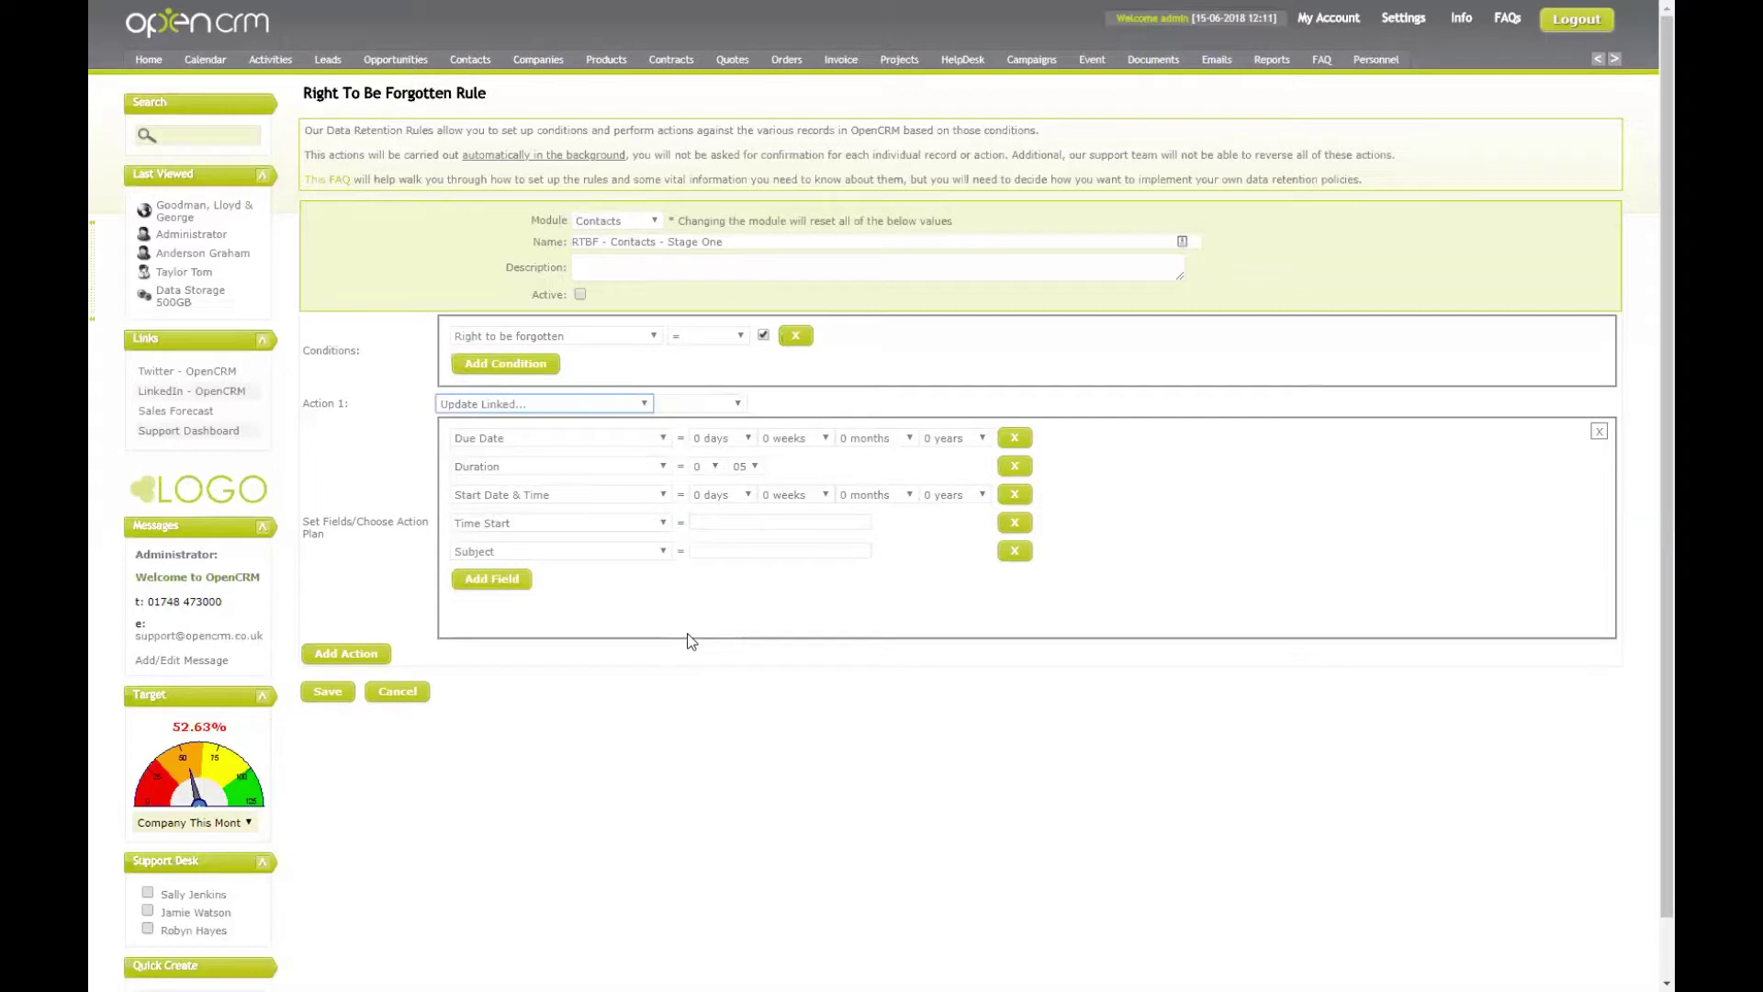
click(801, 399)
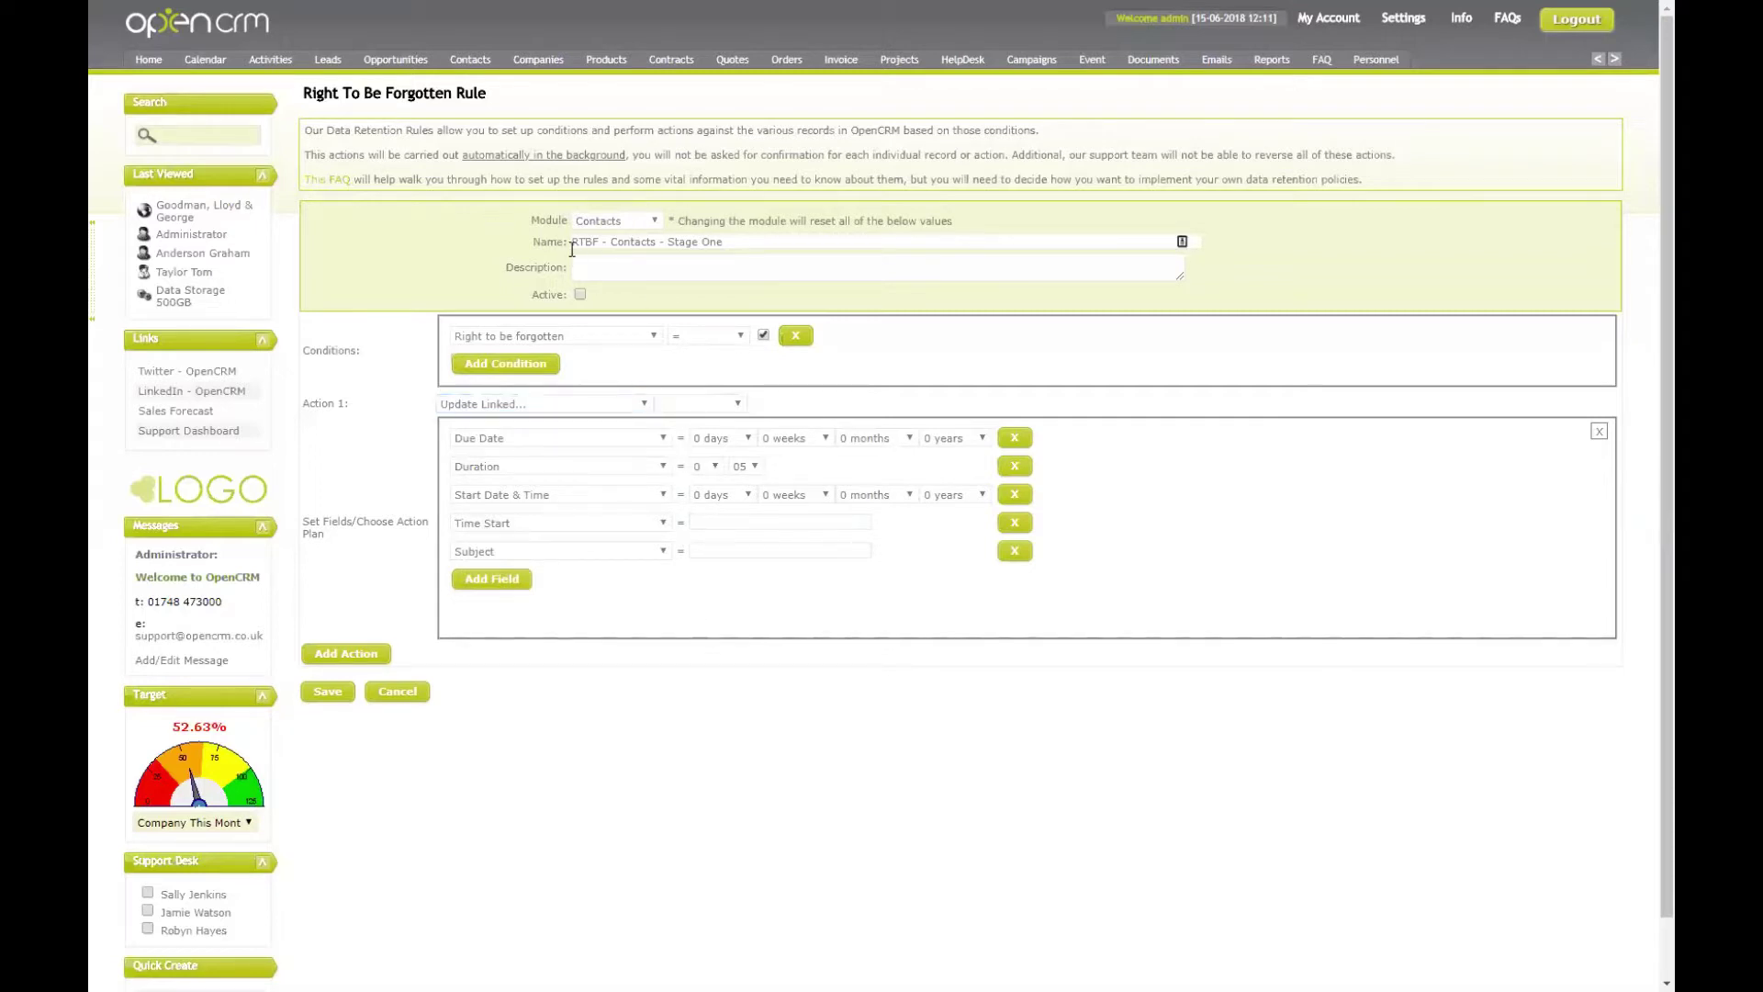
click(696, 408)
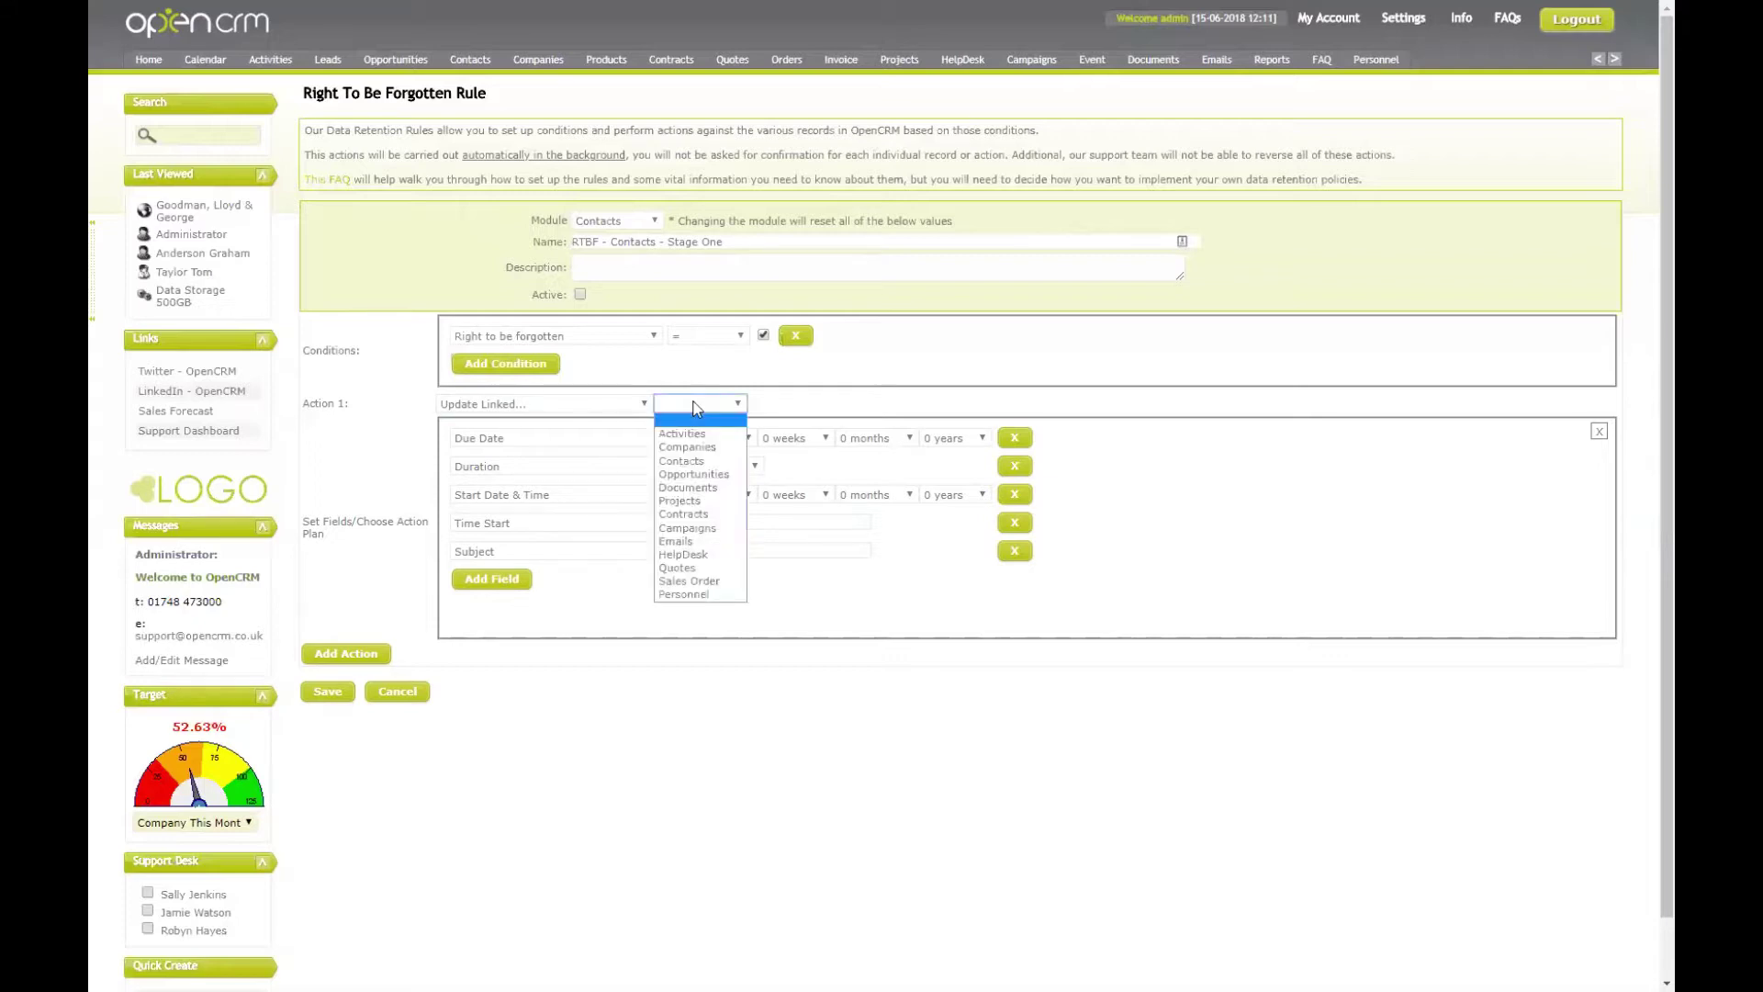
click(709, 431)
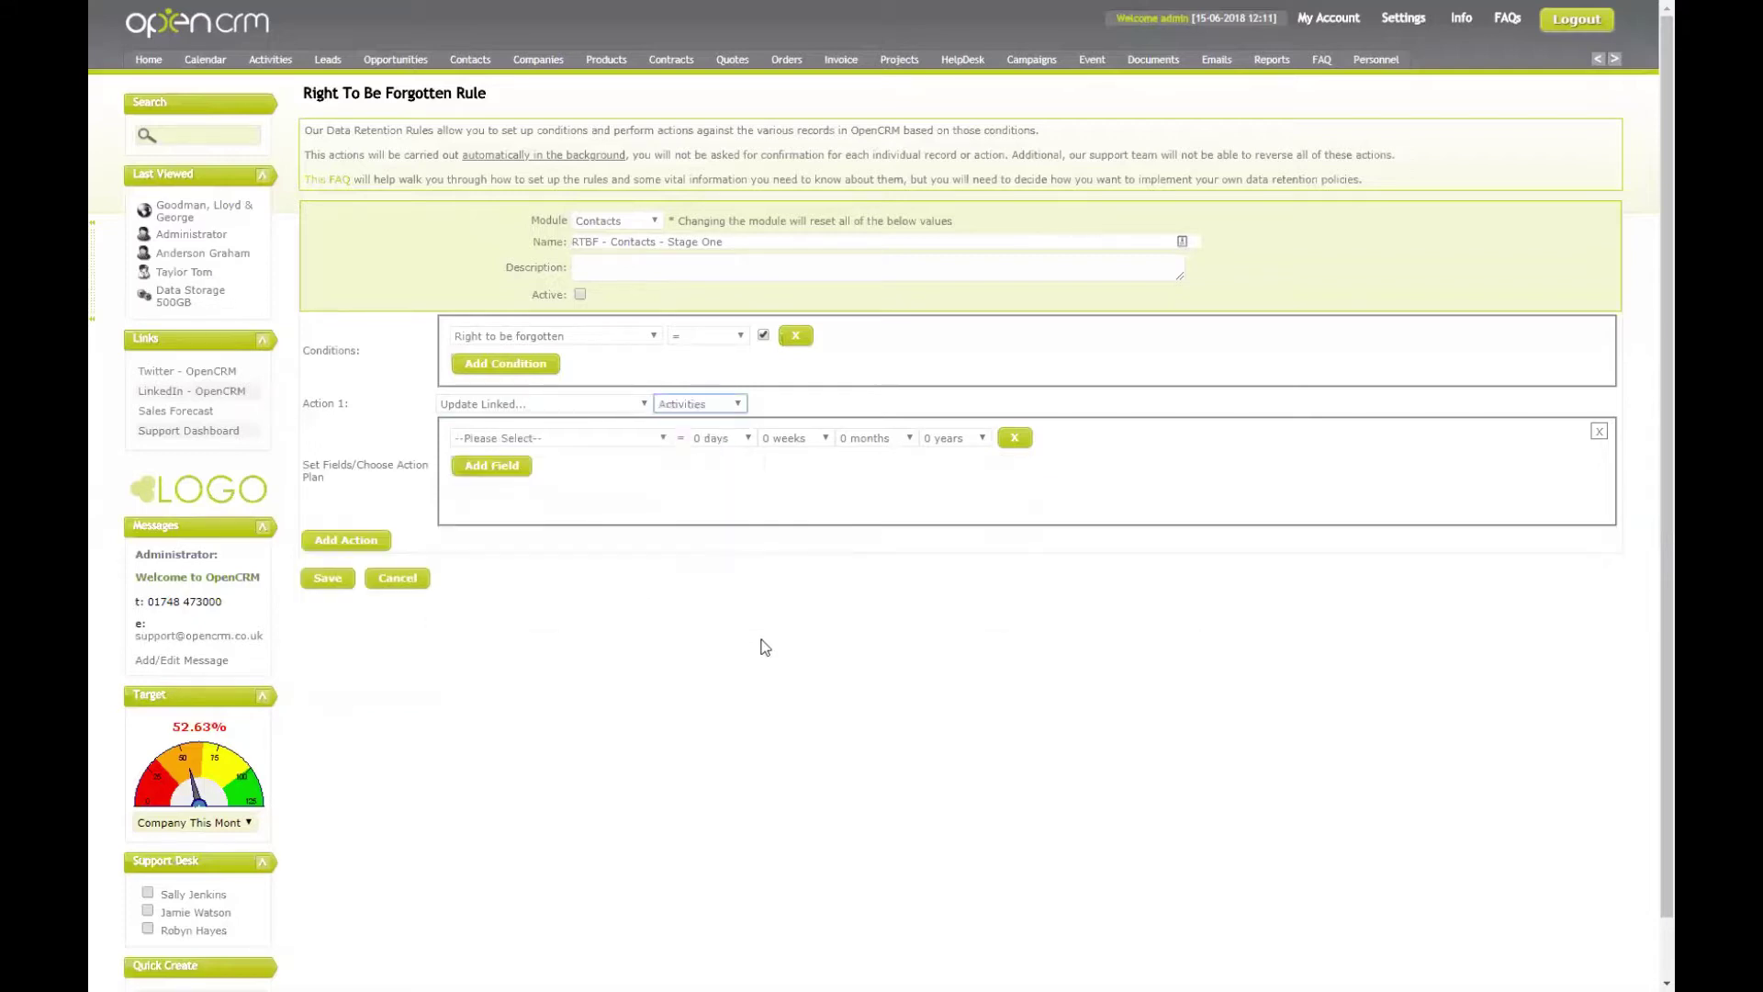
click(604, 438)
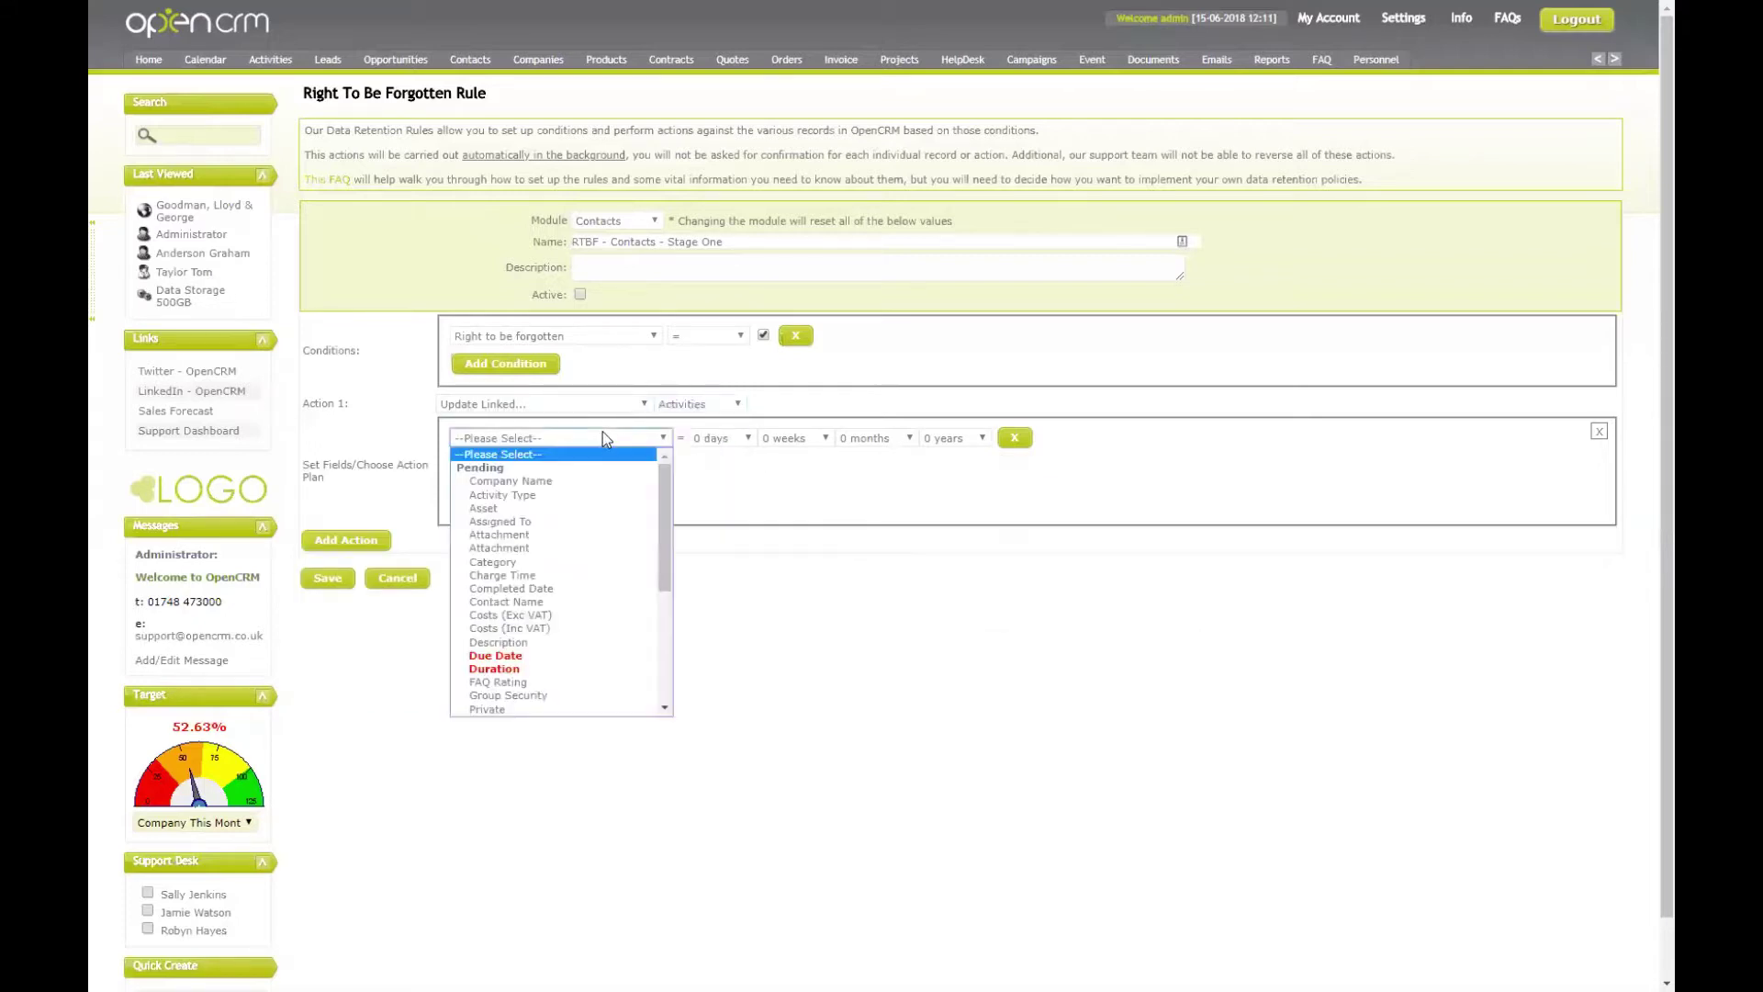
text(st)
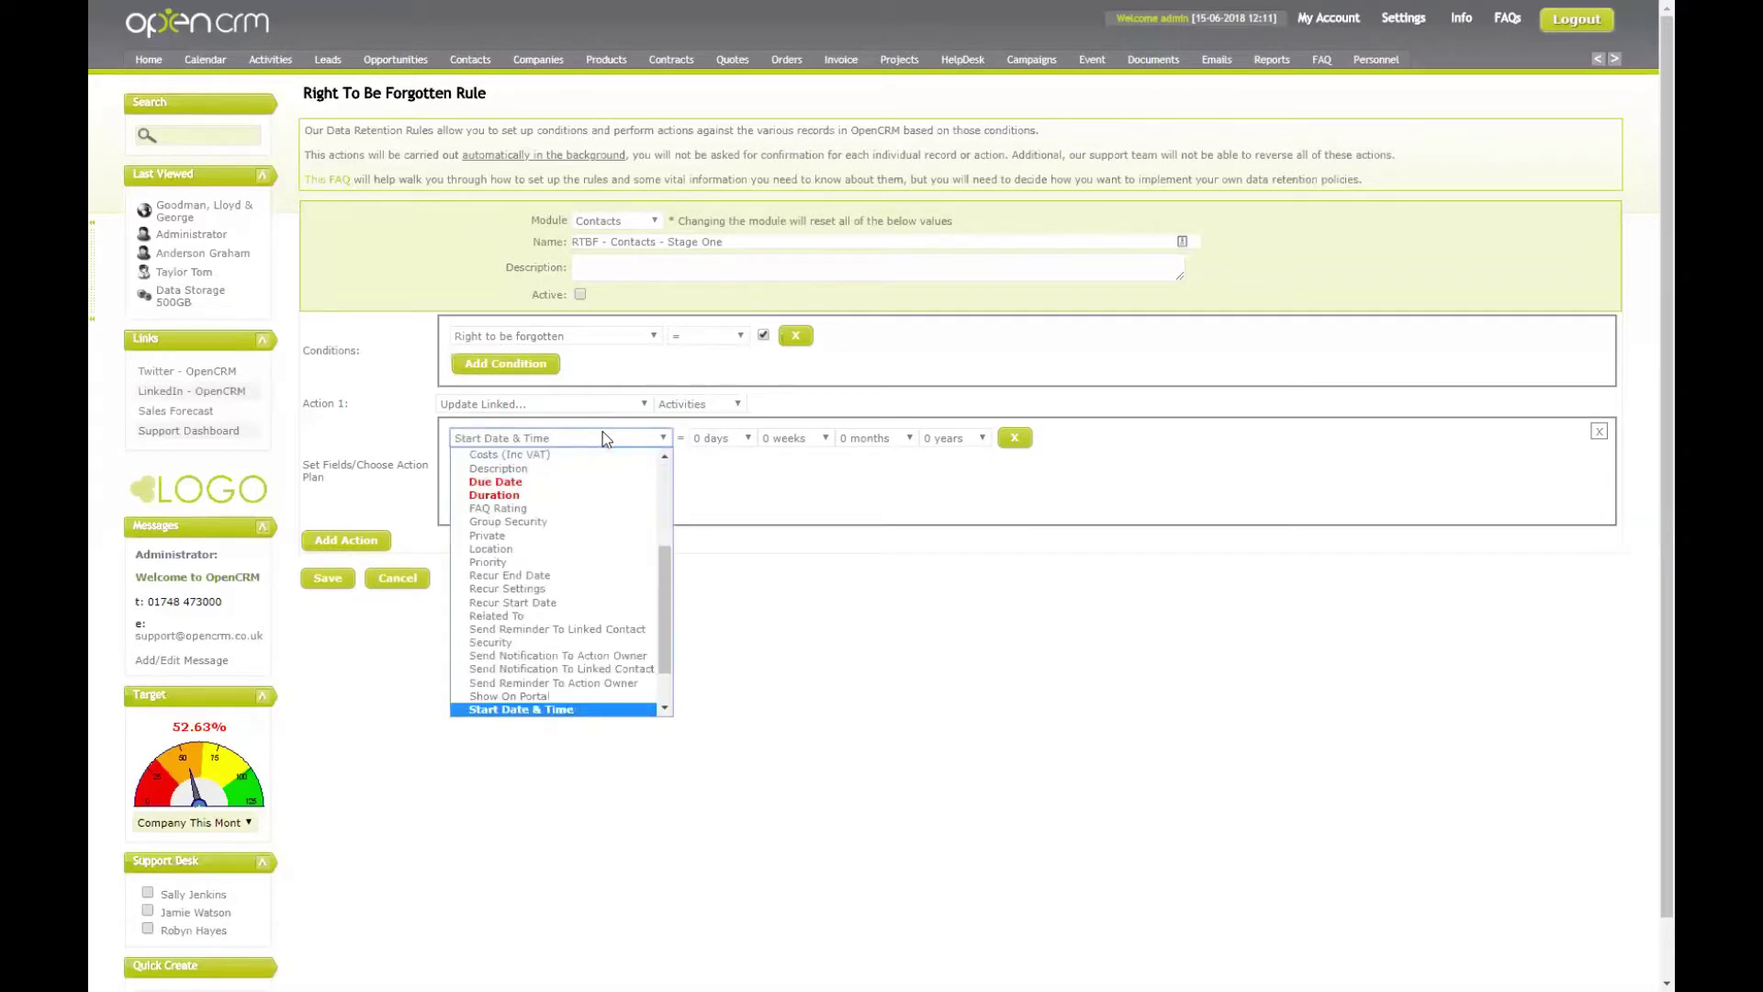
key(Down)
key(Return)
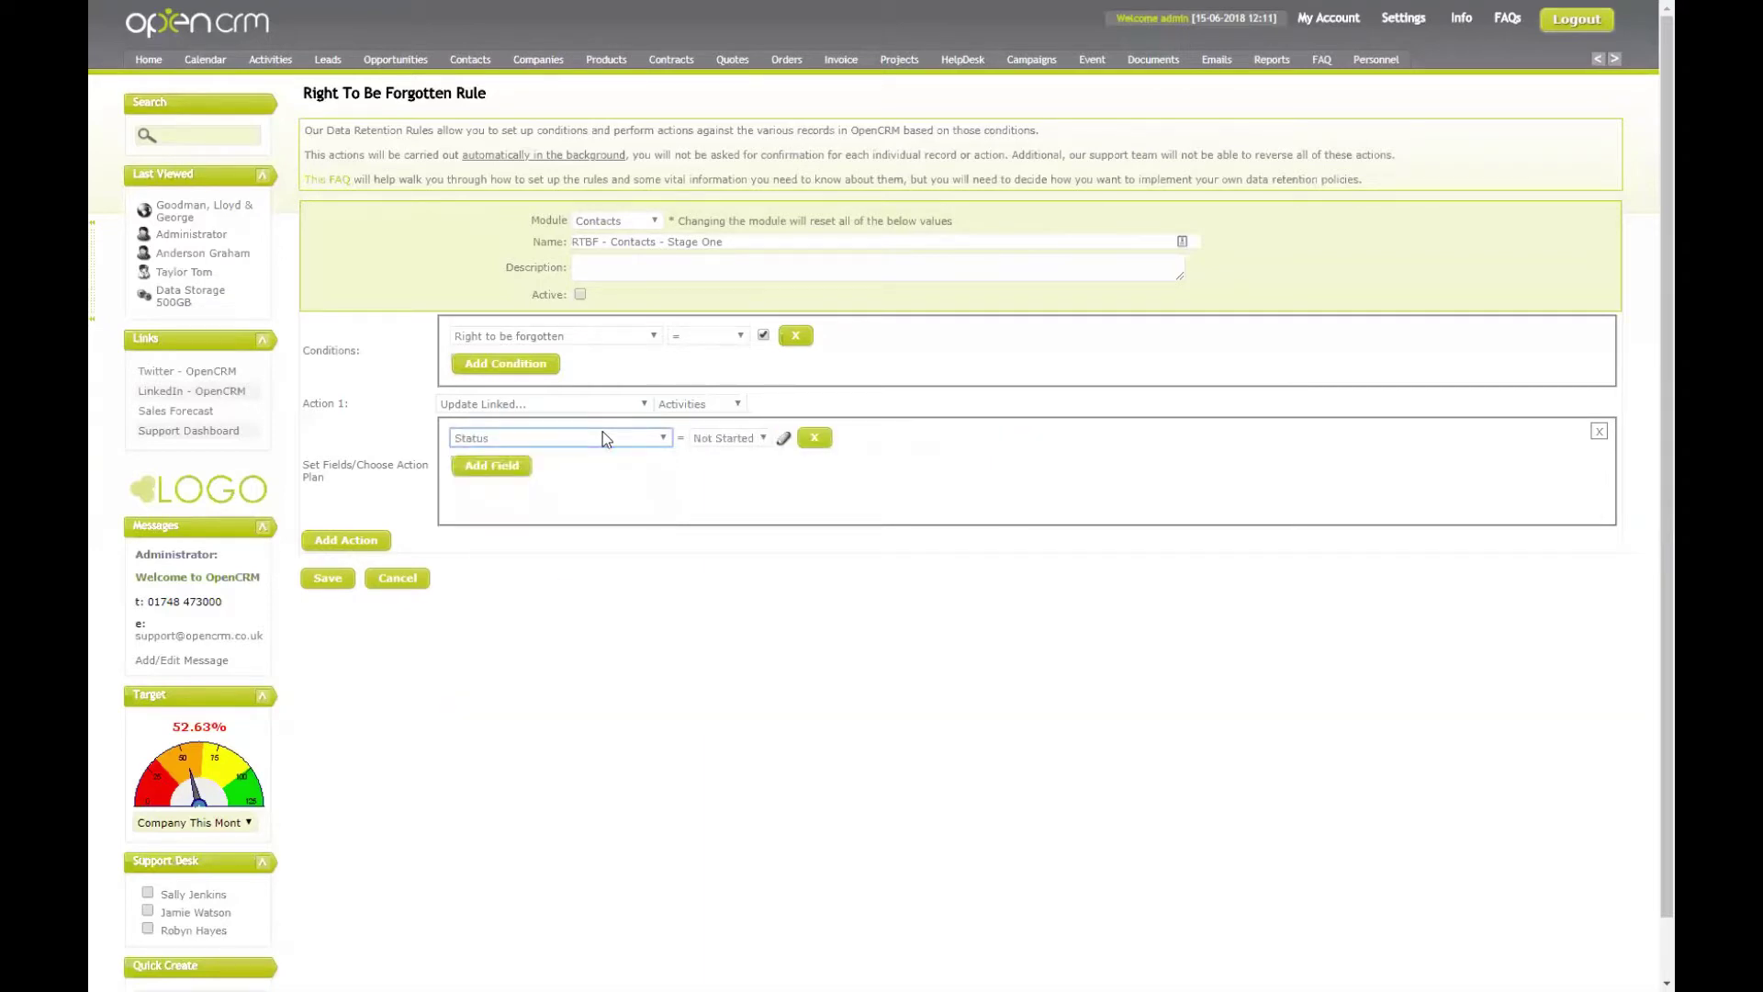
click(746, 437)
click(740, 513)
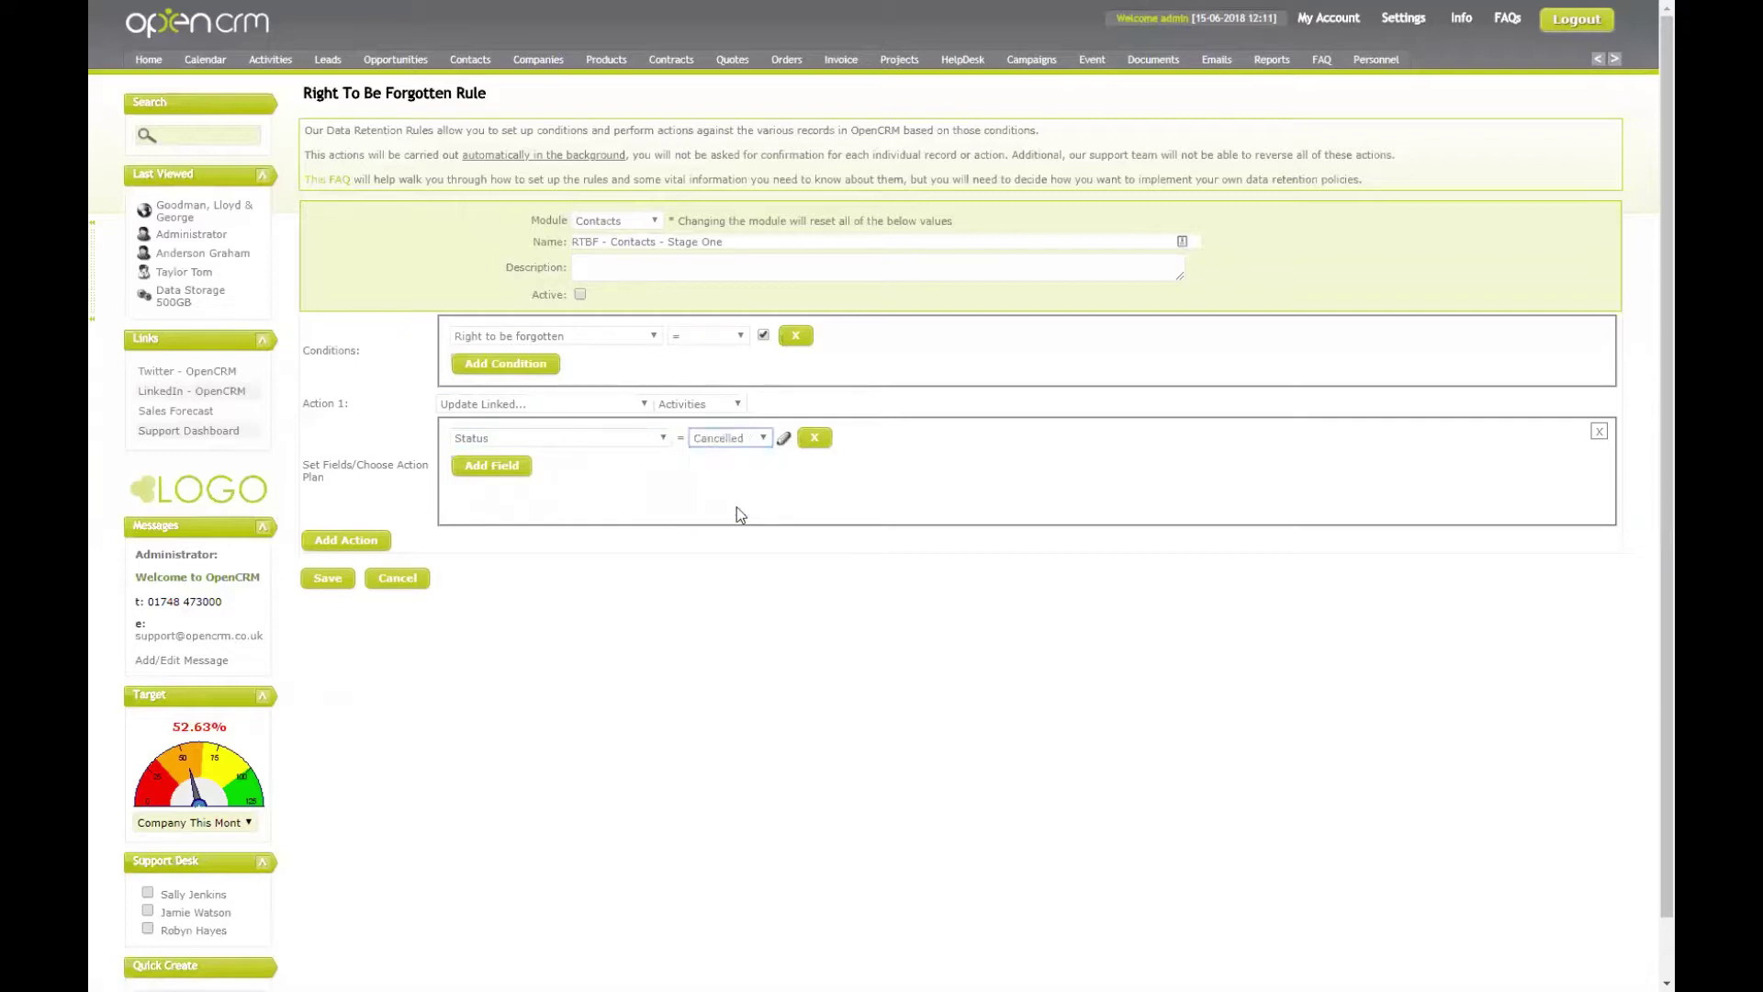
click(866, 662)
Step: Review Action 1 as Send Notification, then switch it to Add Warning
click(544, 405)
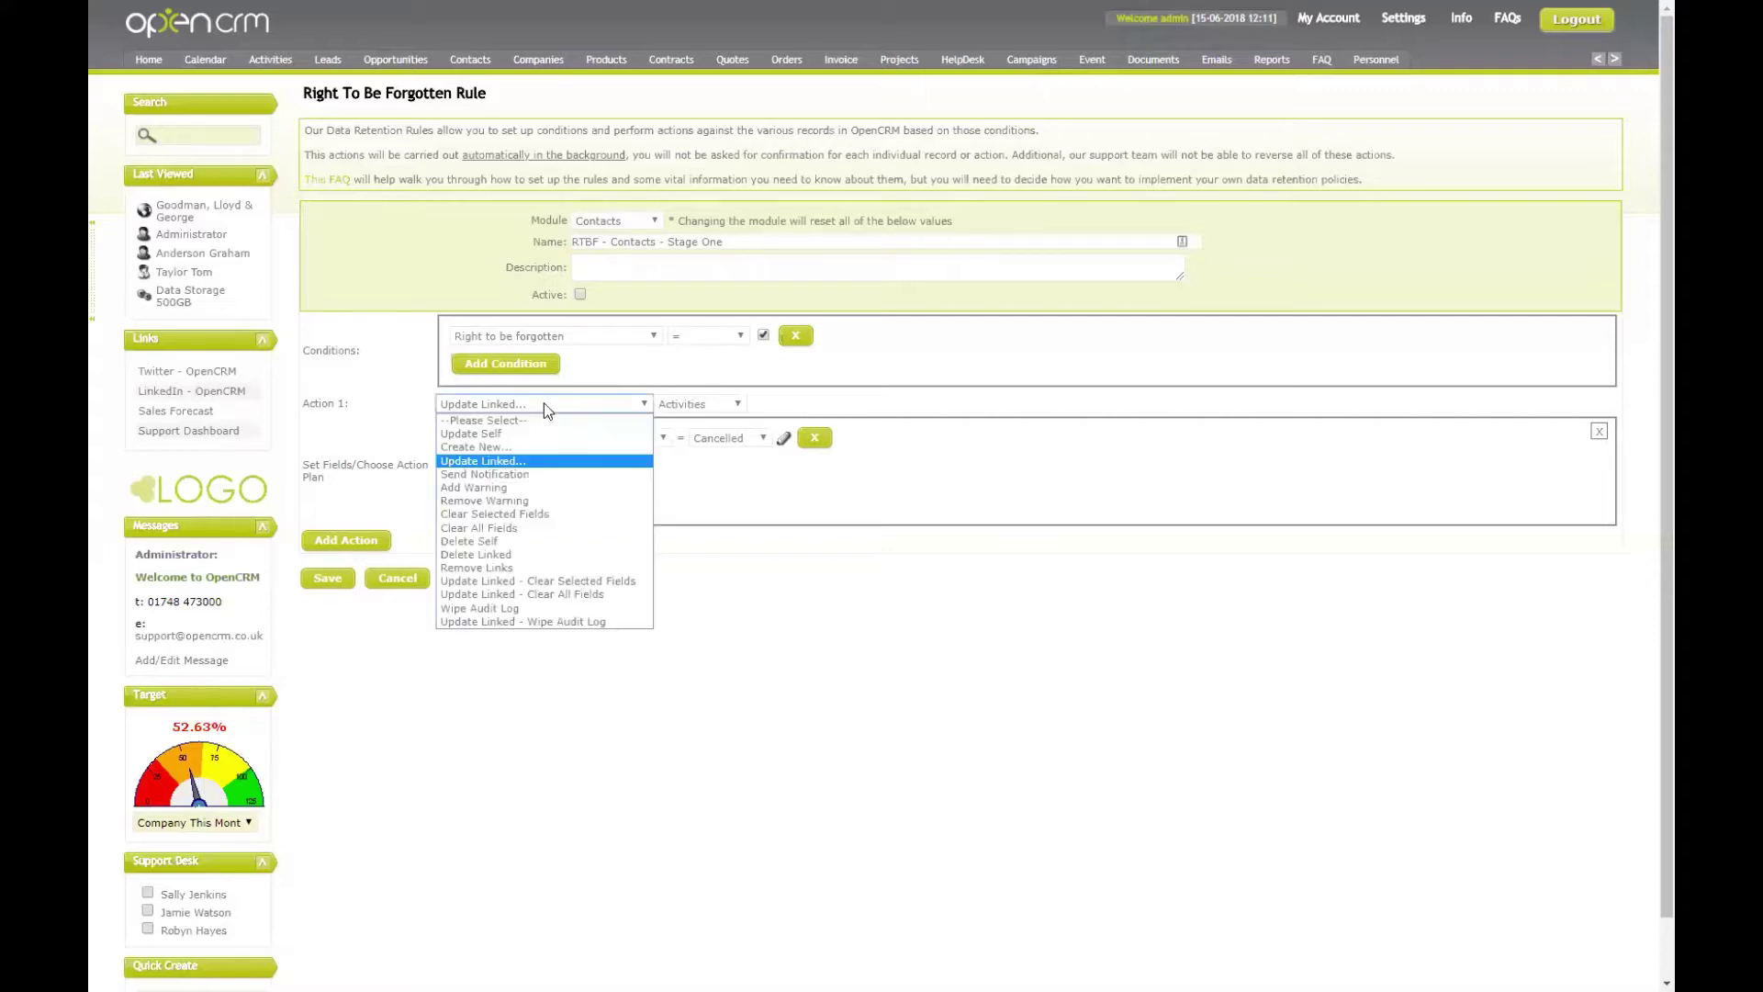
click(514, 474)
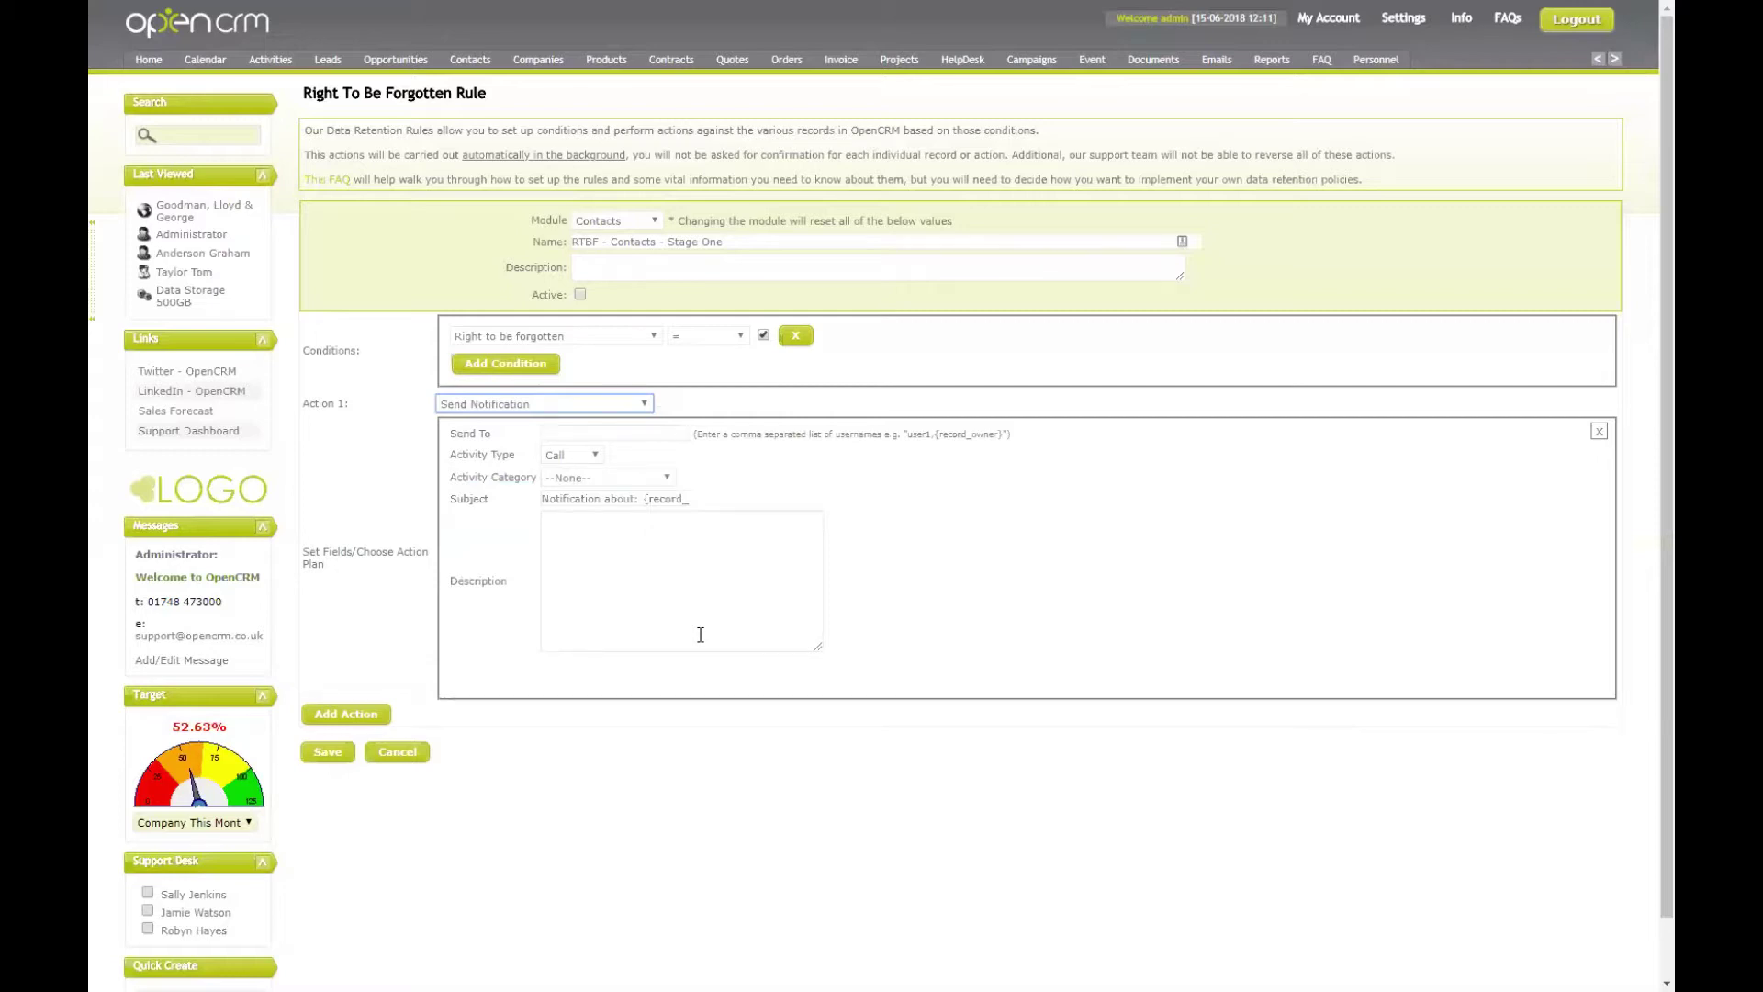
click(570, 400)
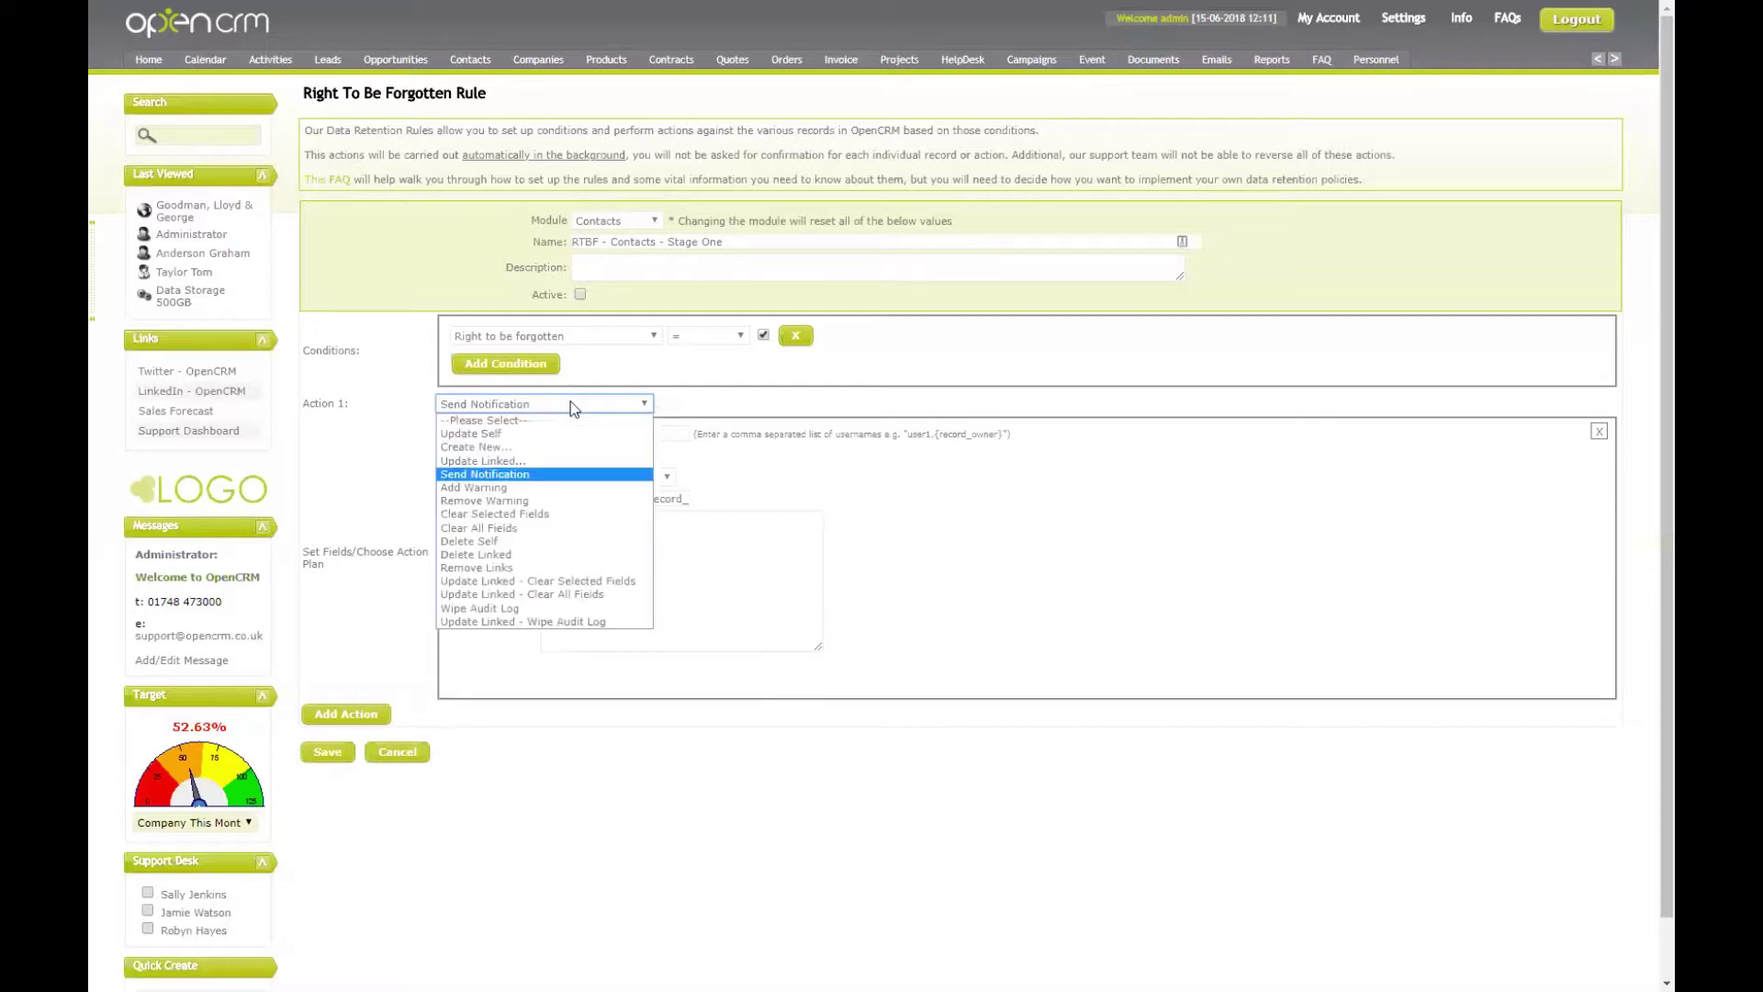
click(570, 488)
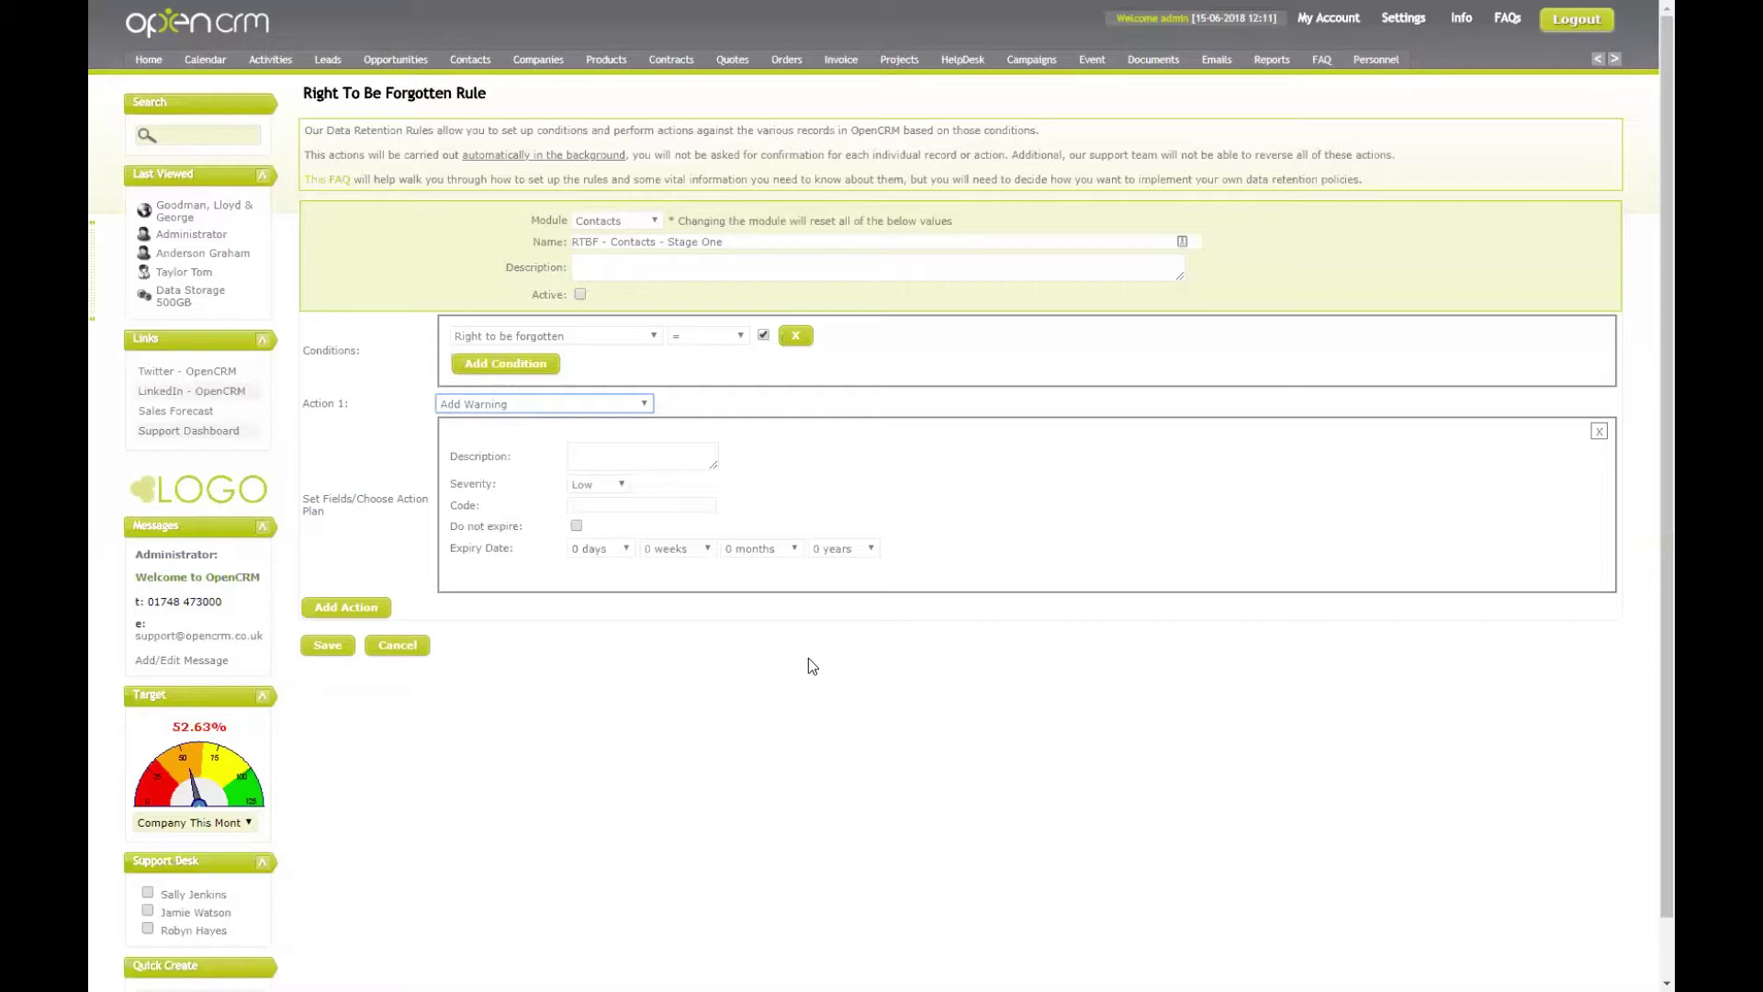
Step: Review the Add Warning action's fields, then switch Action 1 to Clear Selected Fields
click(616, 405)
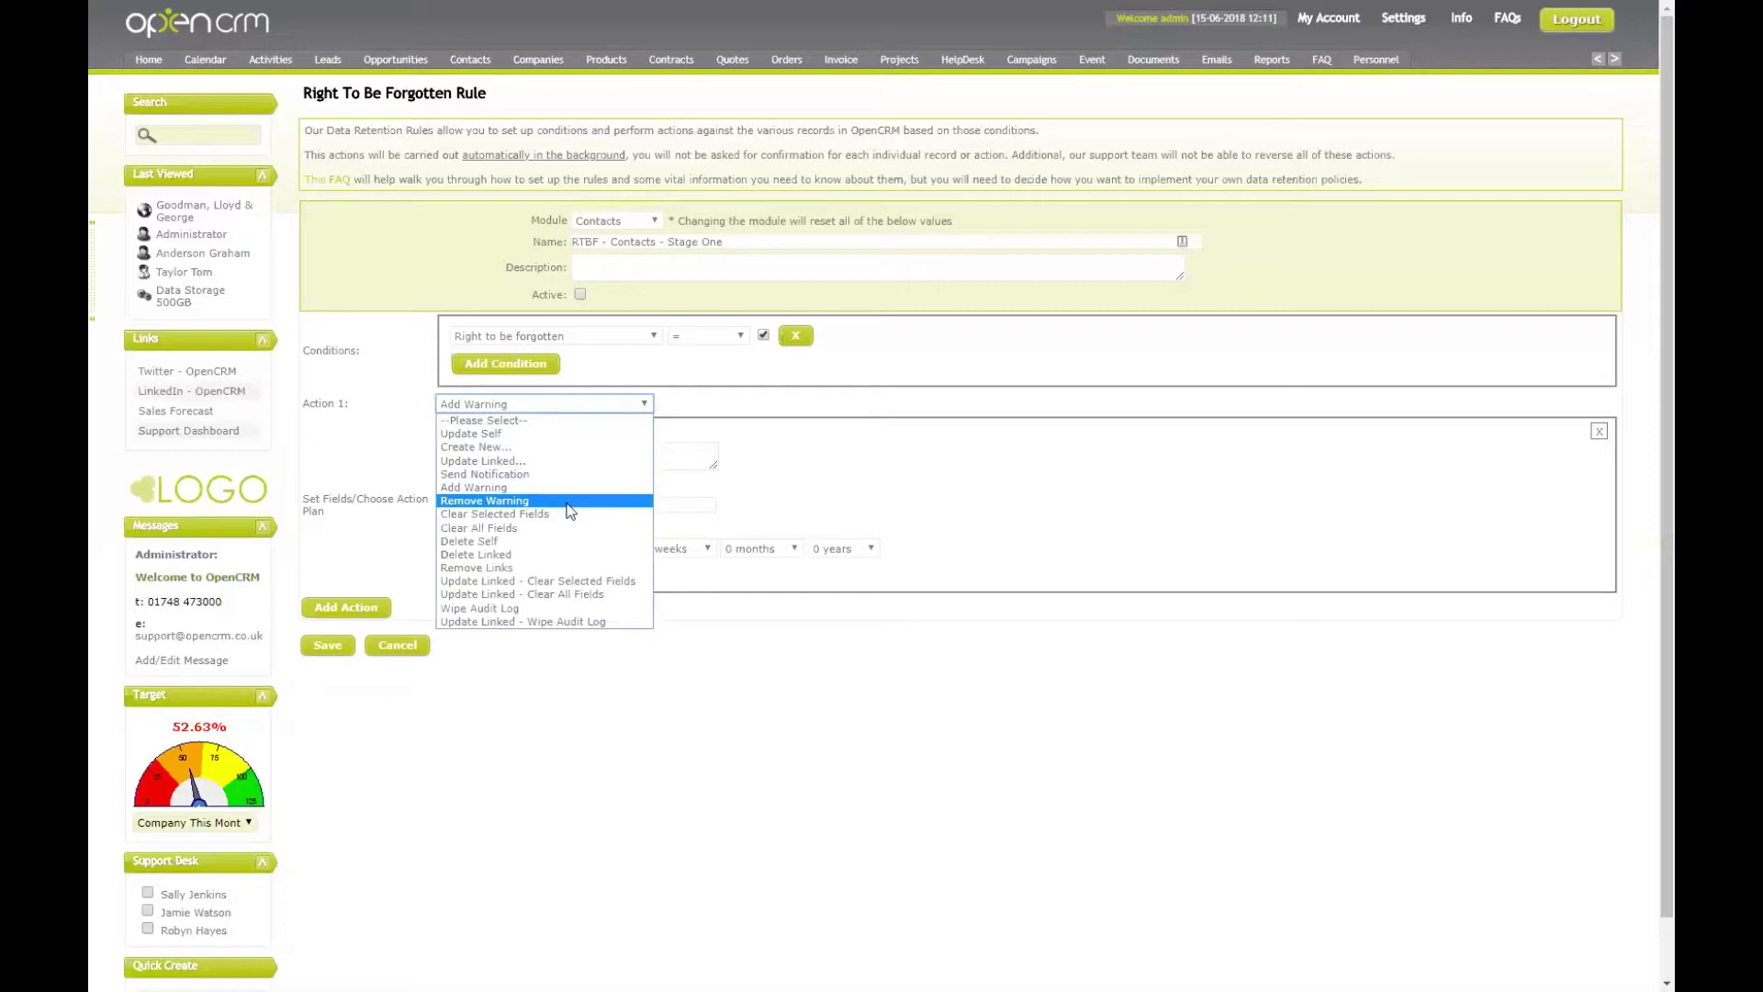
click(843, 461)
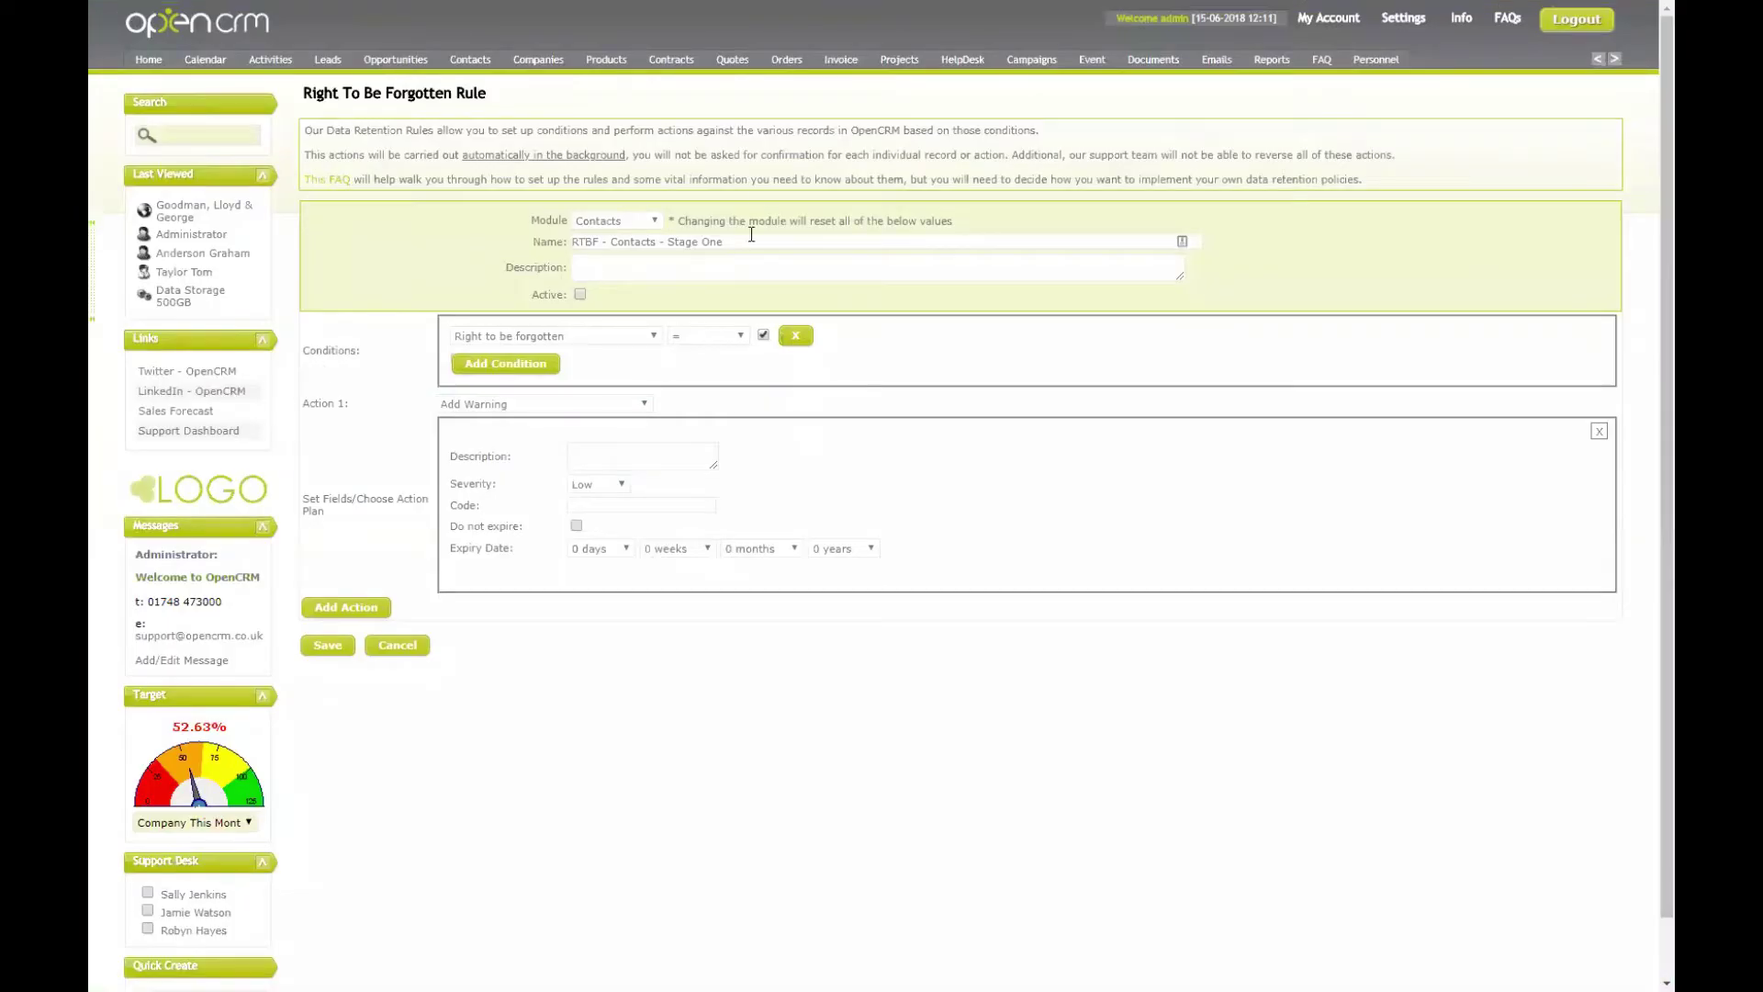
click(624, 405)
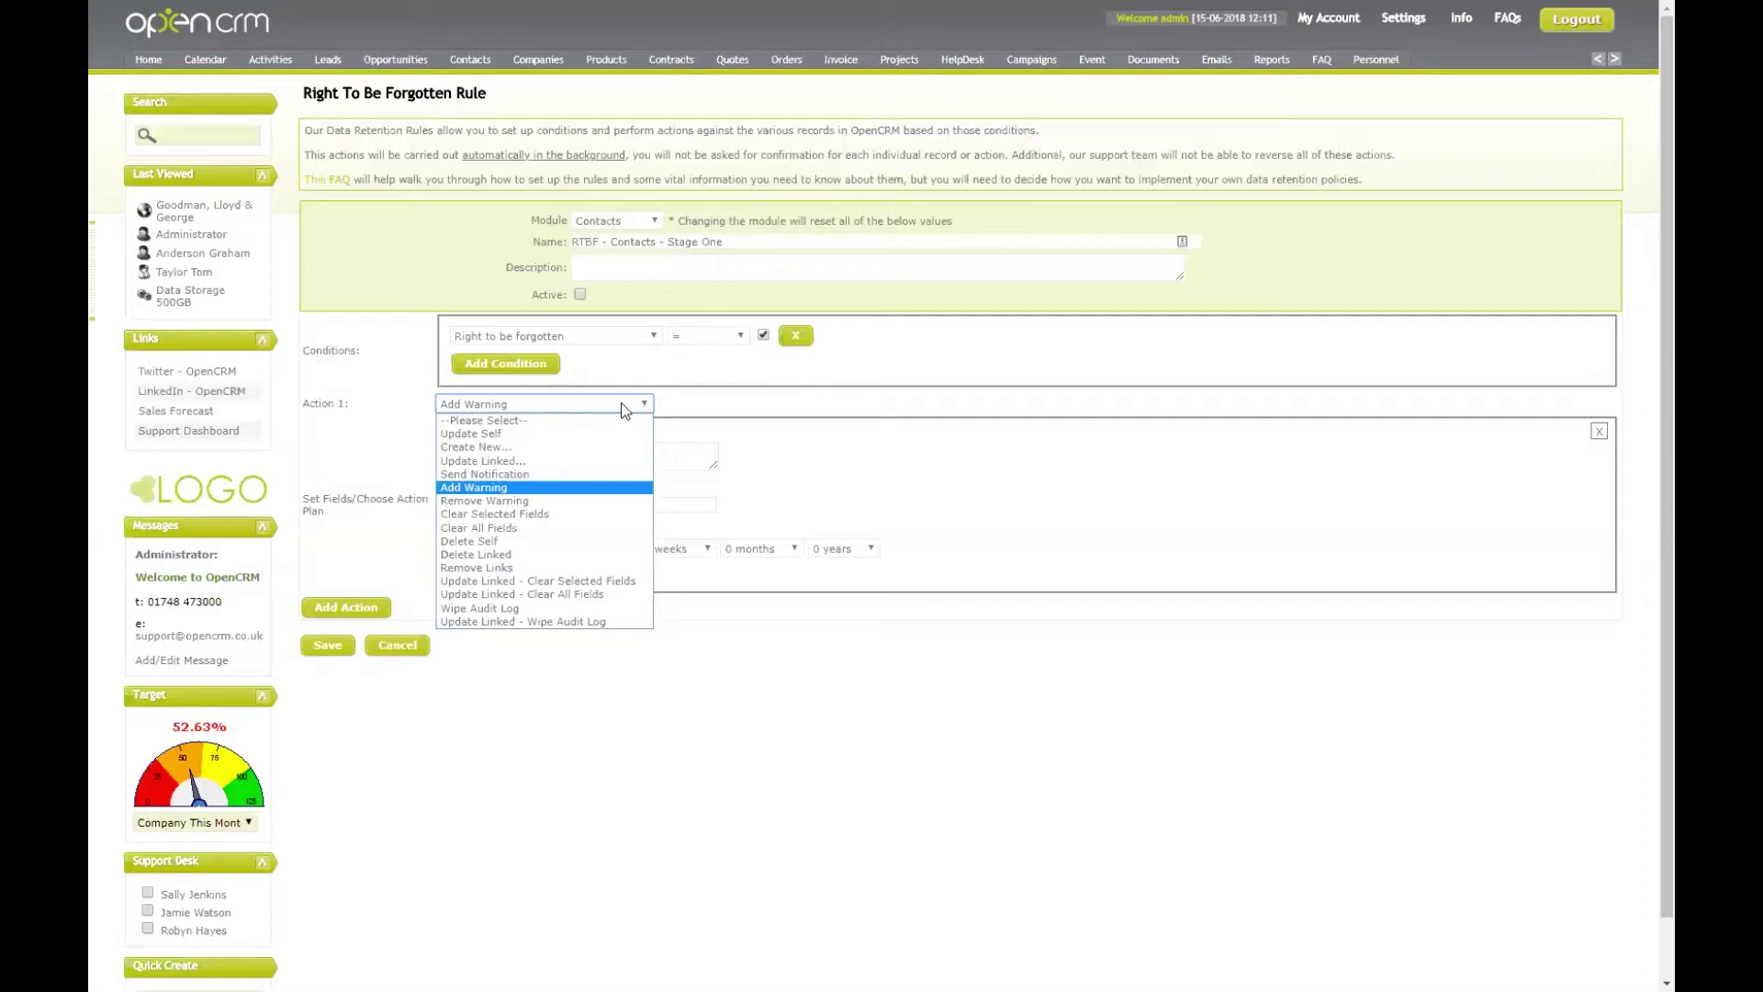
click(564, 514)
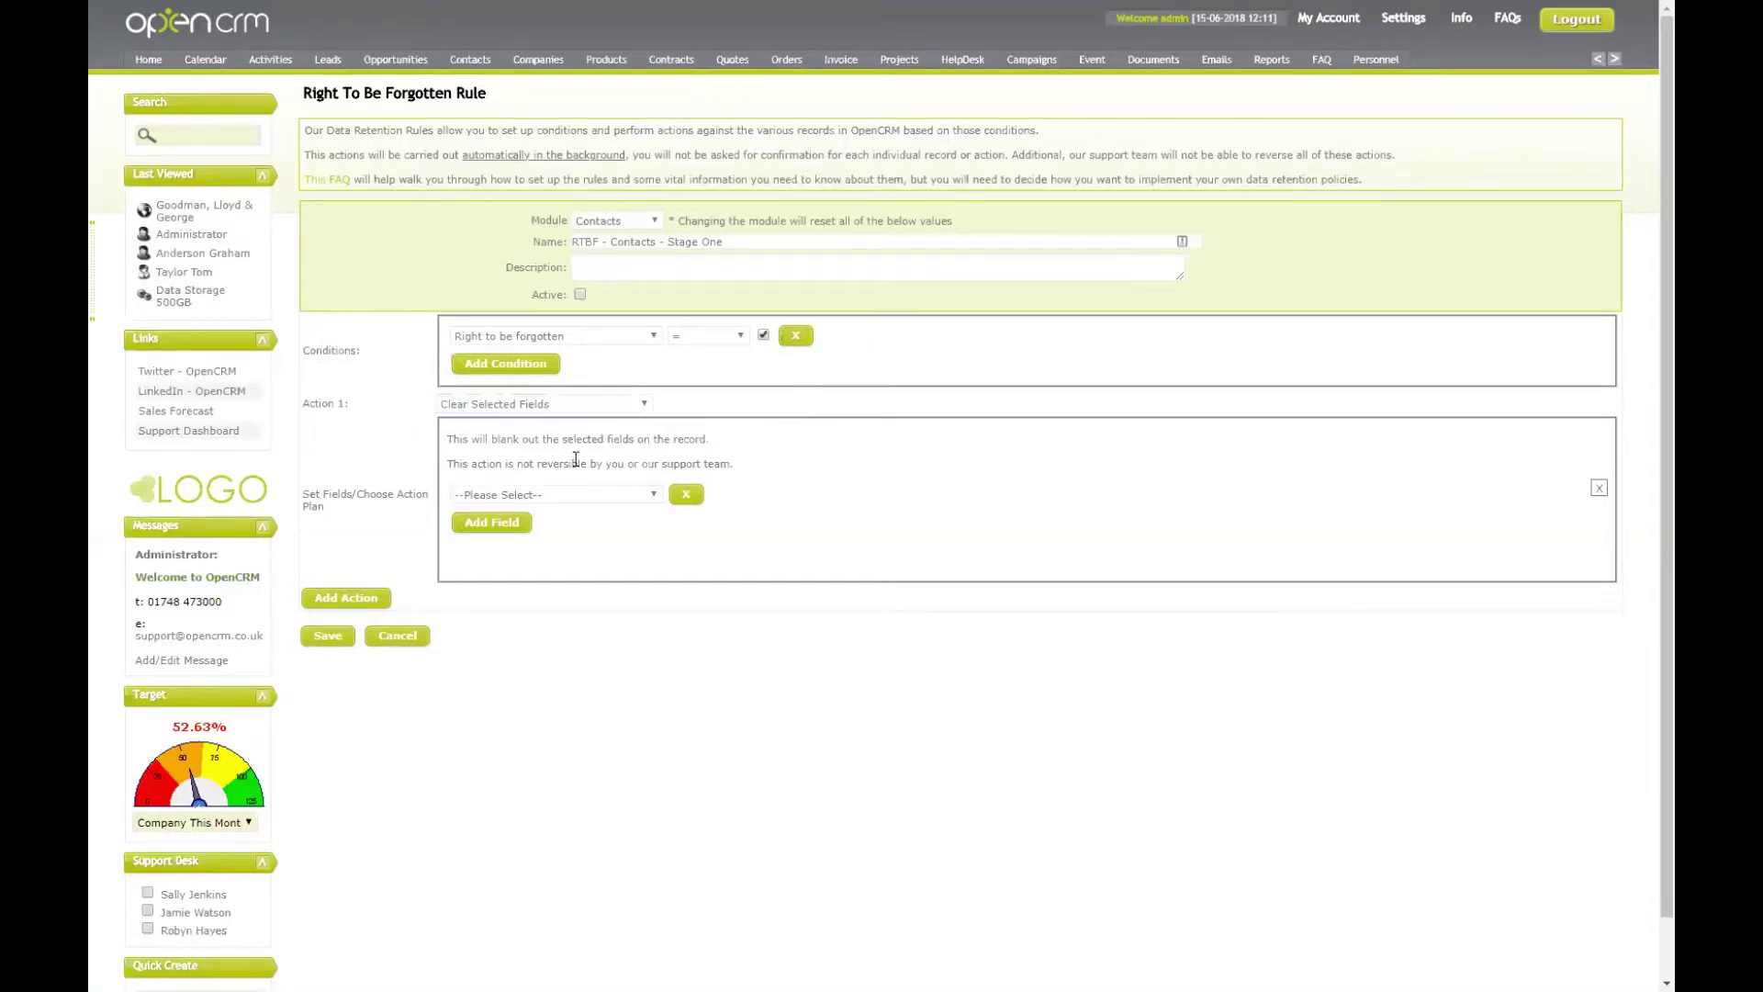
Step: Browse the Contacts fields available to clear, closing the list without choosing one
click(558, 495)
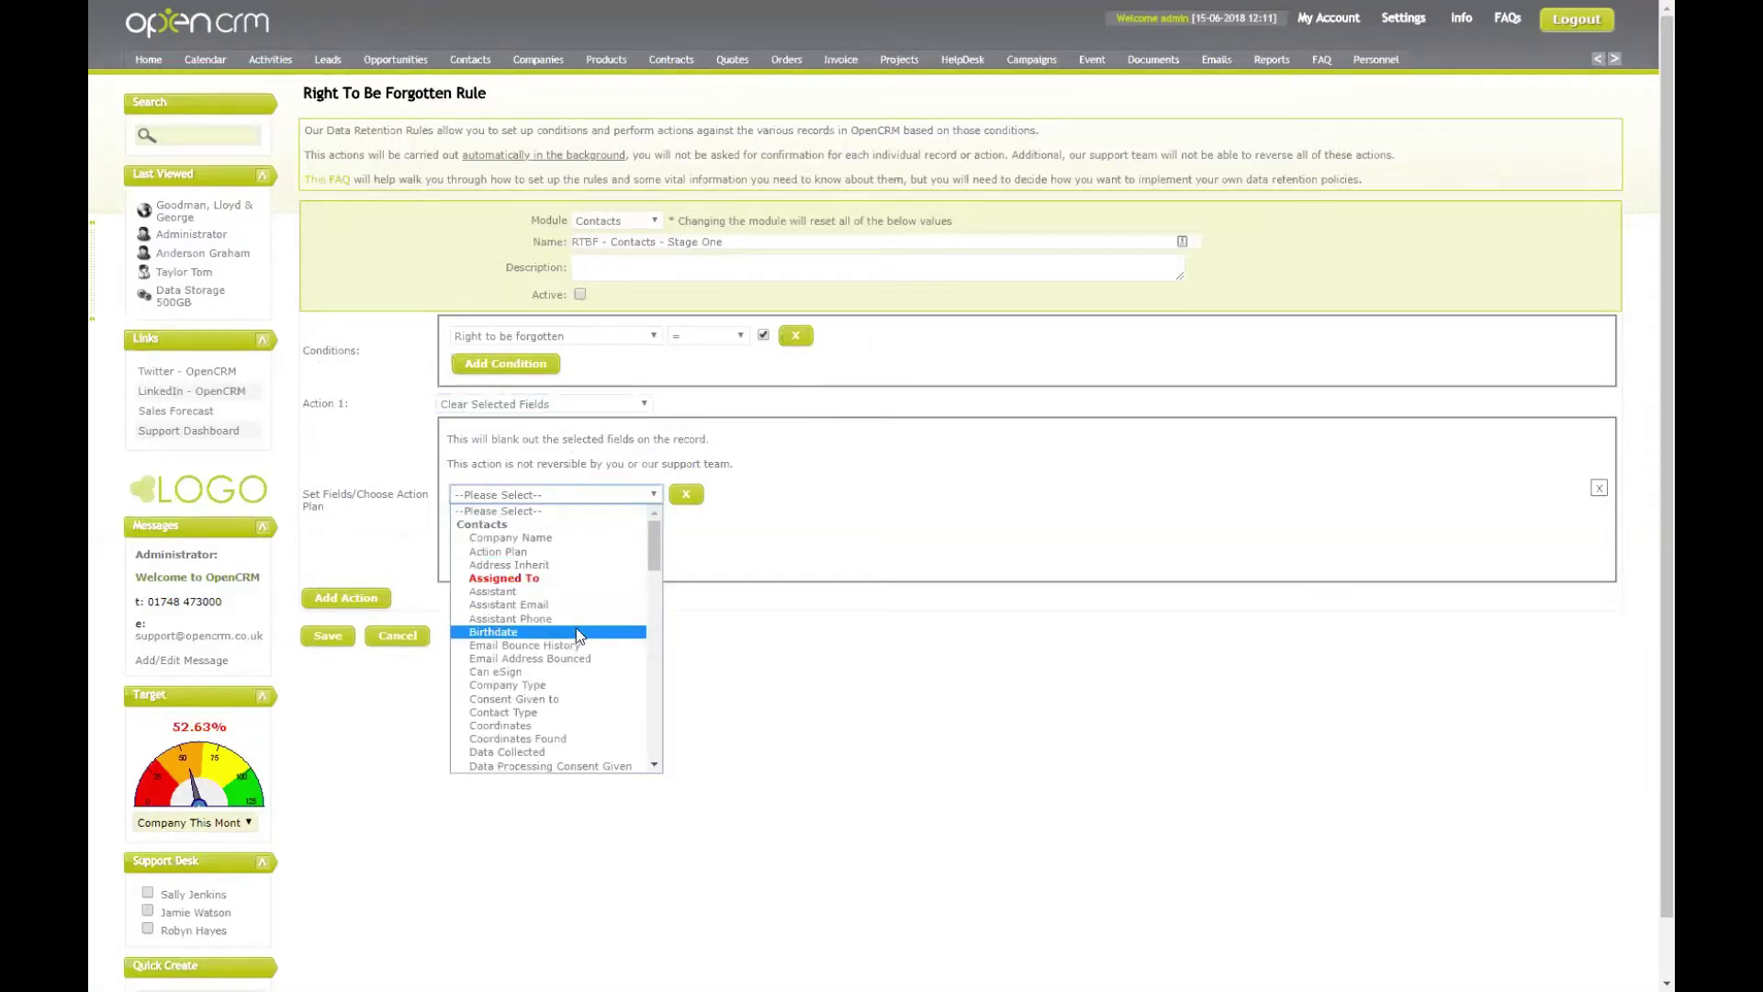
click(878, 517)
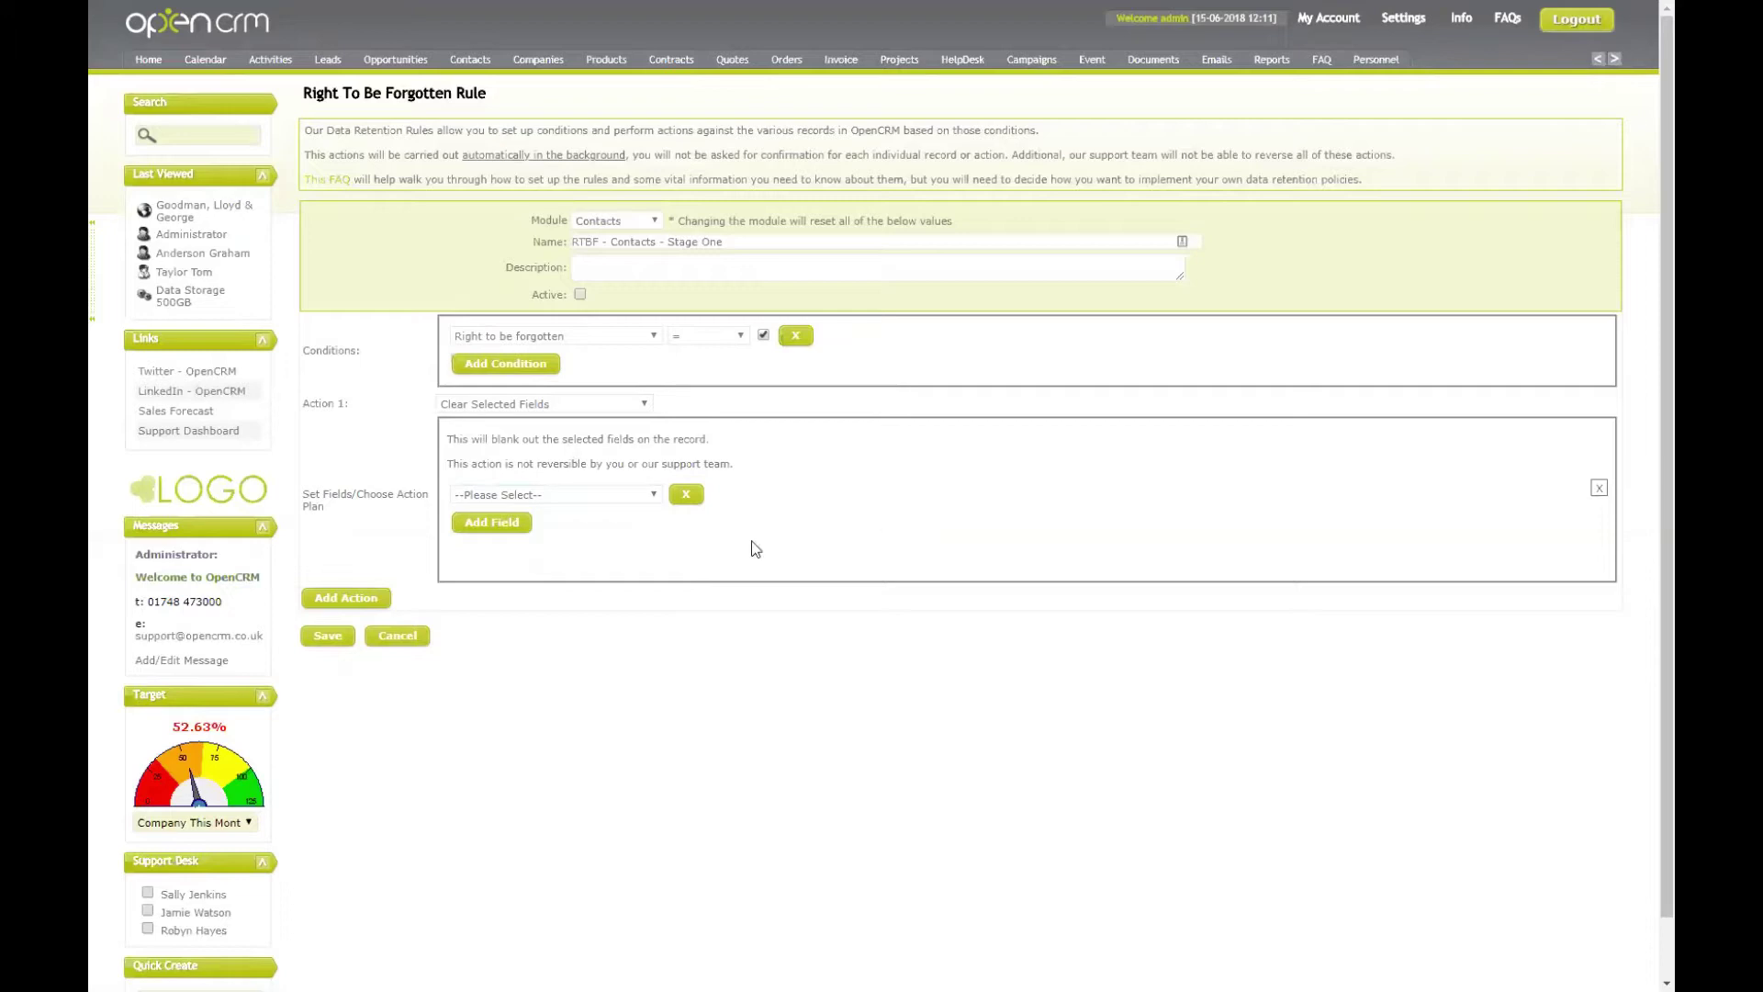
Step: Try Action 1 as Clear All Fields, then set it to Delete Self
click(497, 407)
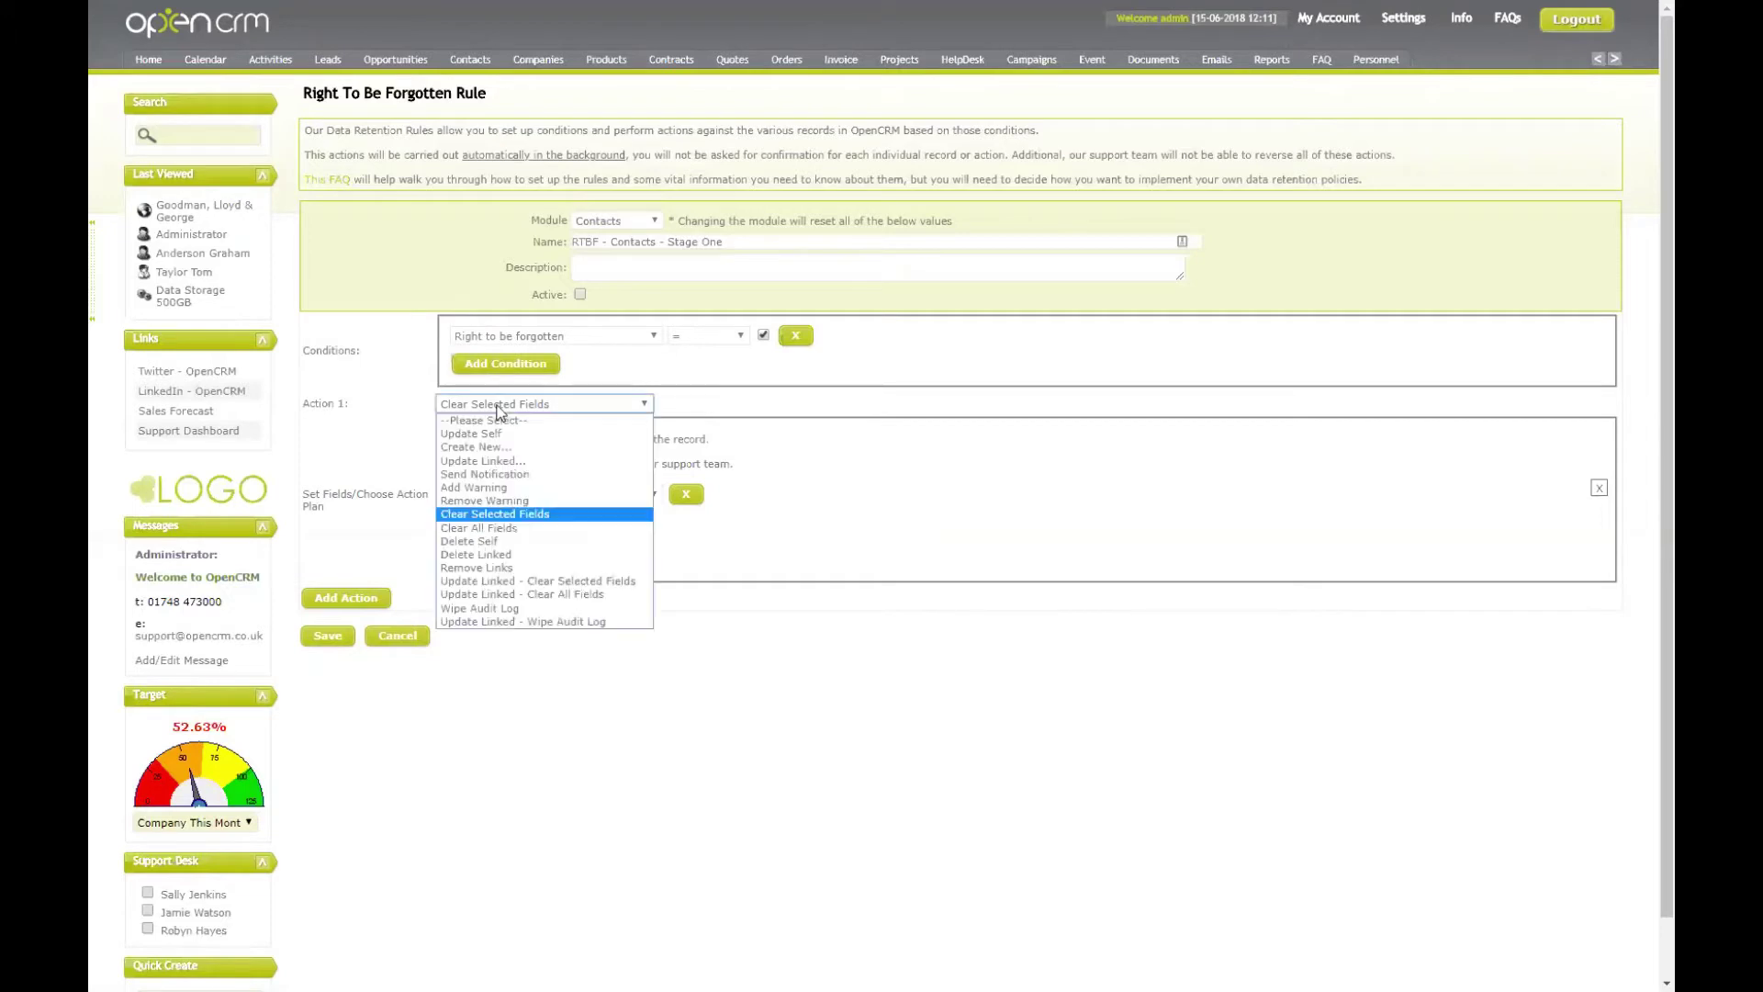
click(527, 529)
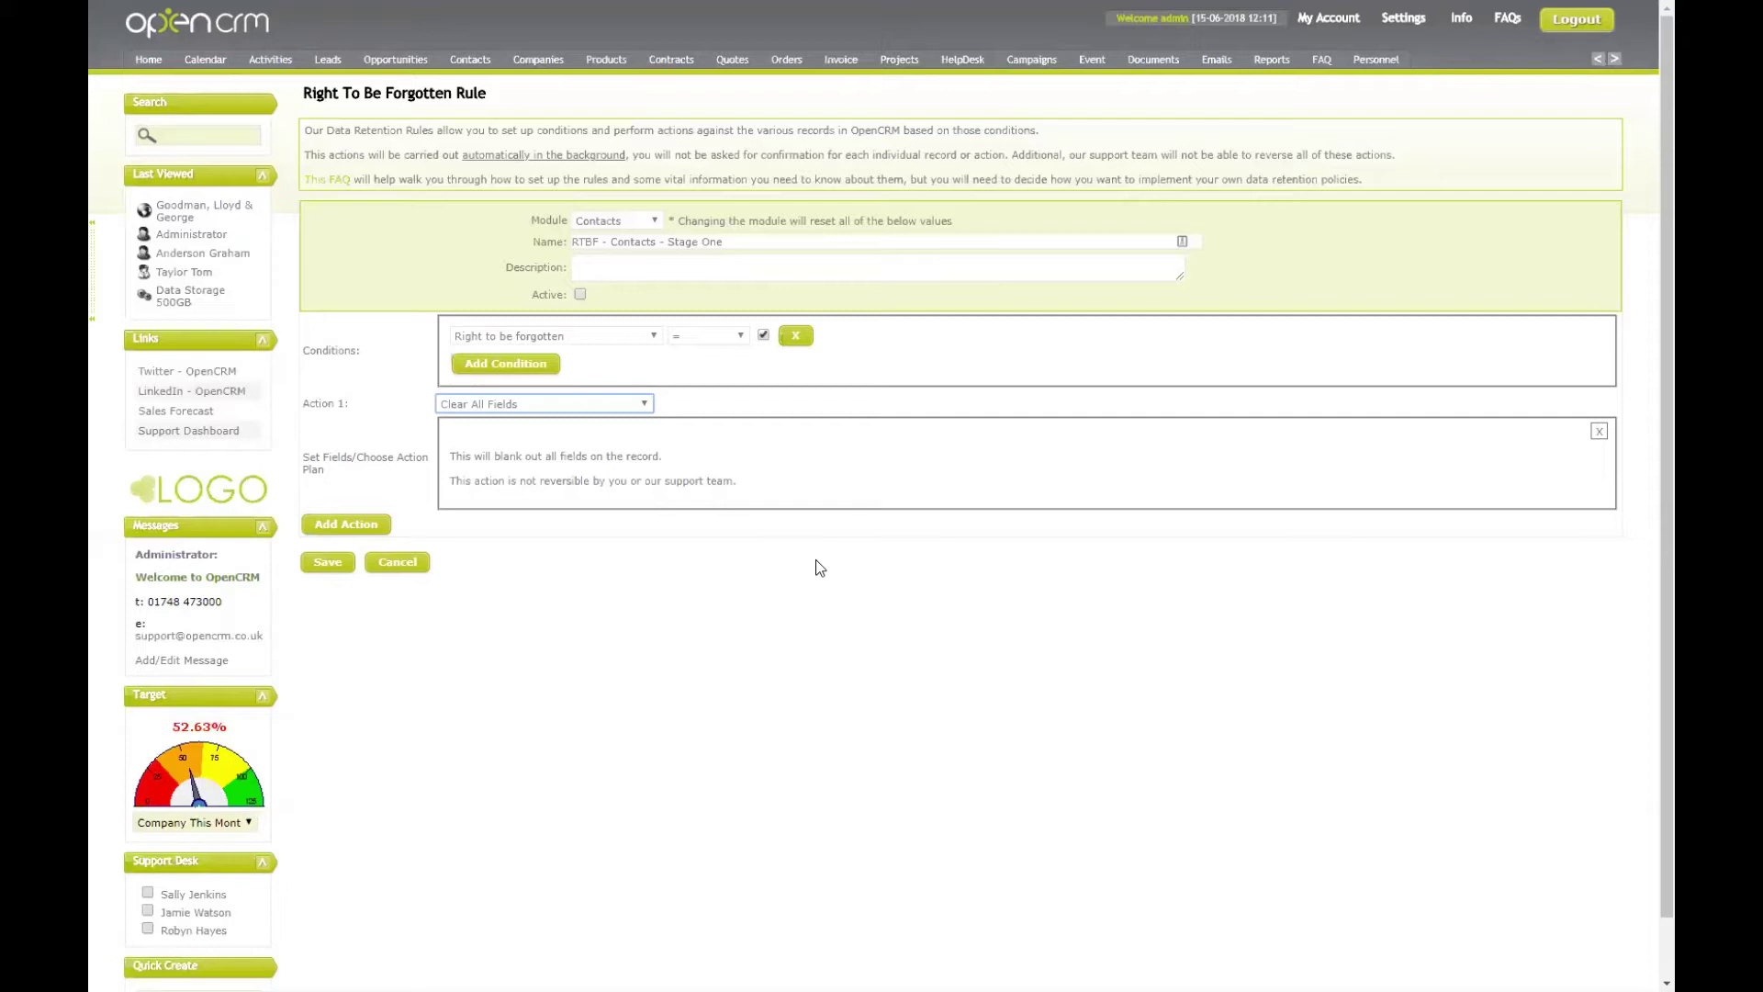
click(611, 407)
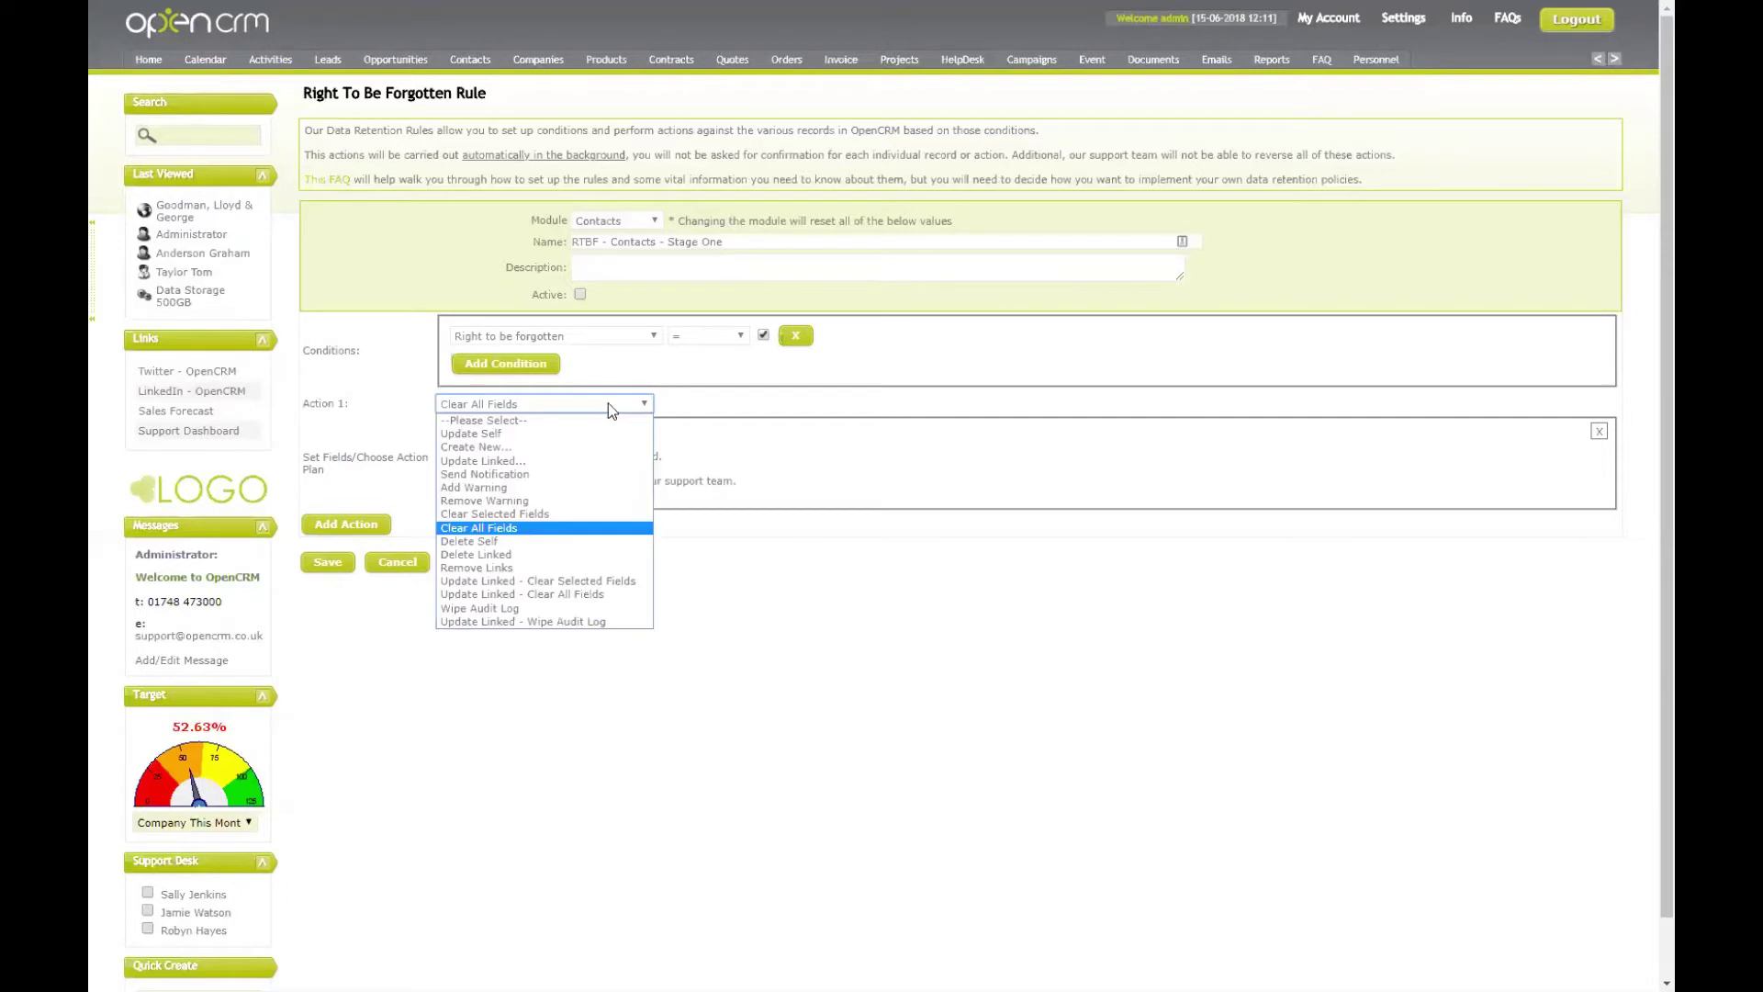
click(523, 541)
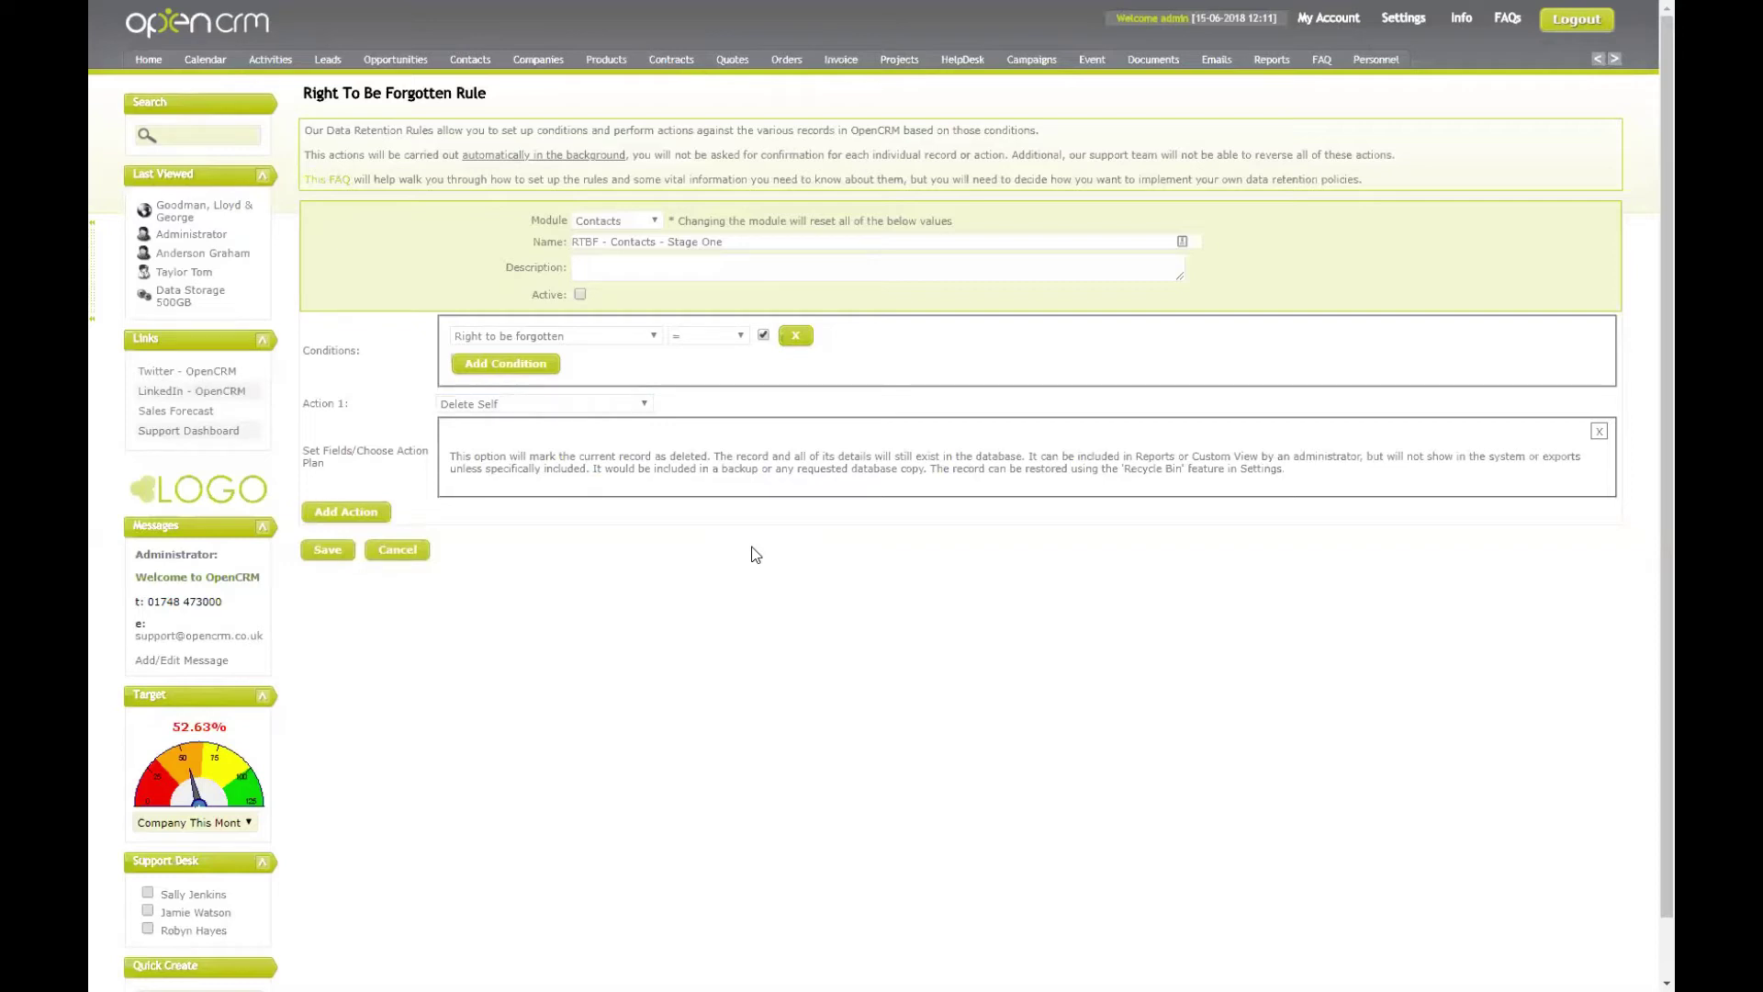
Step: Try Delete Linked and check its module list, then switch Action 1 to Remove Links
click(564, 407)
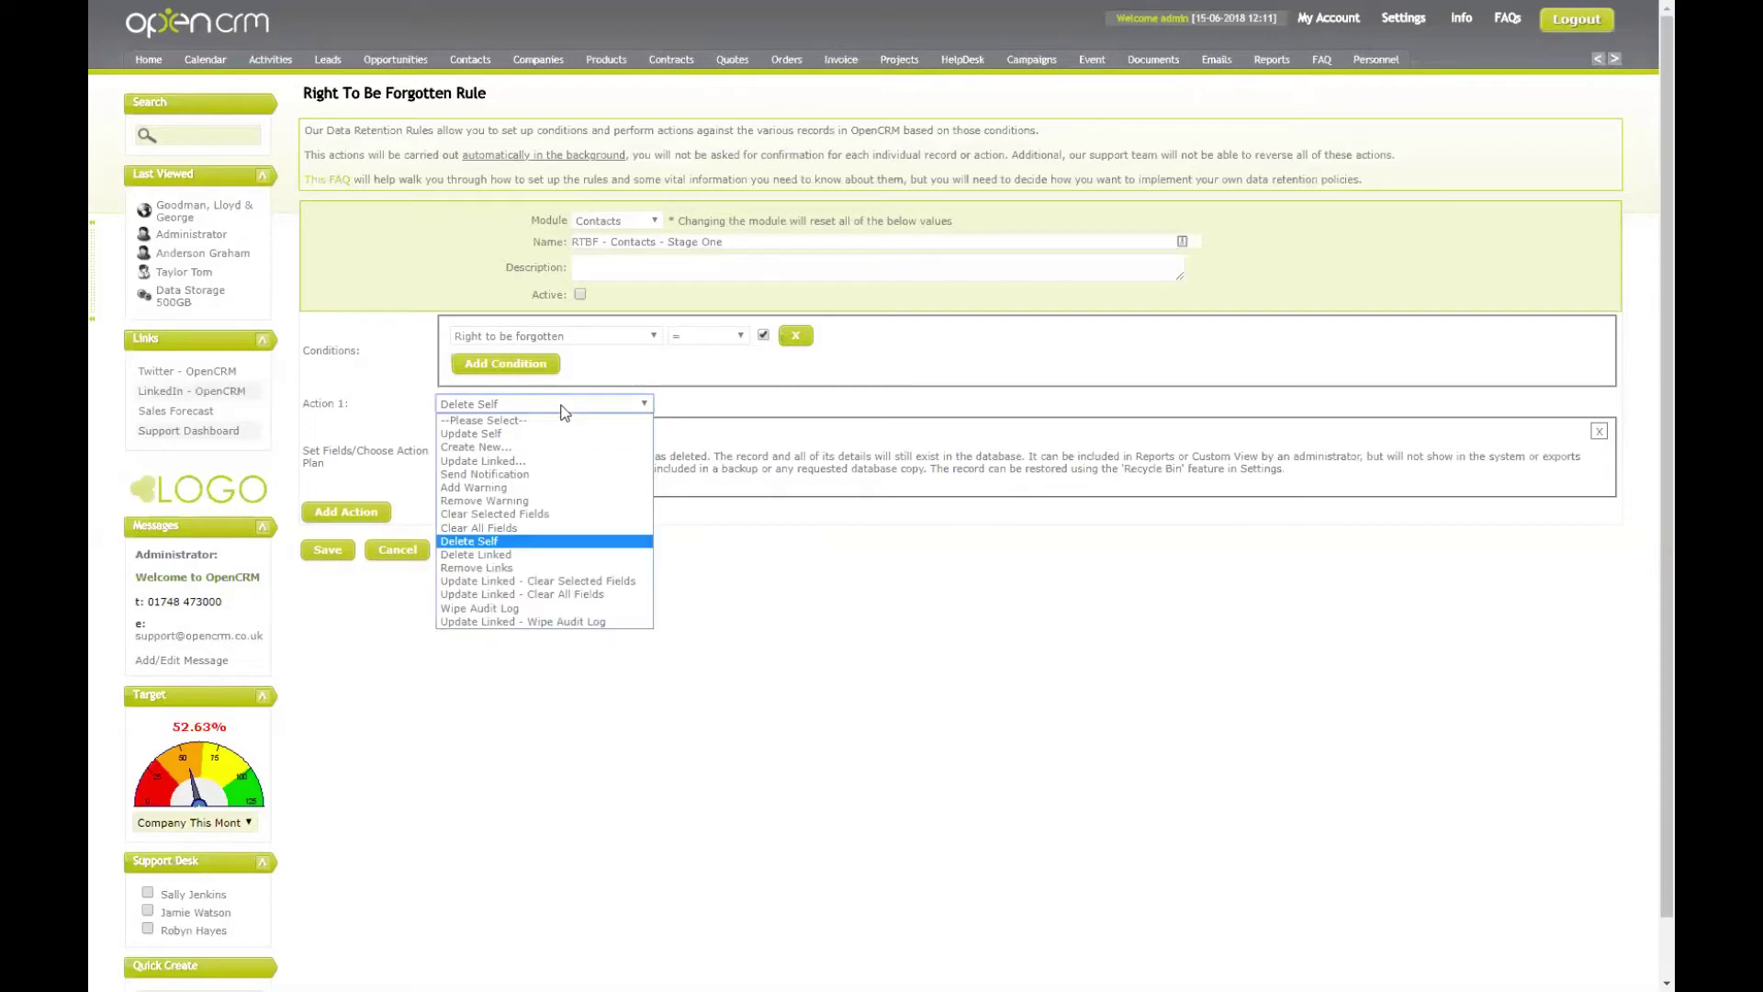
click(586, 549)
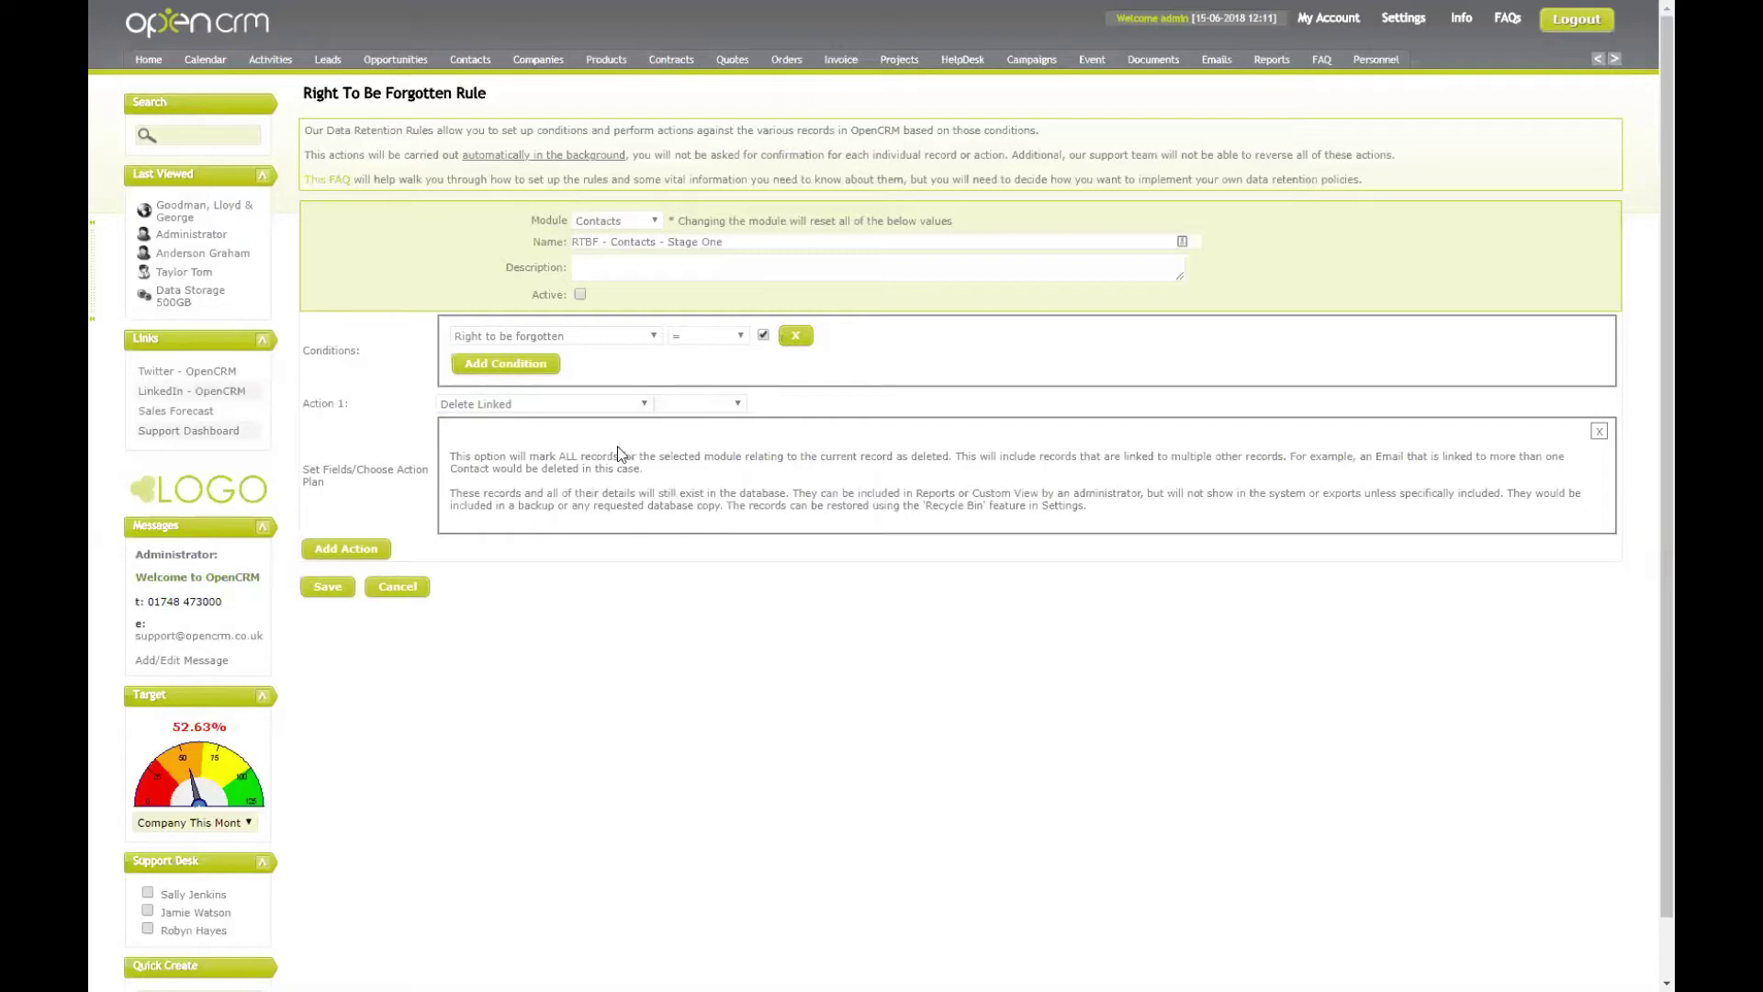
click(701, 406)
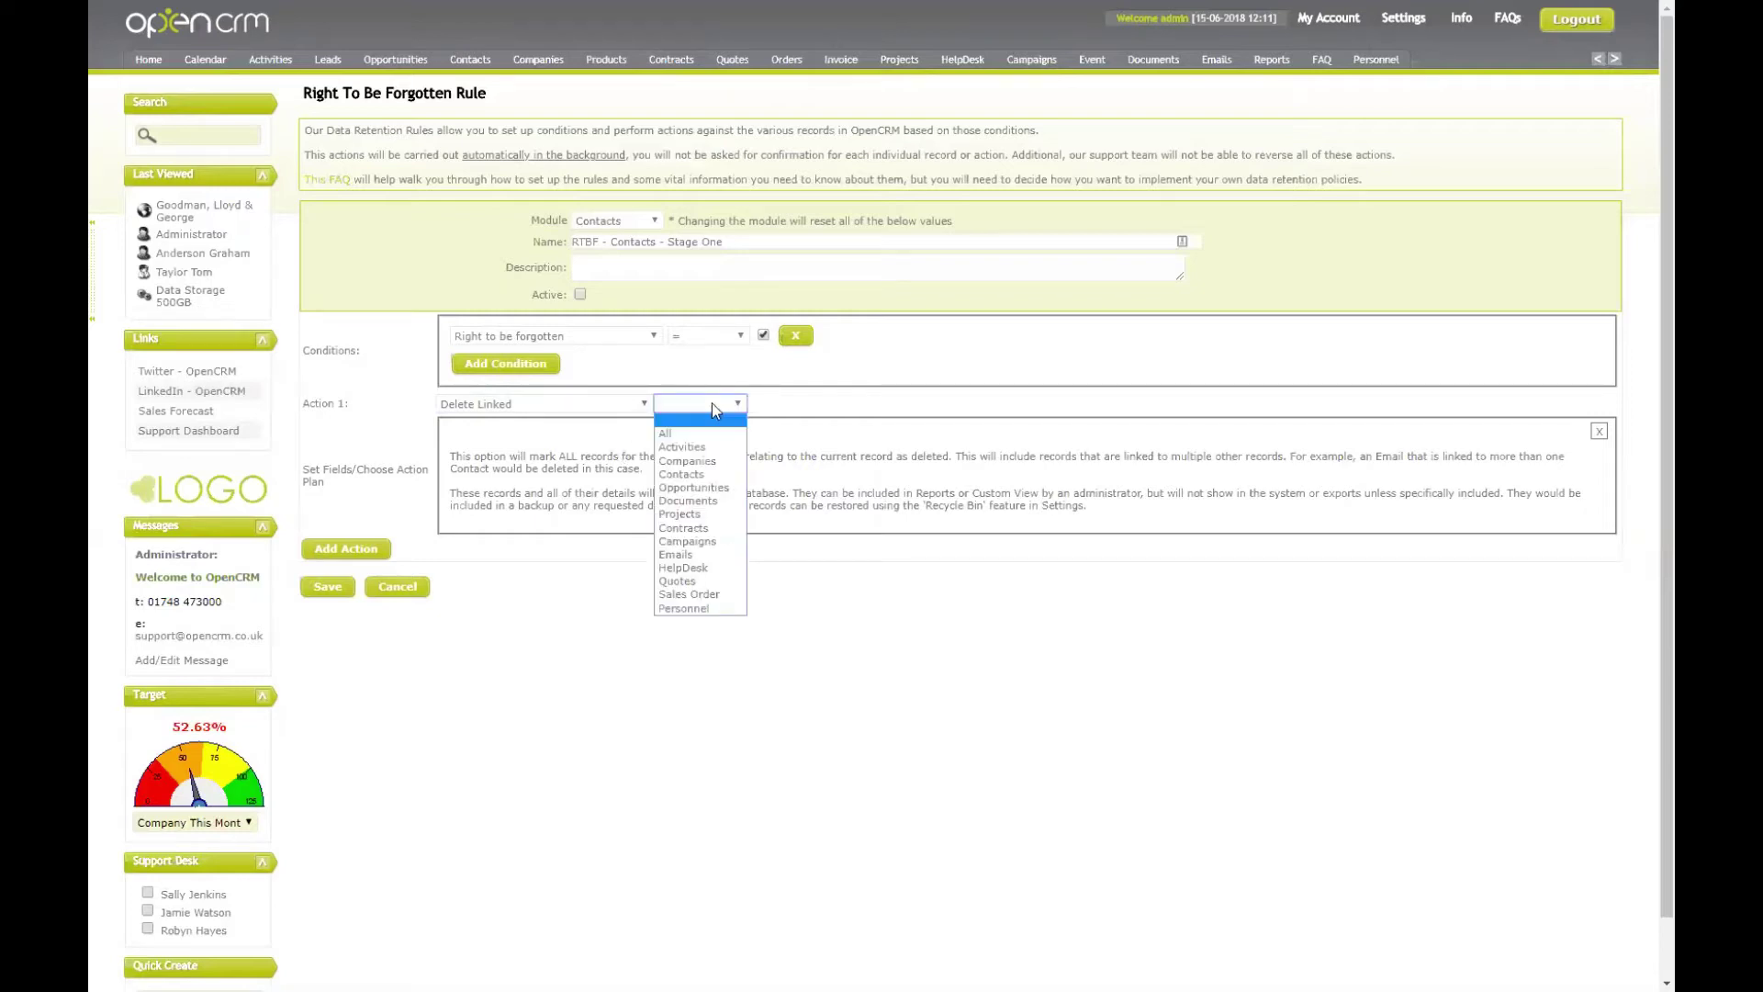
click(712, 404)
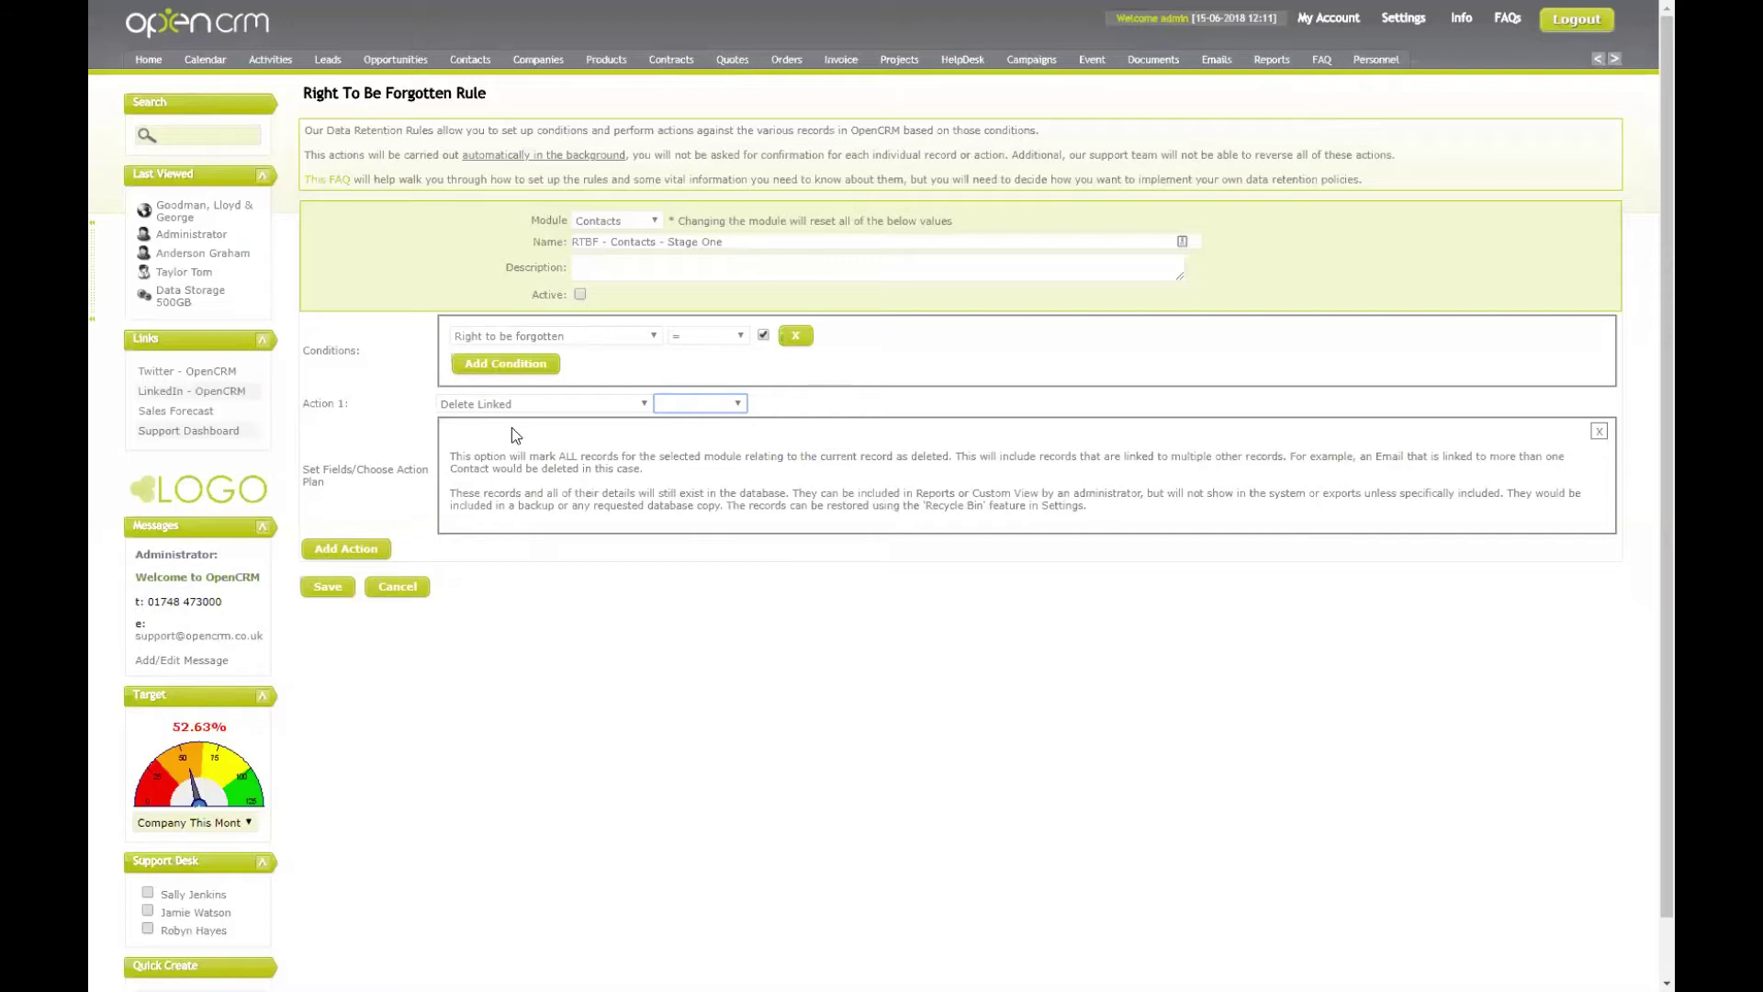
click(503, 402)
click(519, 567)
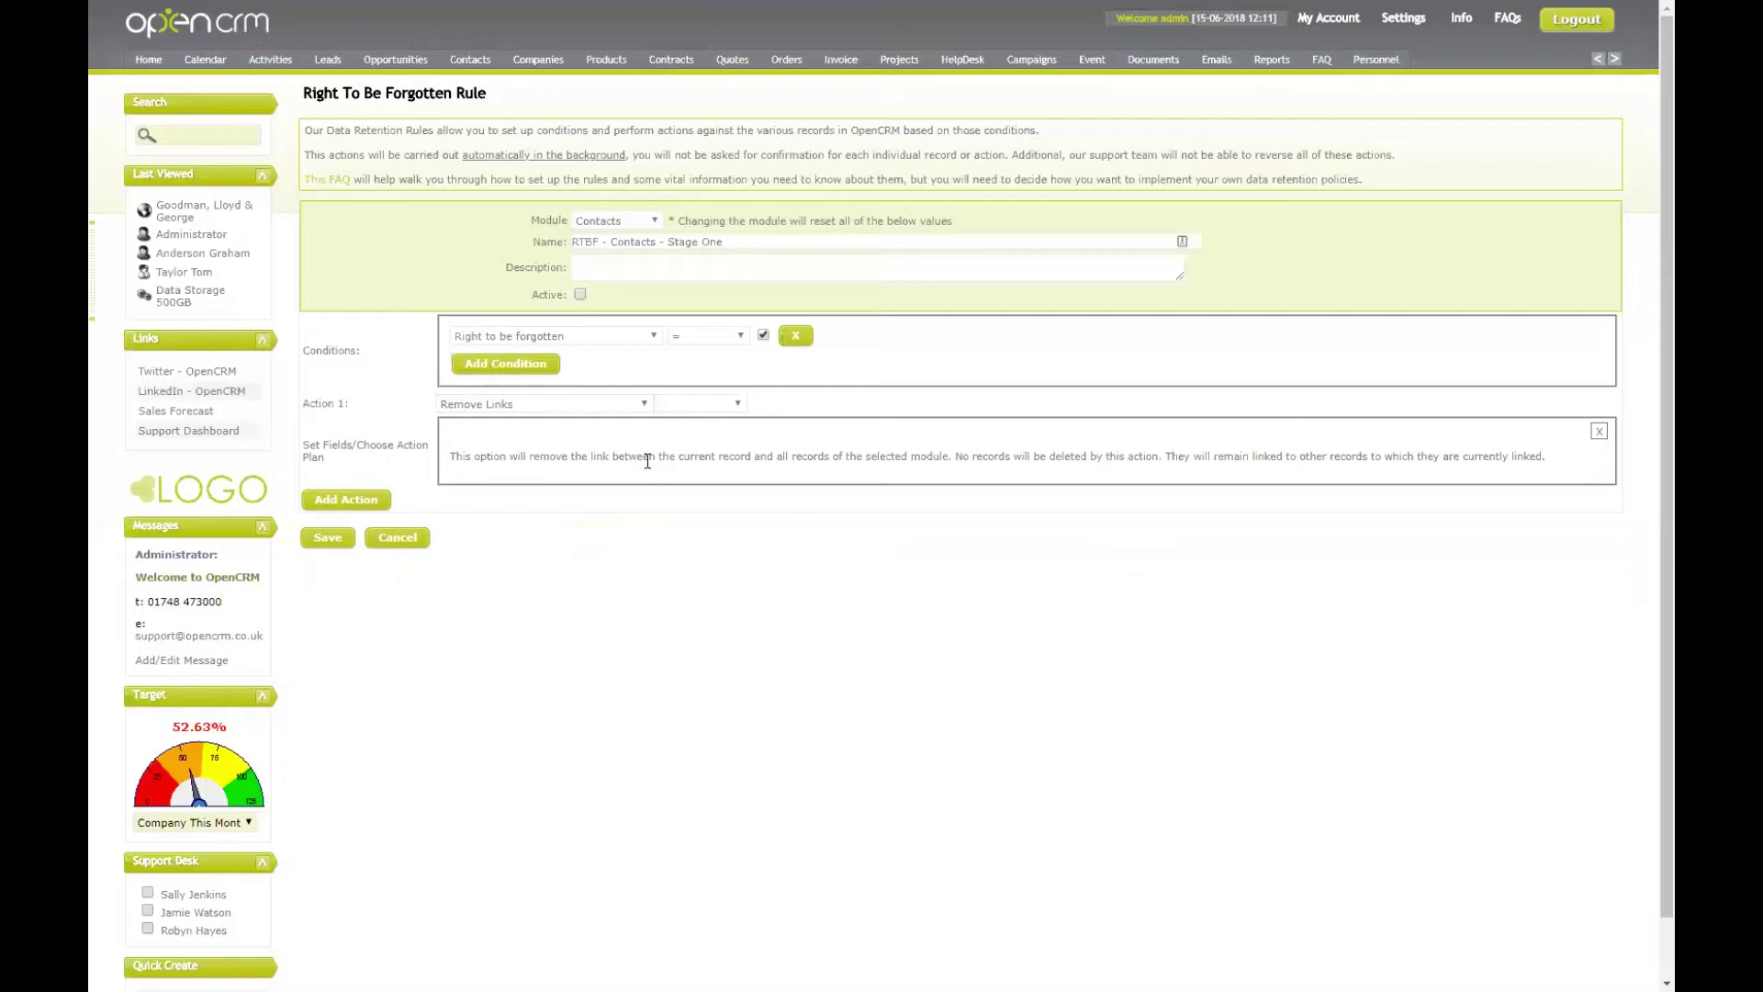
click(712, 400)
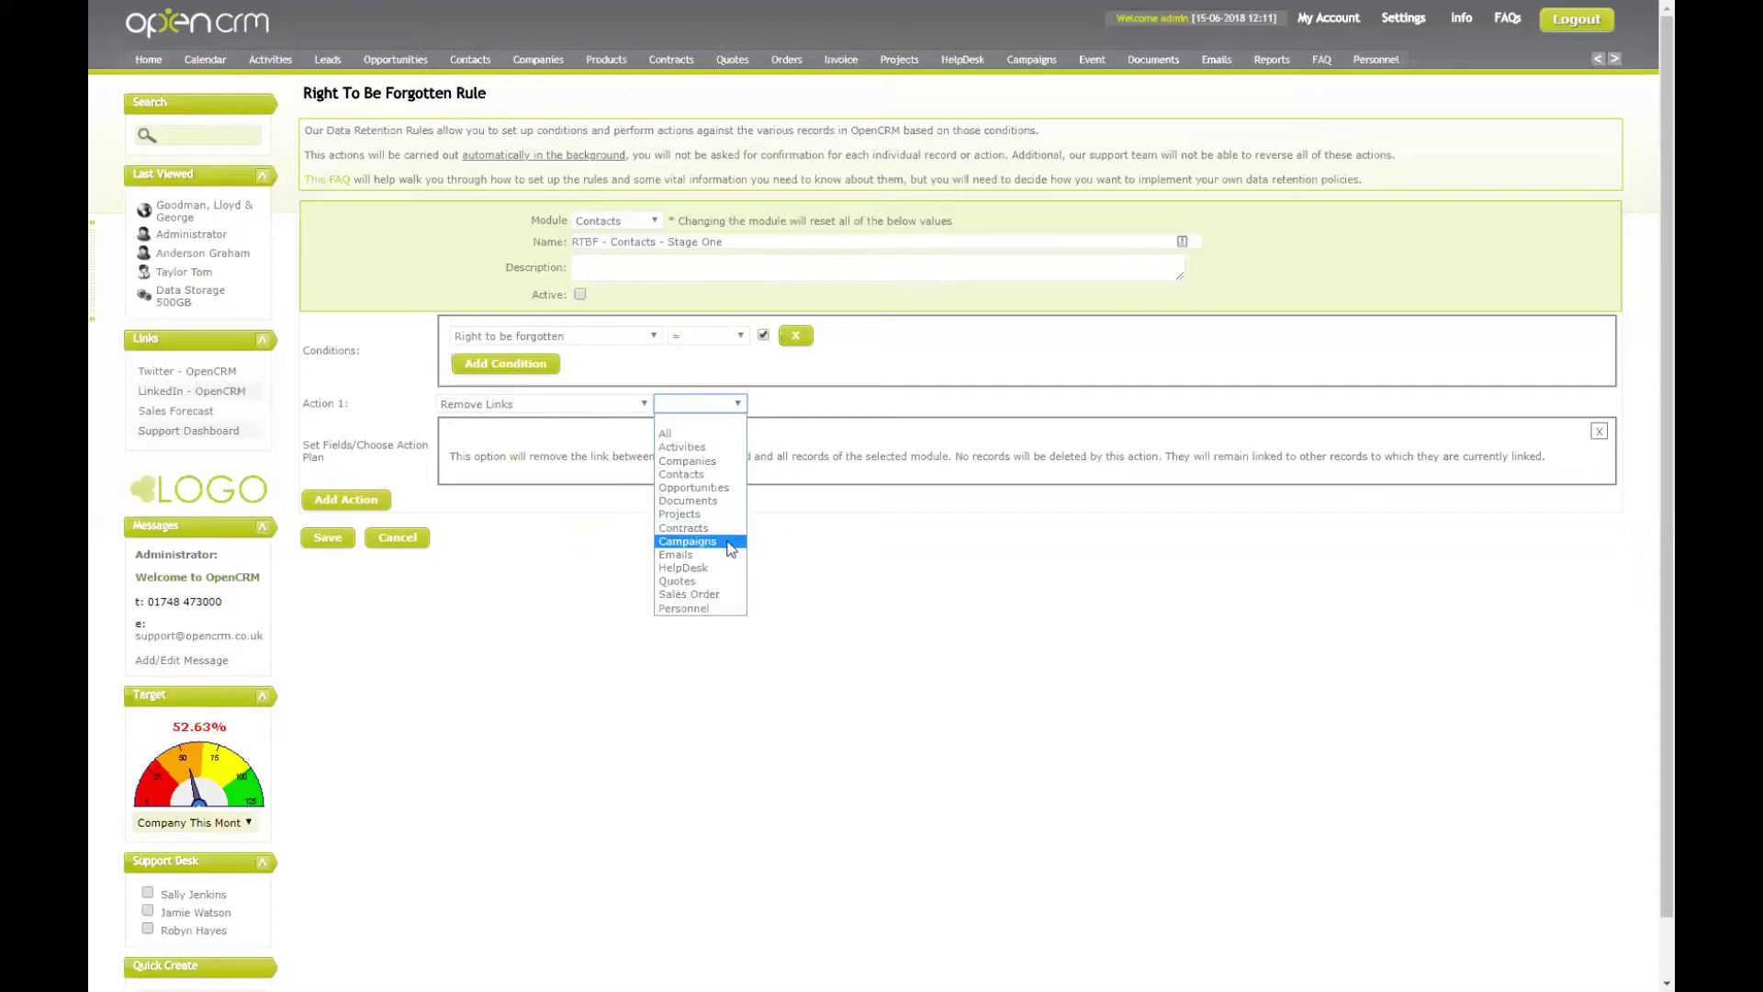
click(864, 513)
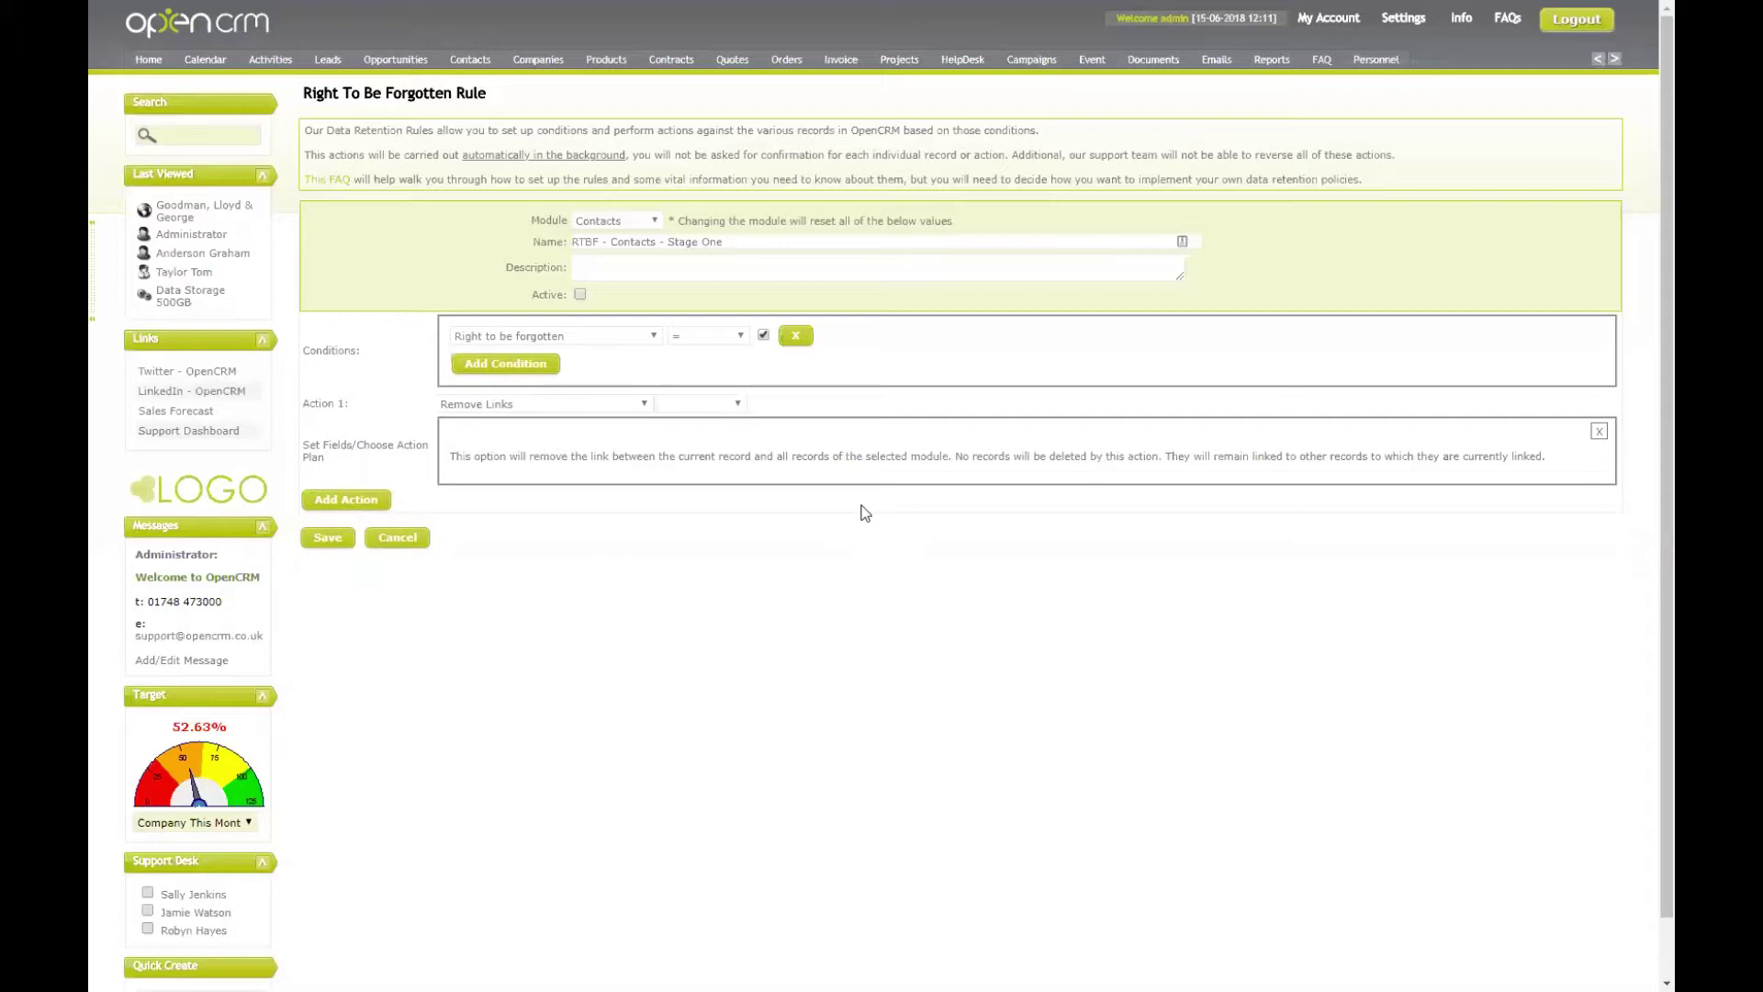
click(534, 402)
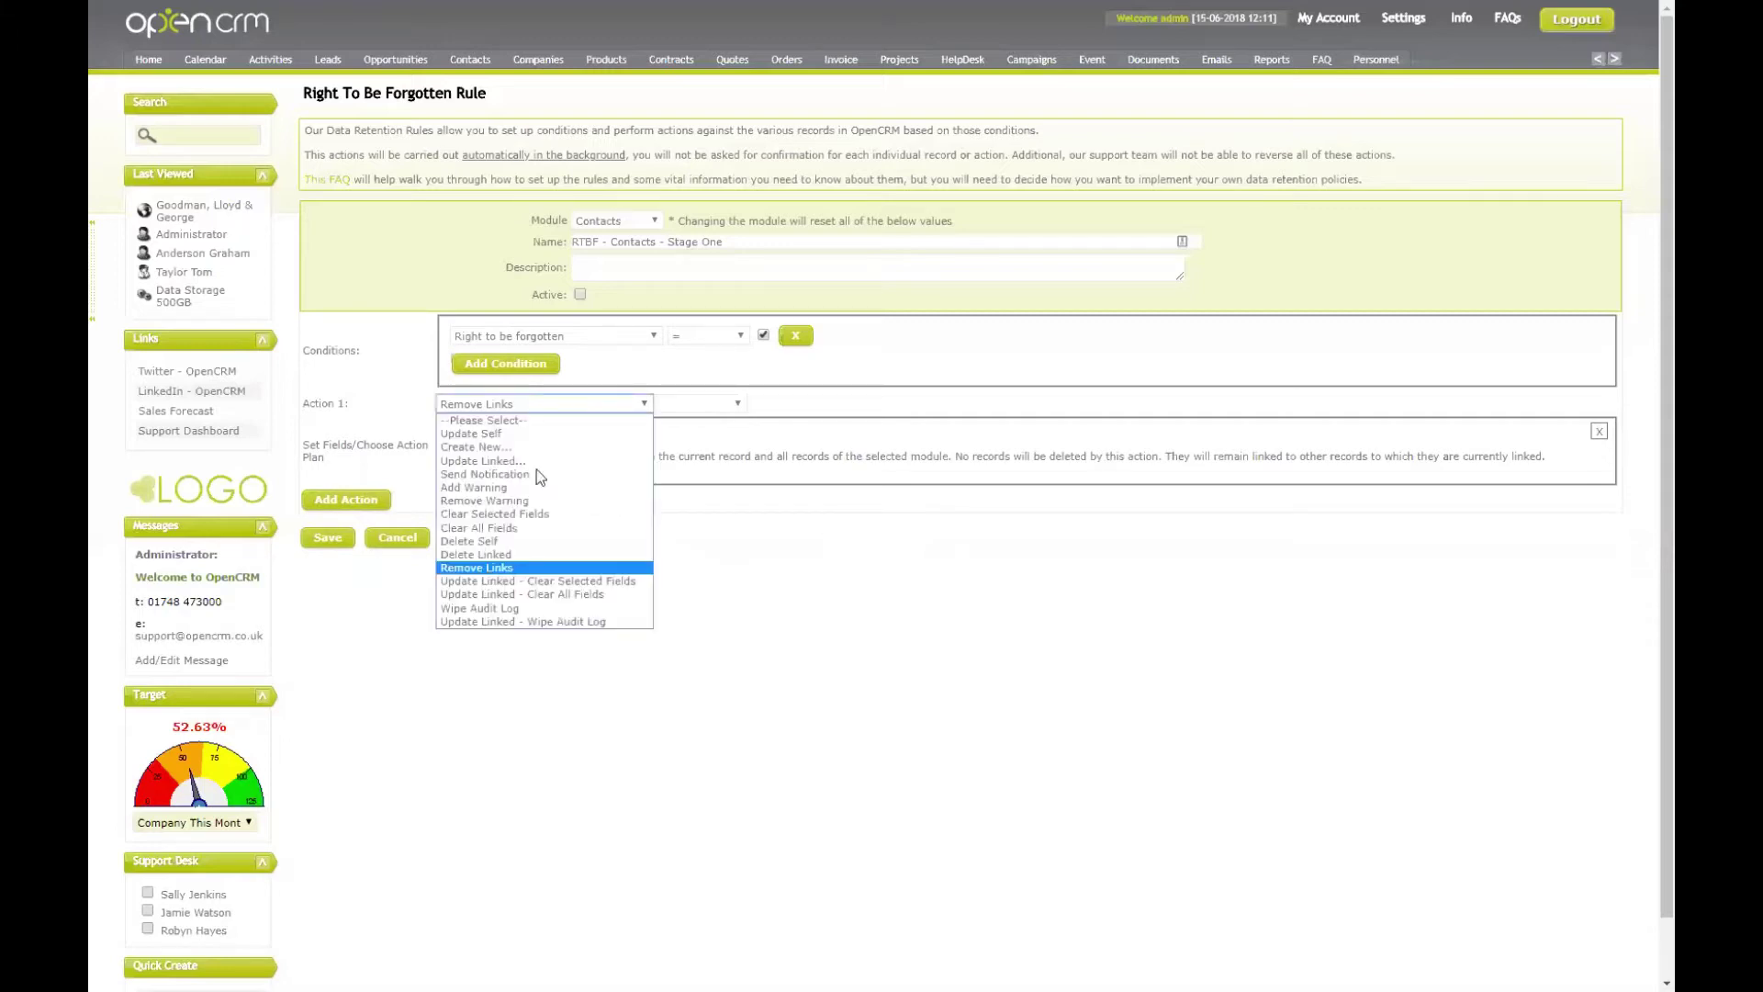
Step: Check Update Linked - Clear Selected Fields' modules, then set Action 1 to Update Linked - Clear All Fields
click(565, 581)
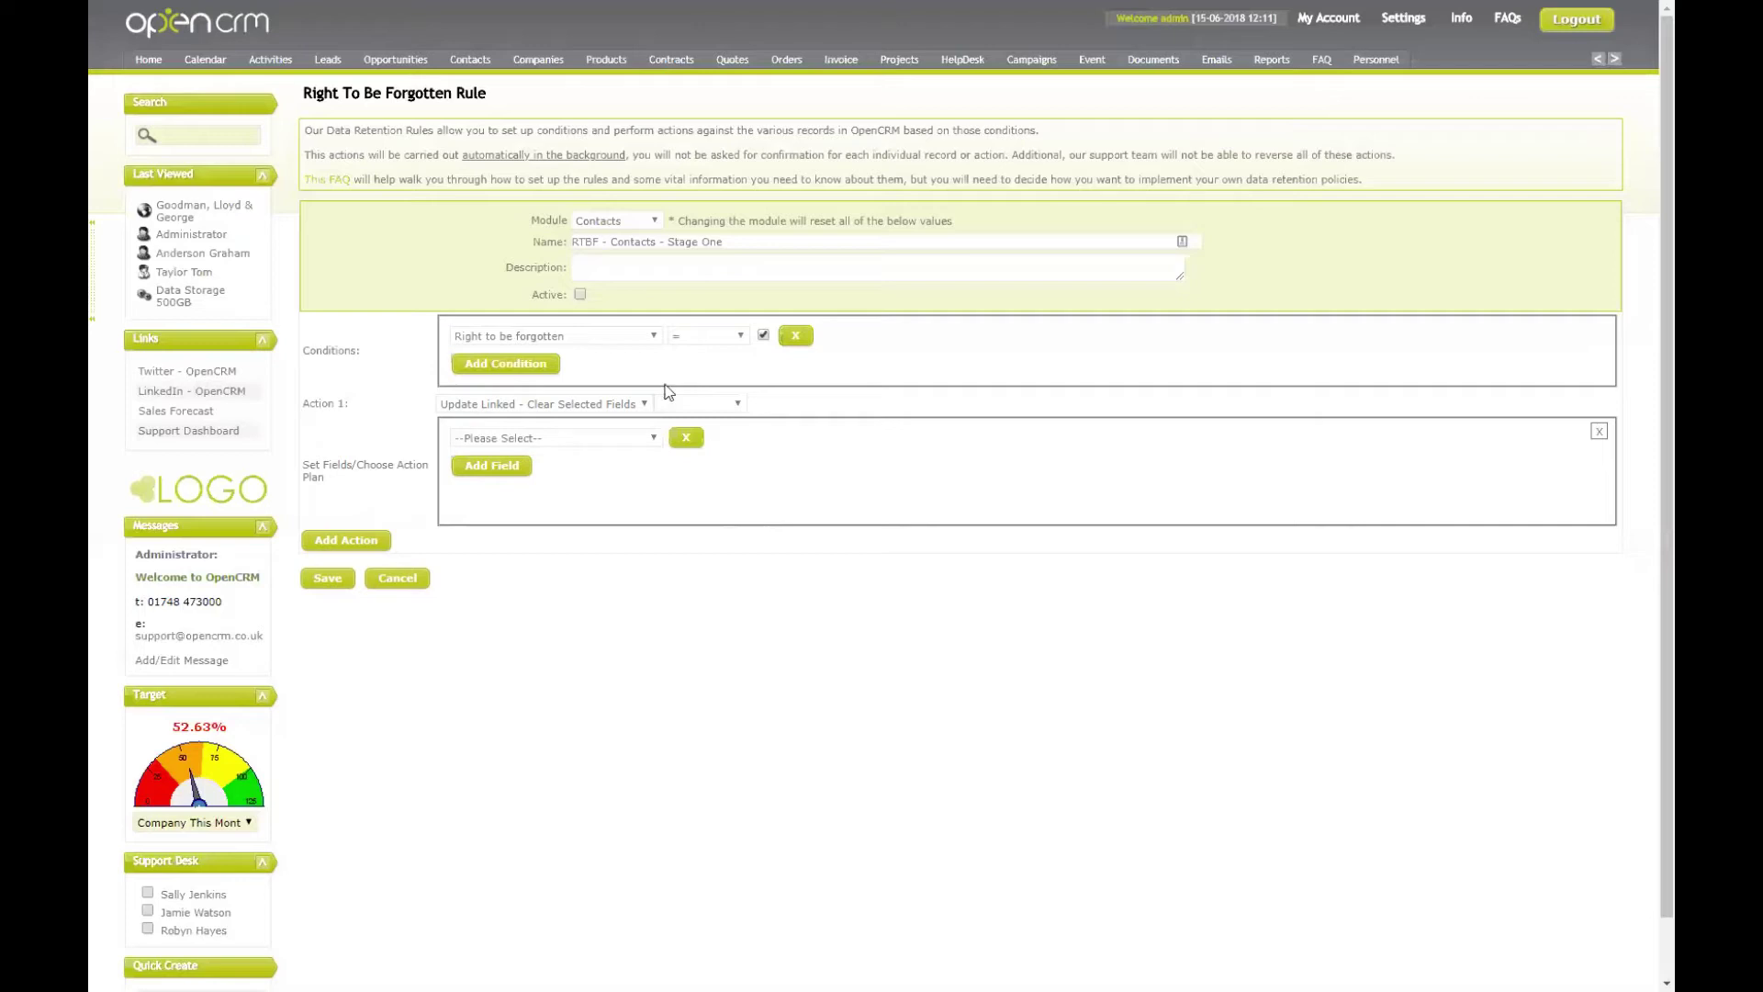
click(701, 405)
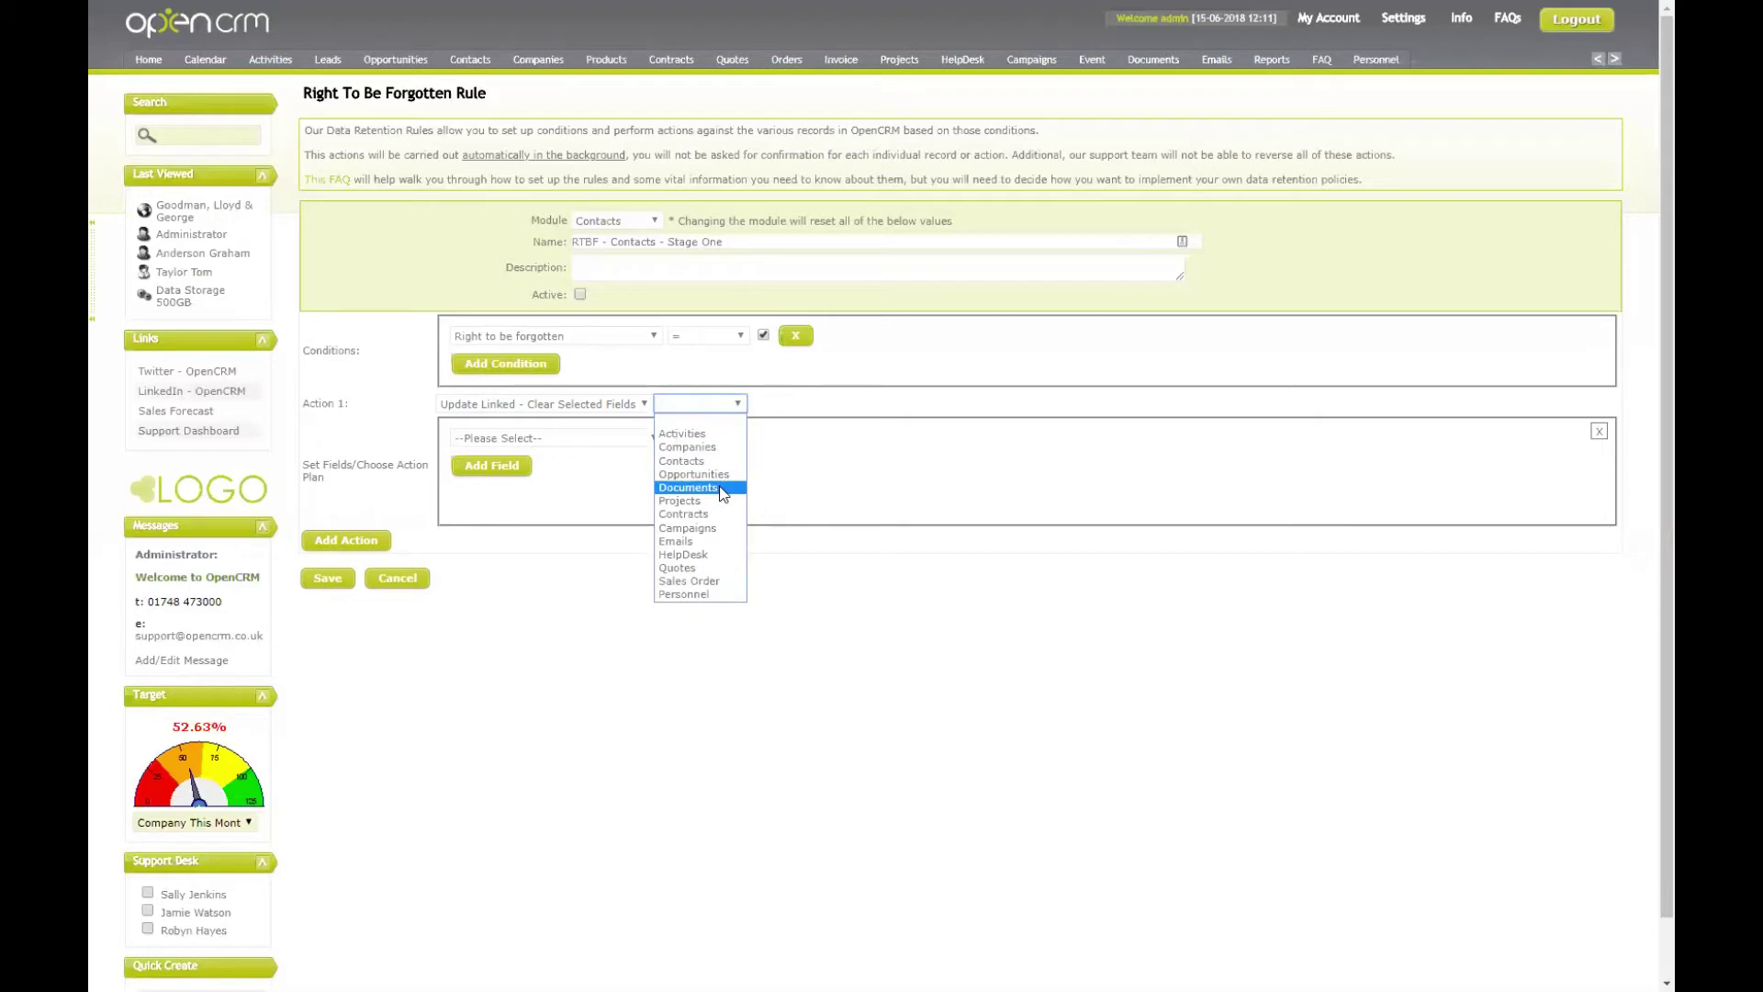
click(820, 548)
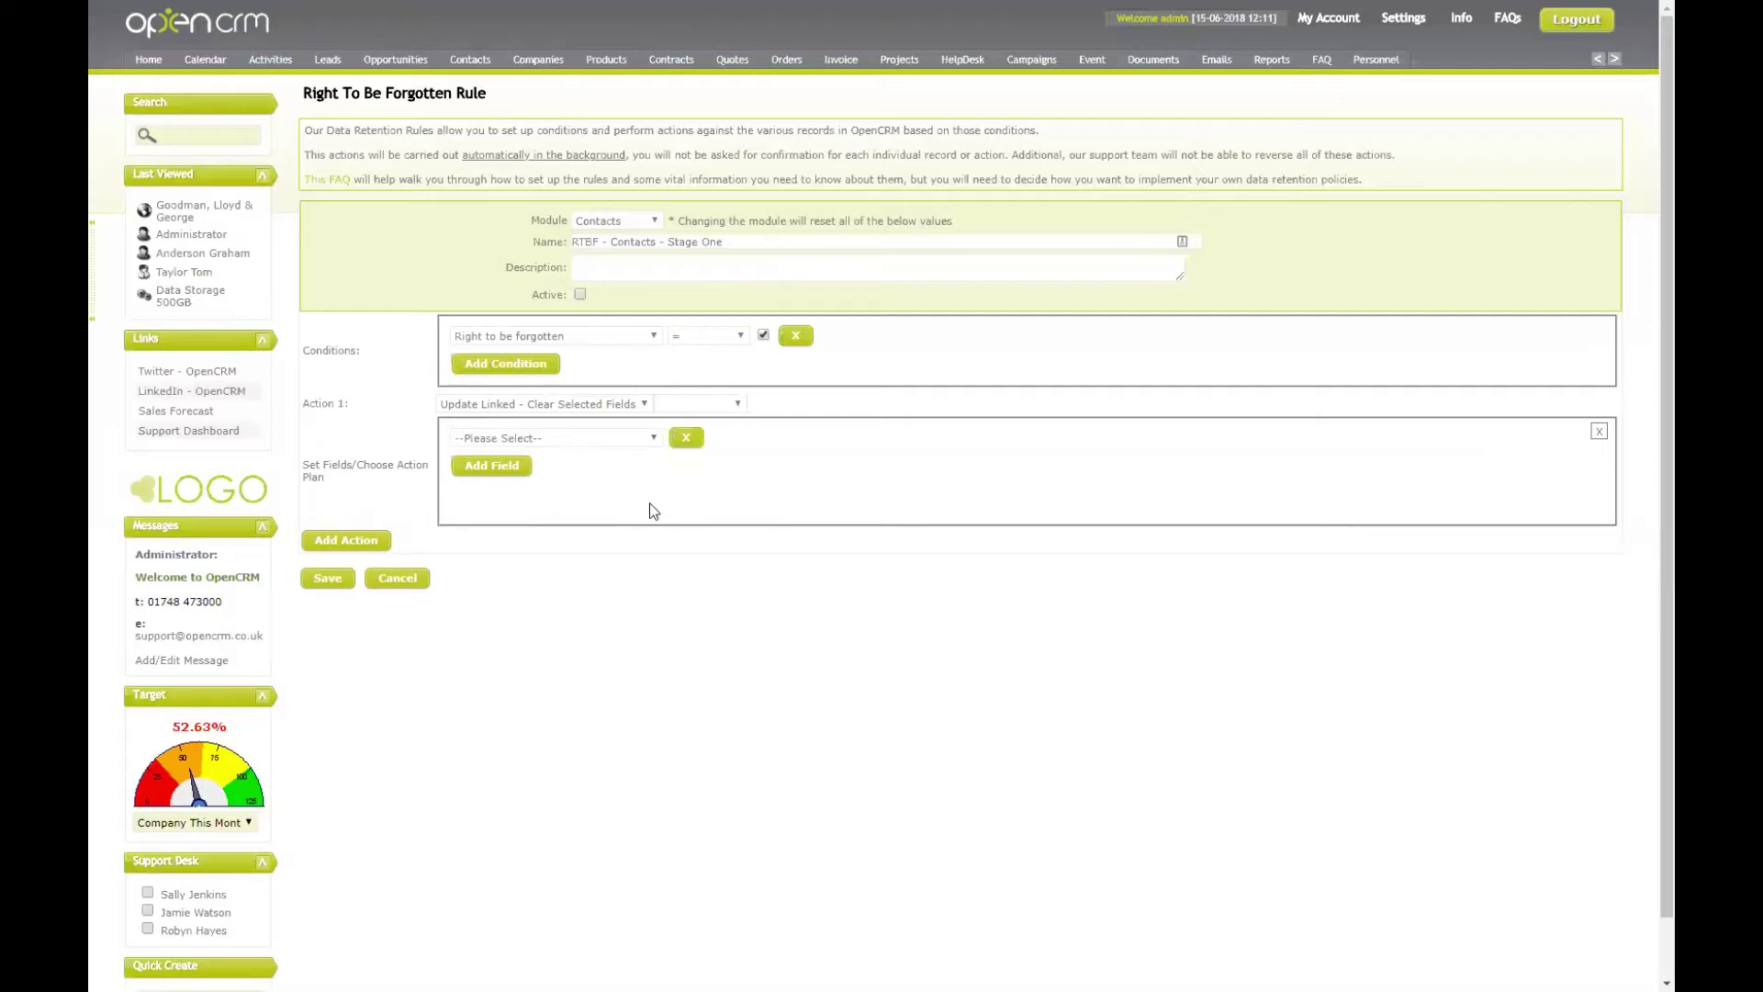
click(562, 406)
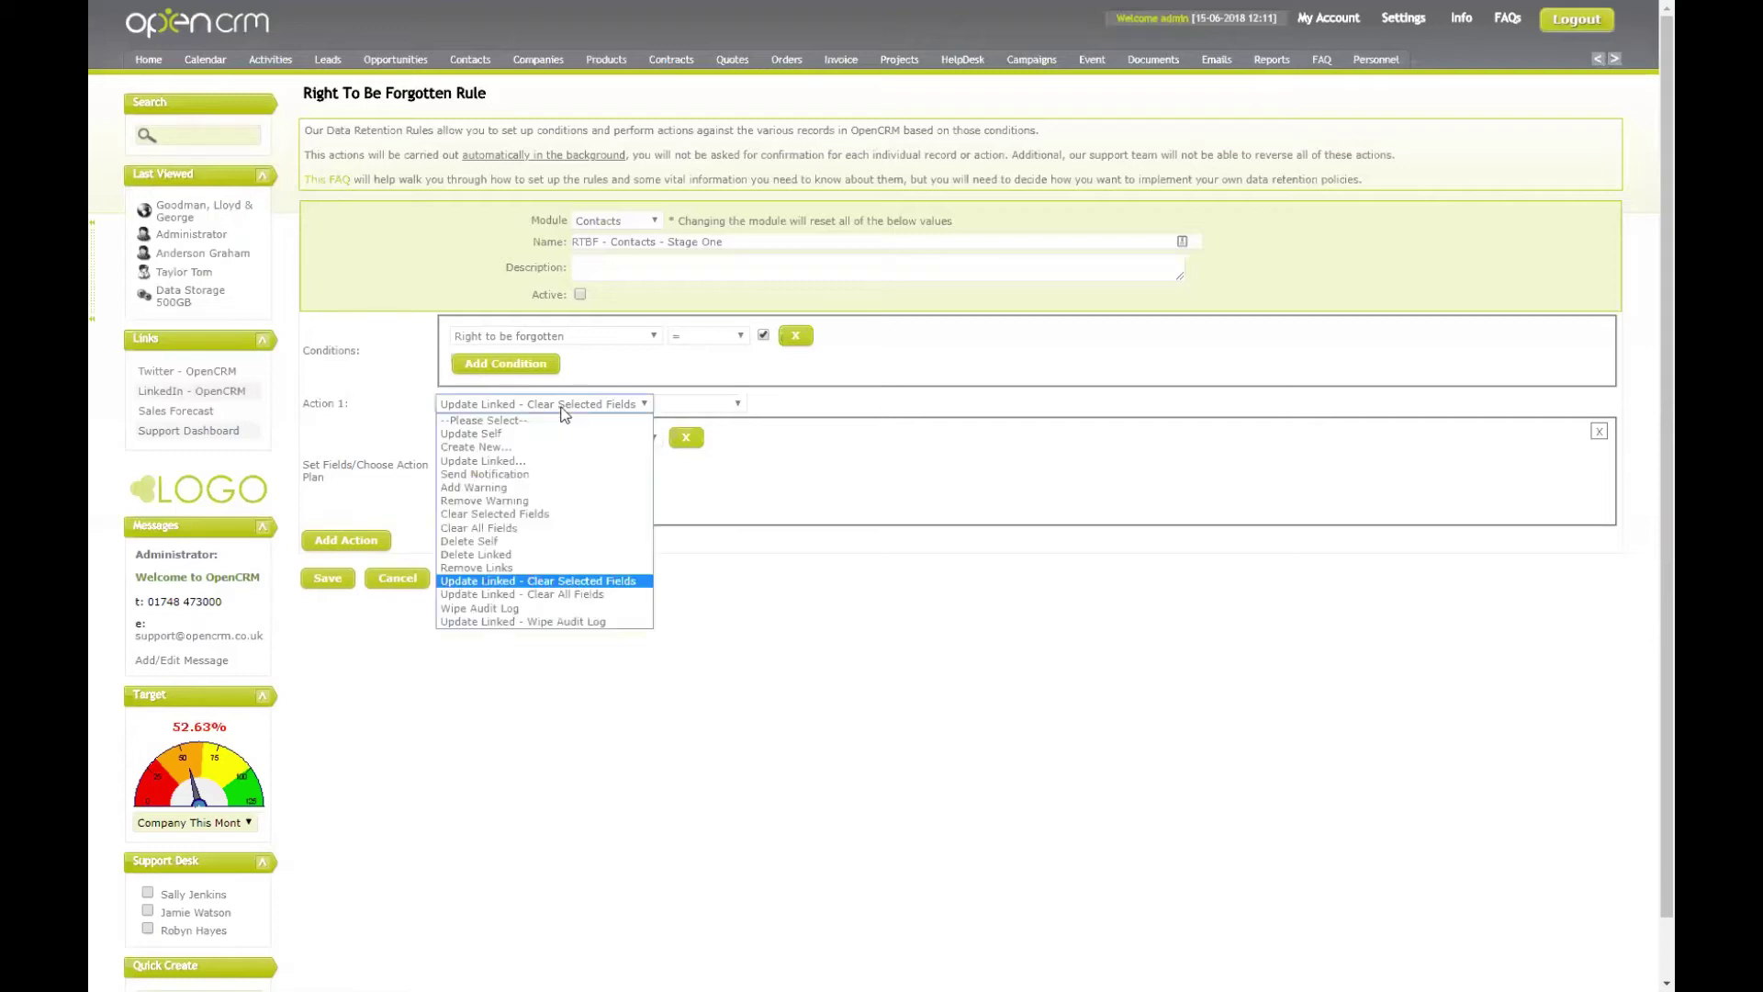
click(566, 596)
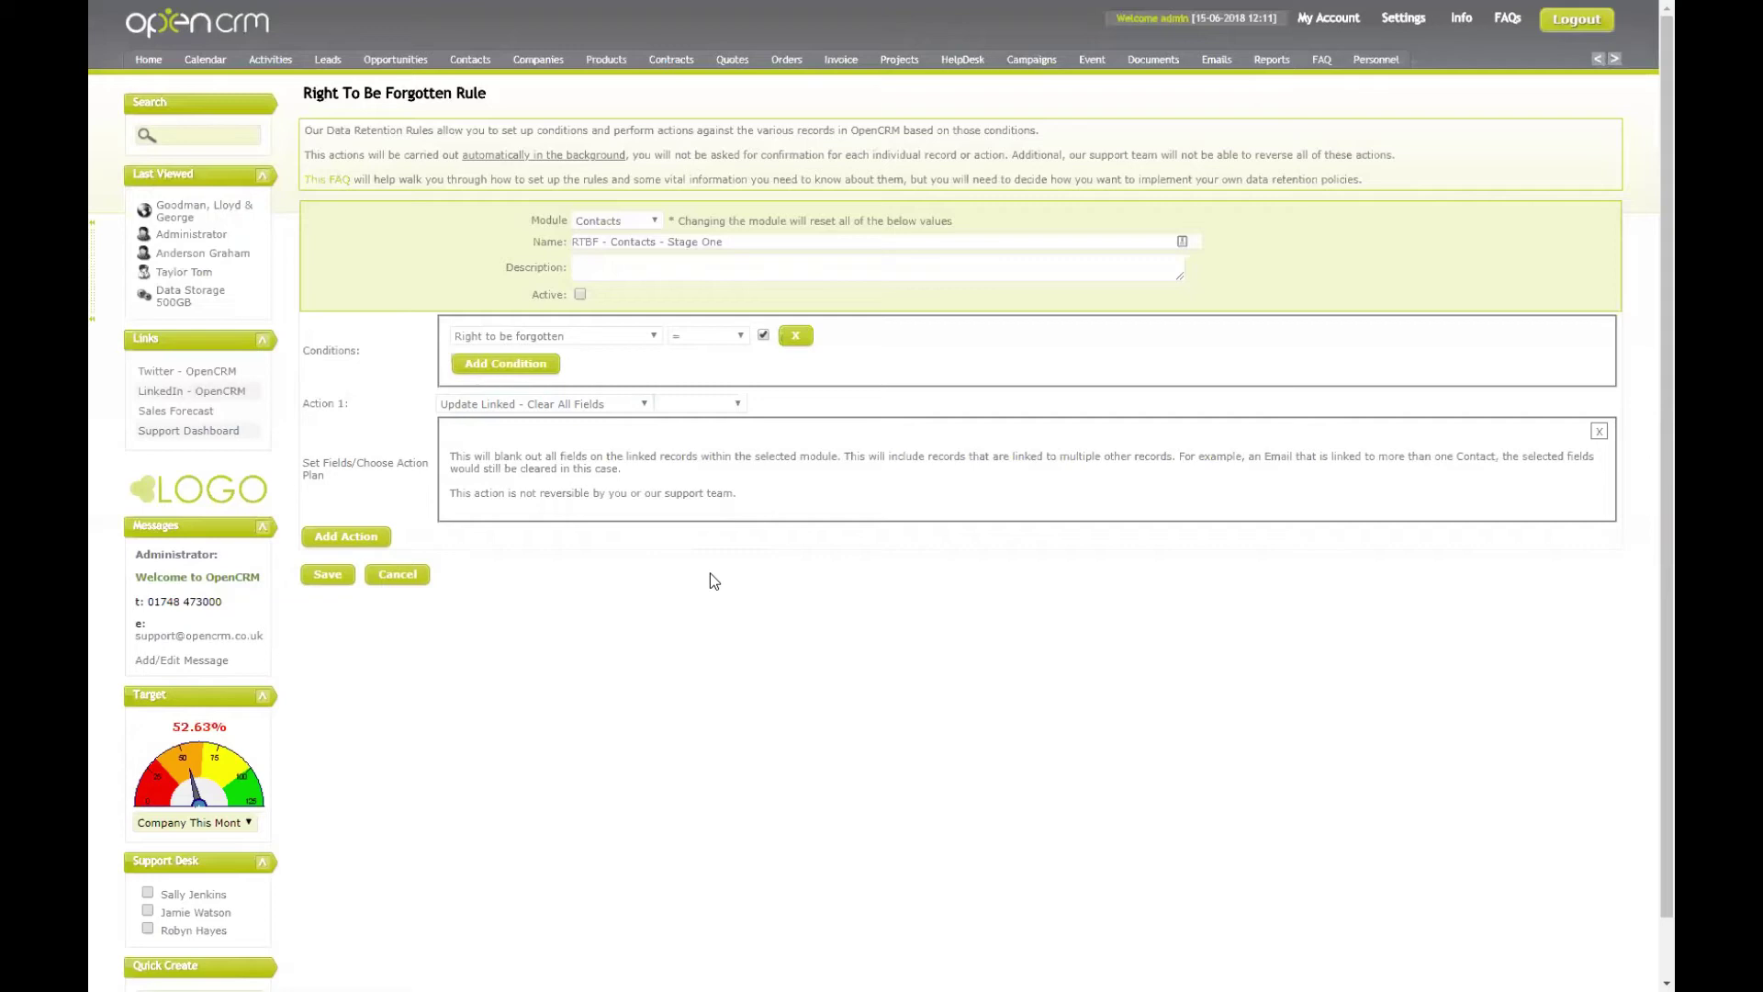
Step: Change Action 1 to Wipe Audit Log
click(595, 404)
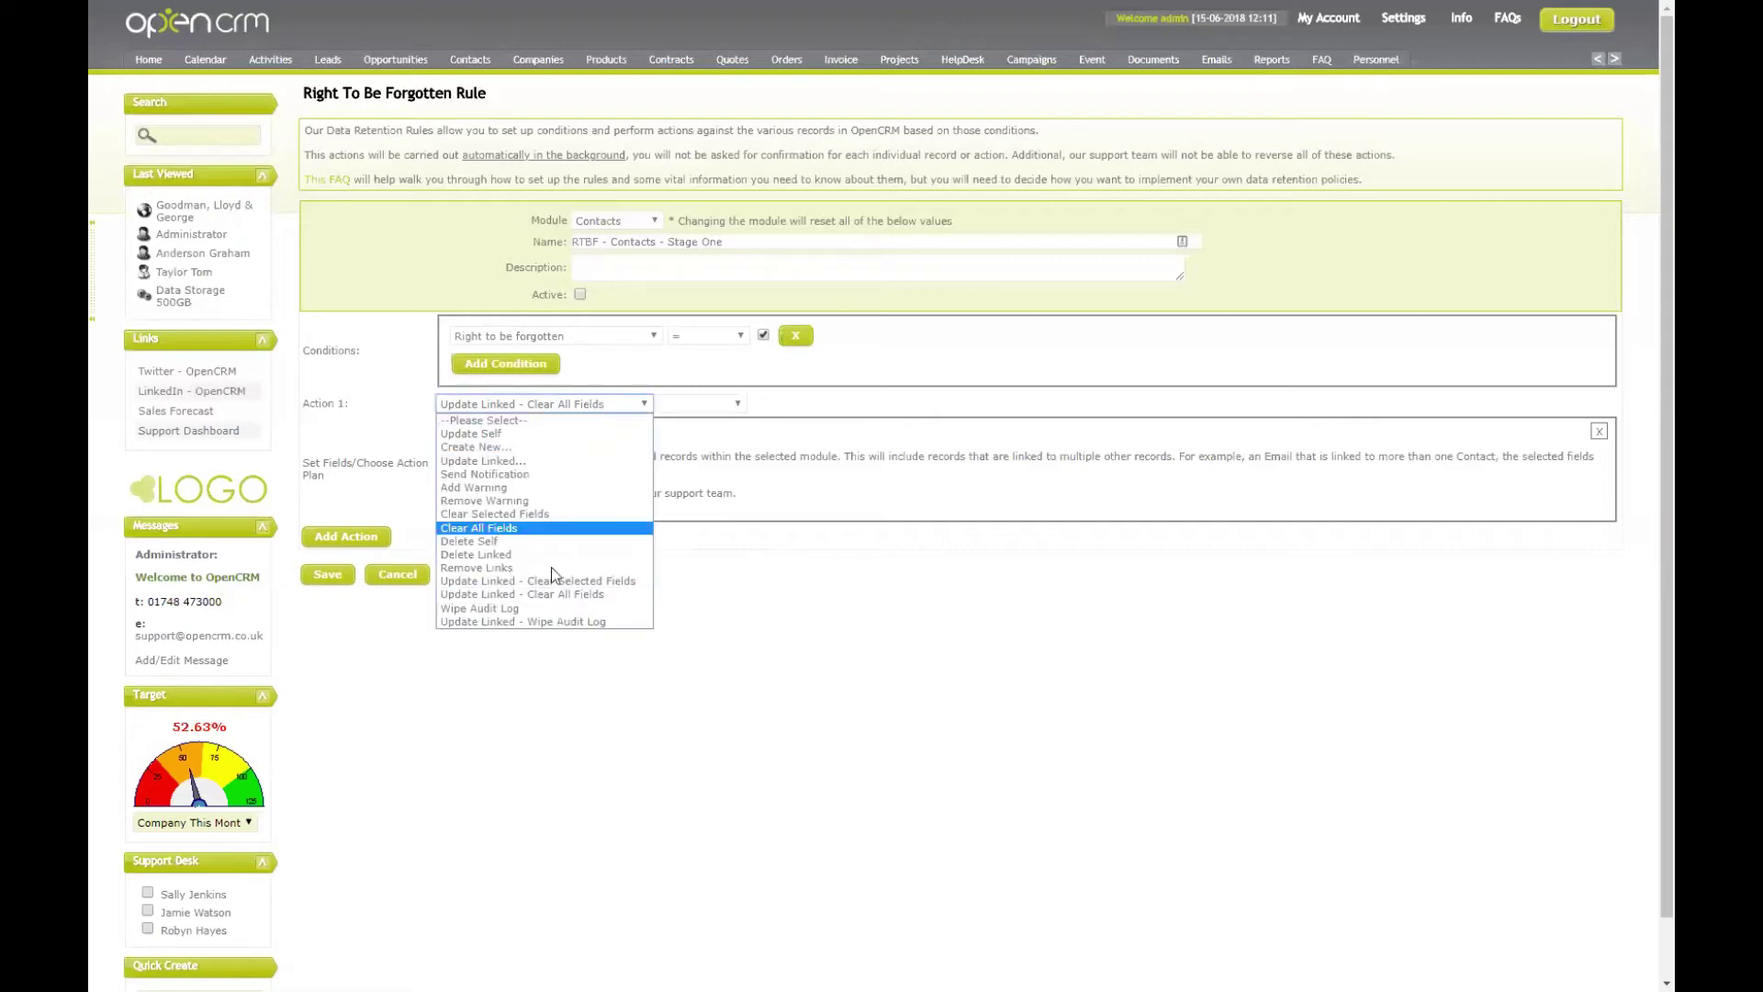
click(543, 609)
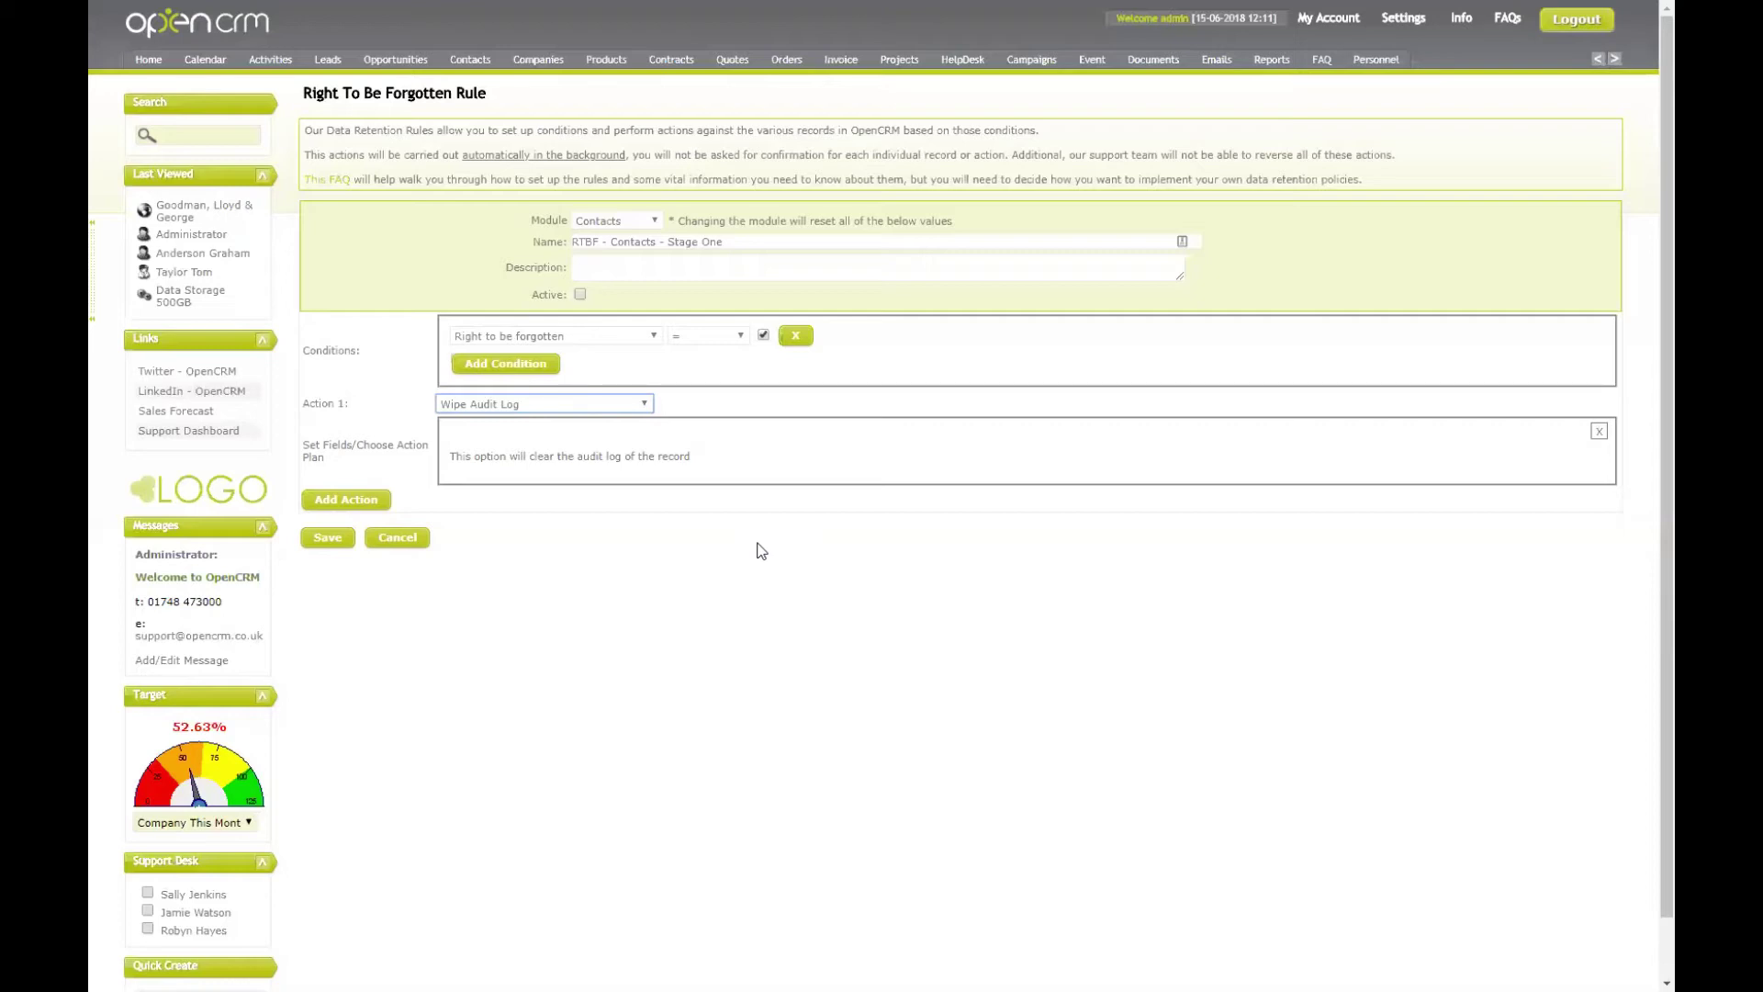
Step: Review Update Linked - Wipe Audit Log's module list, then edit the example Leads Stage One rule
click(499, 406)
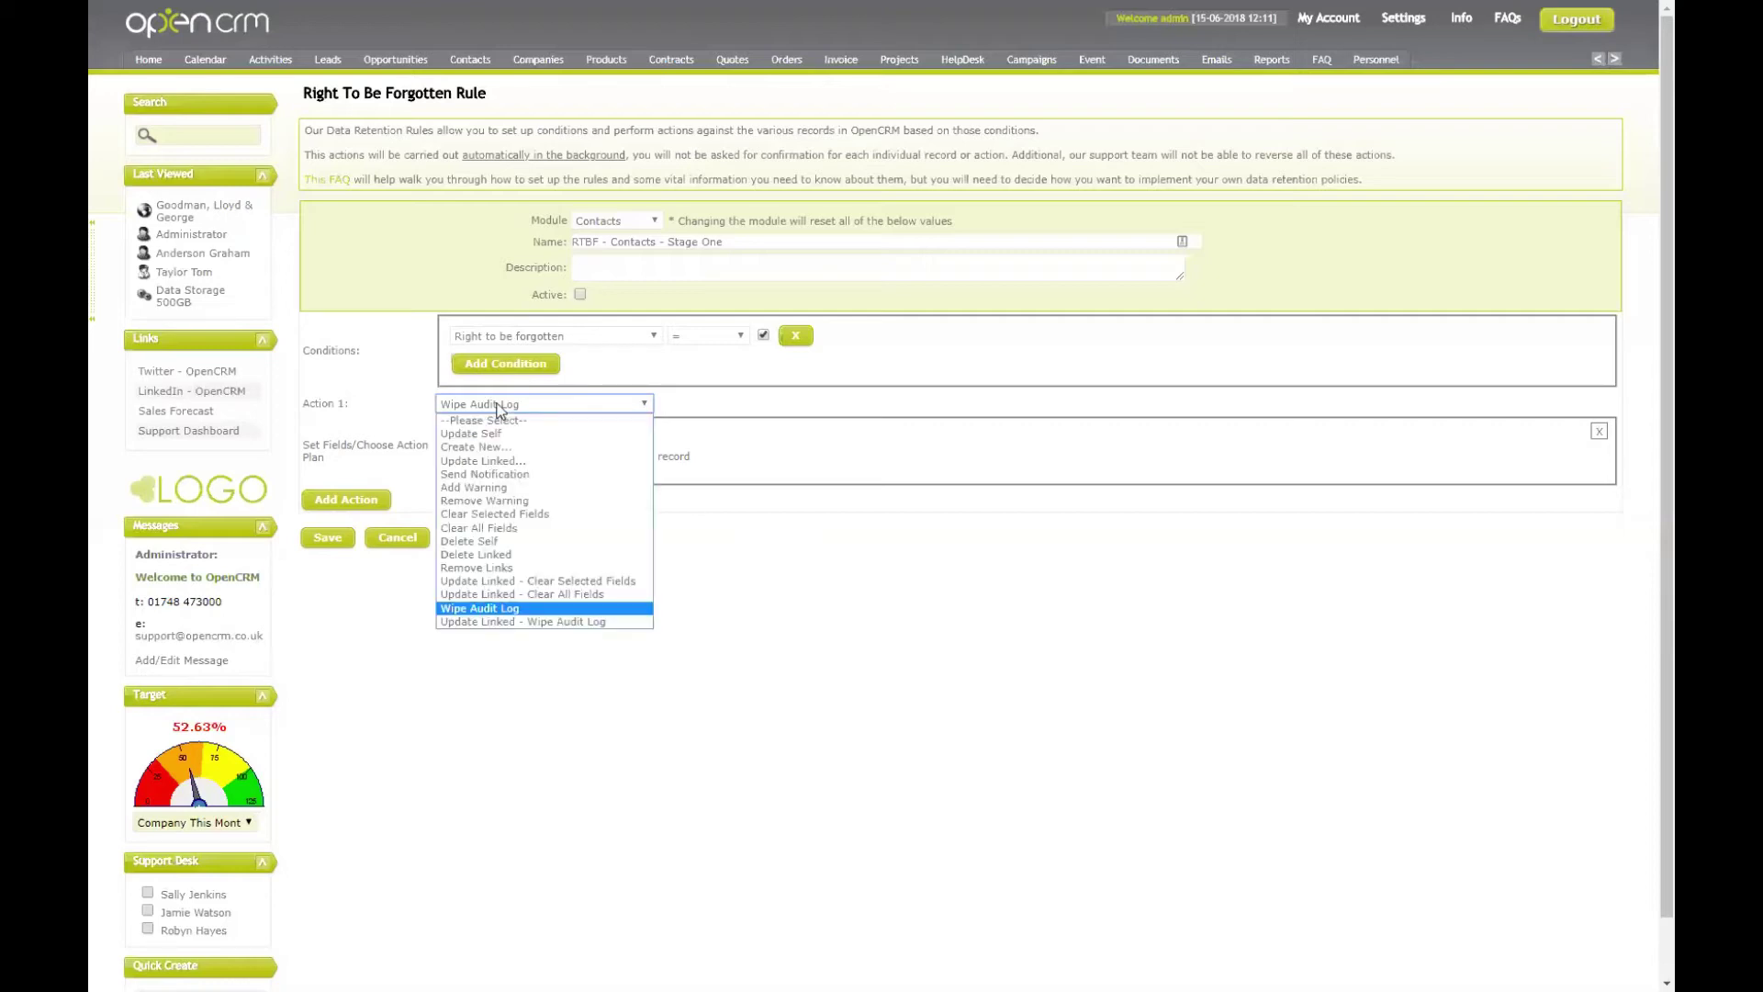
click(571, 621)
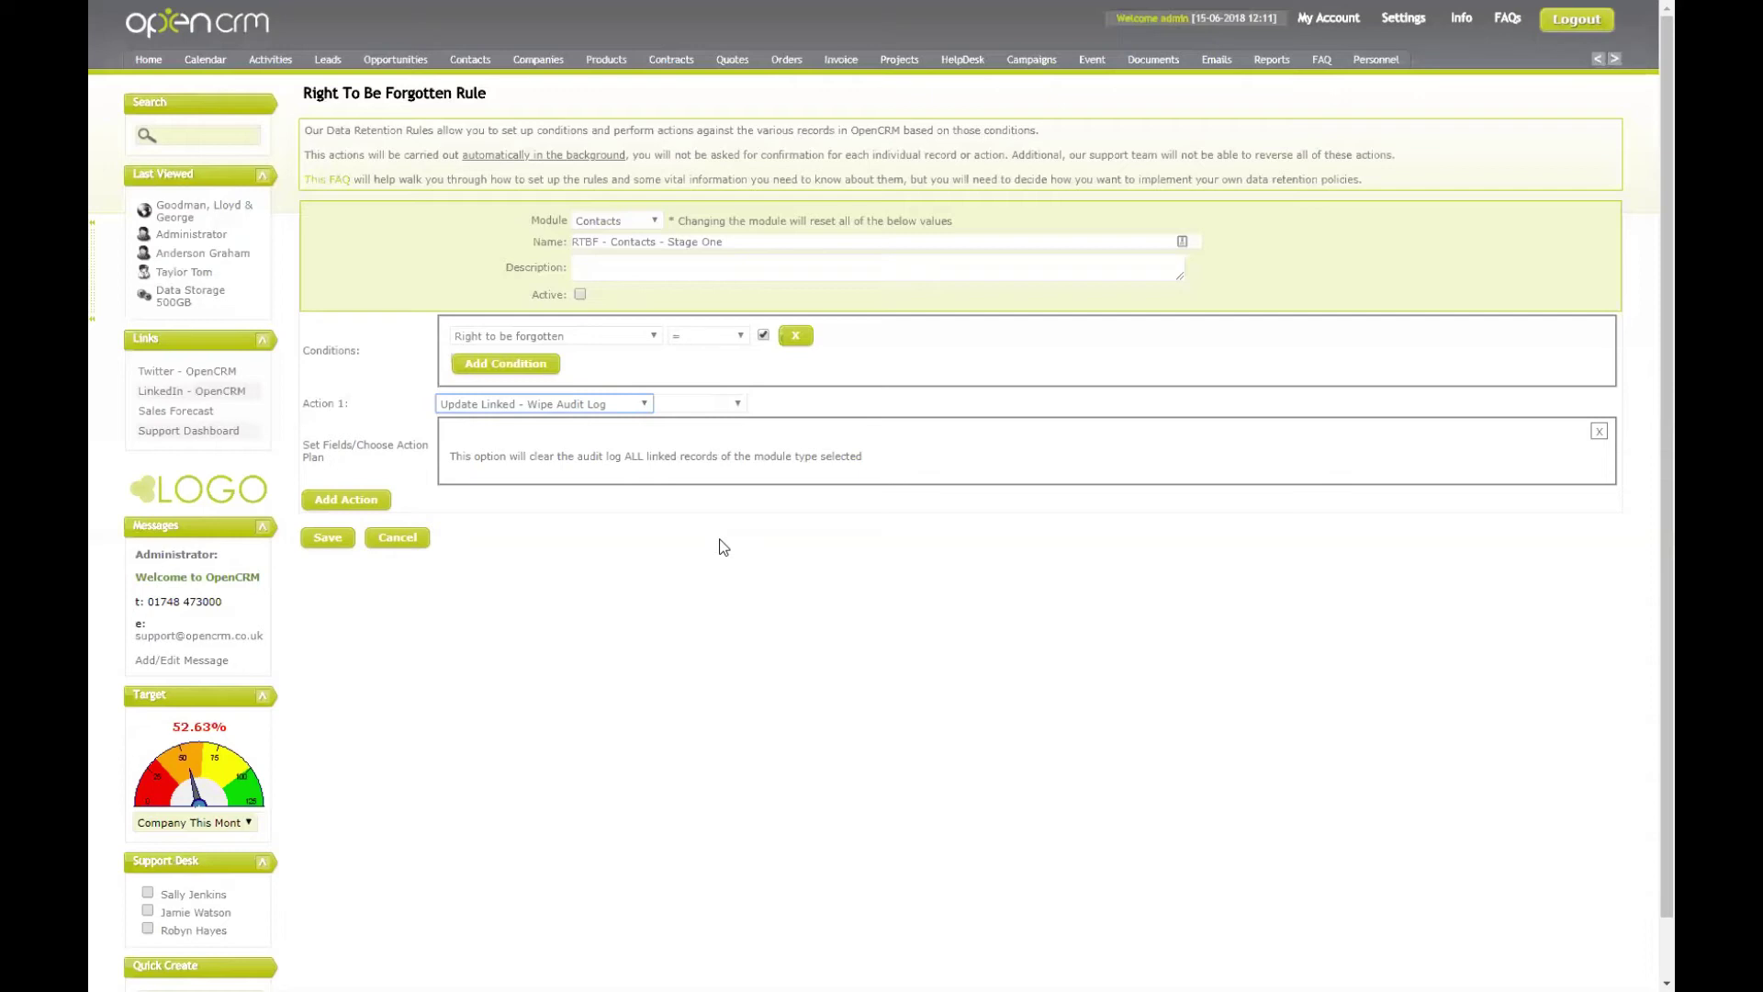
click(735, 404)
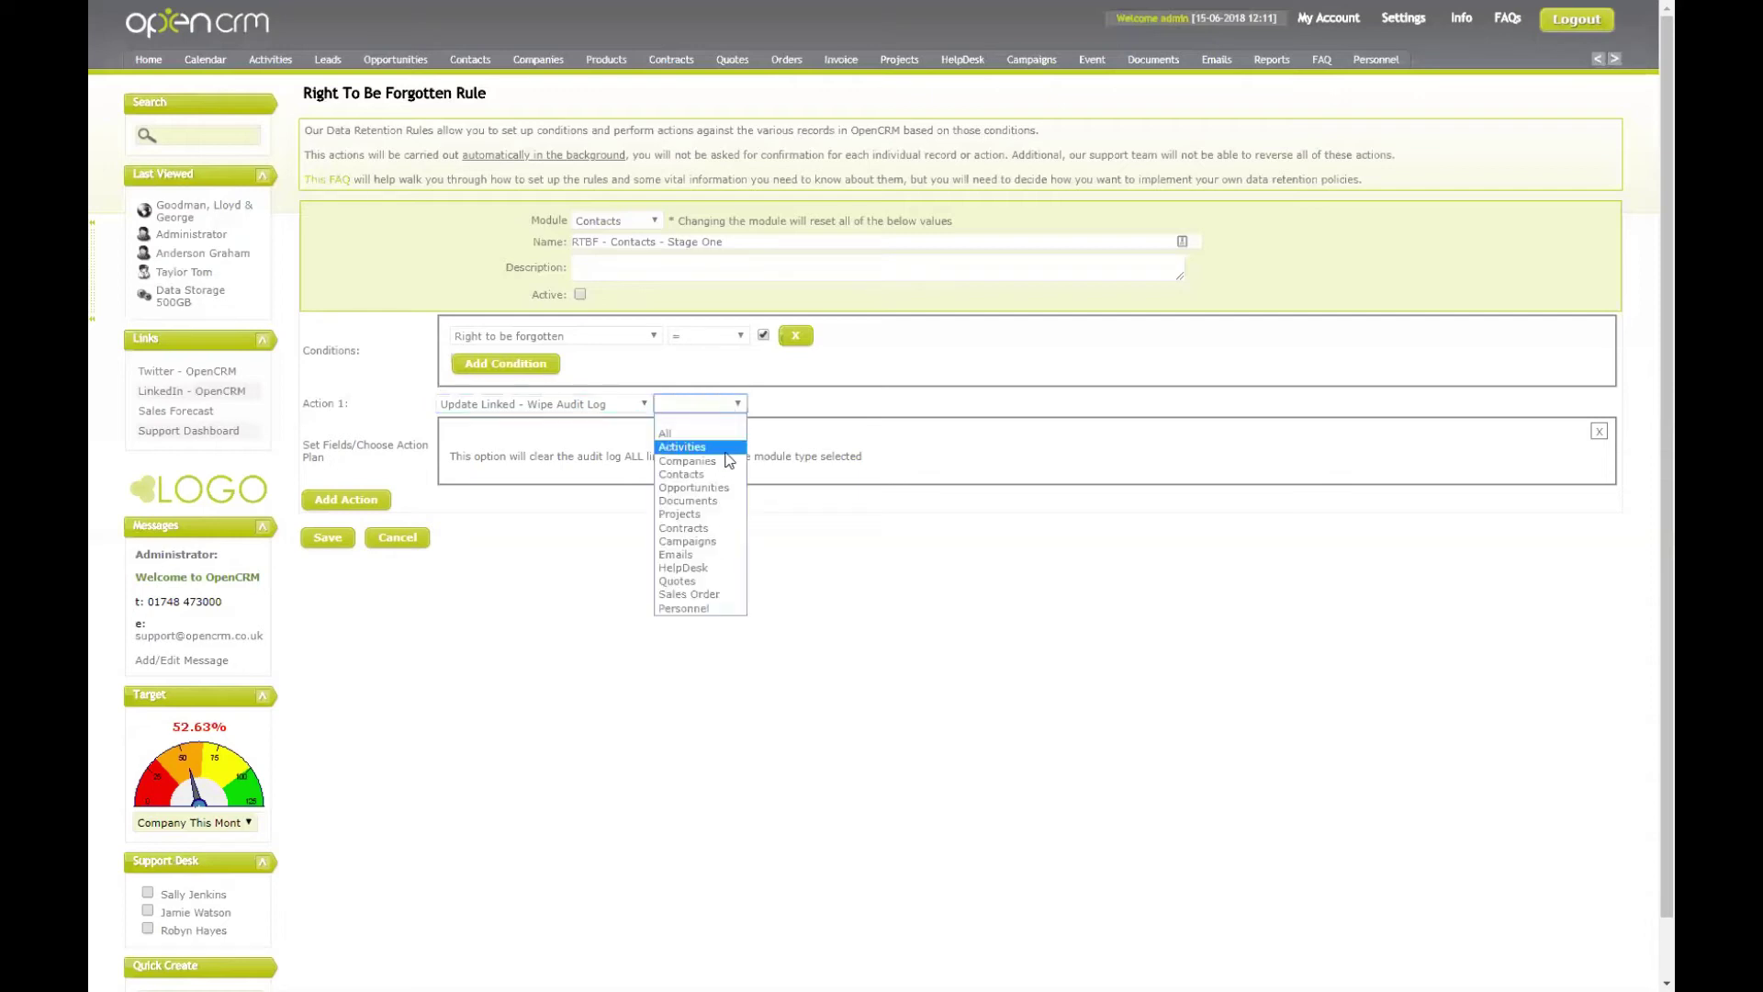
click(823, 487)
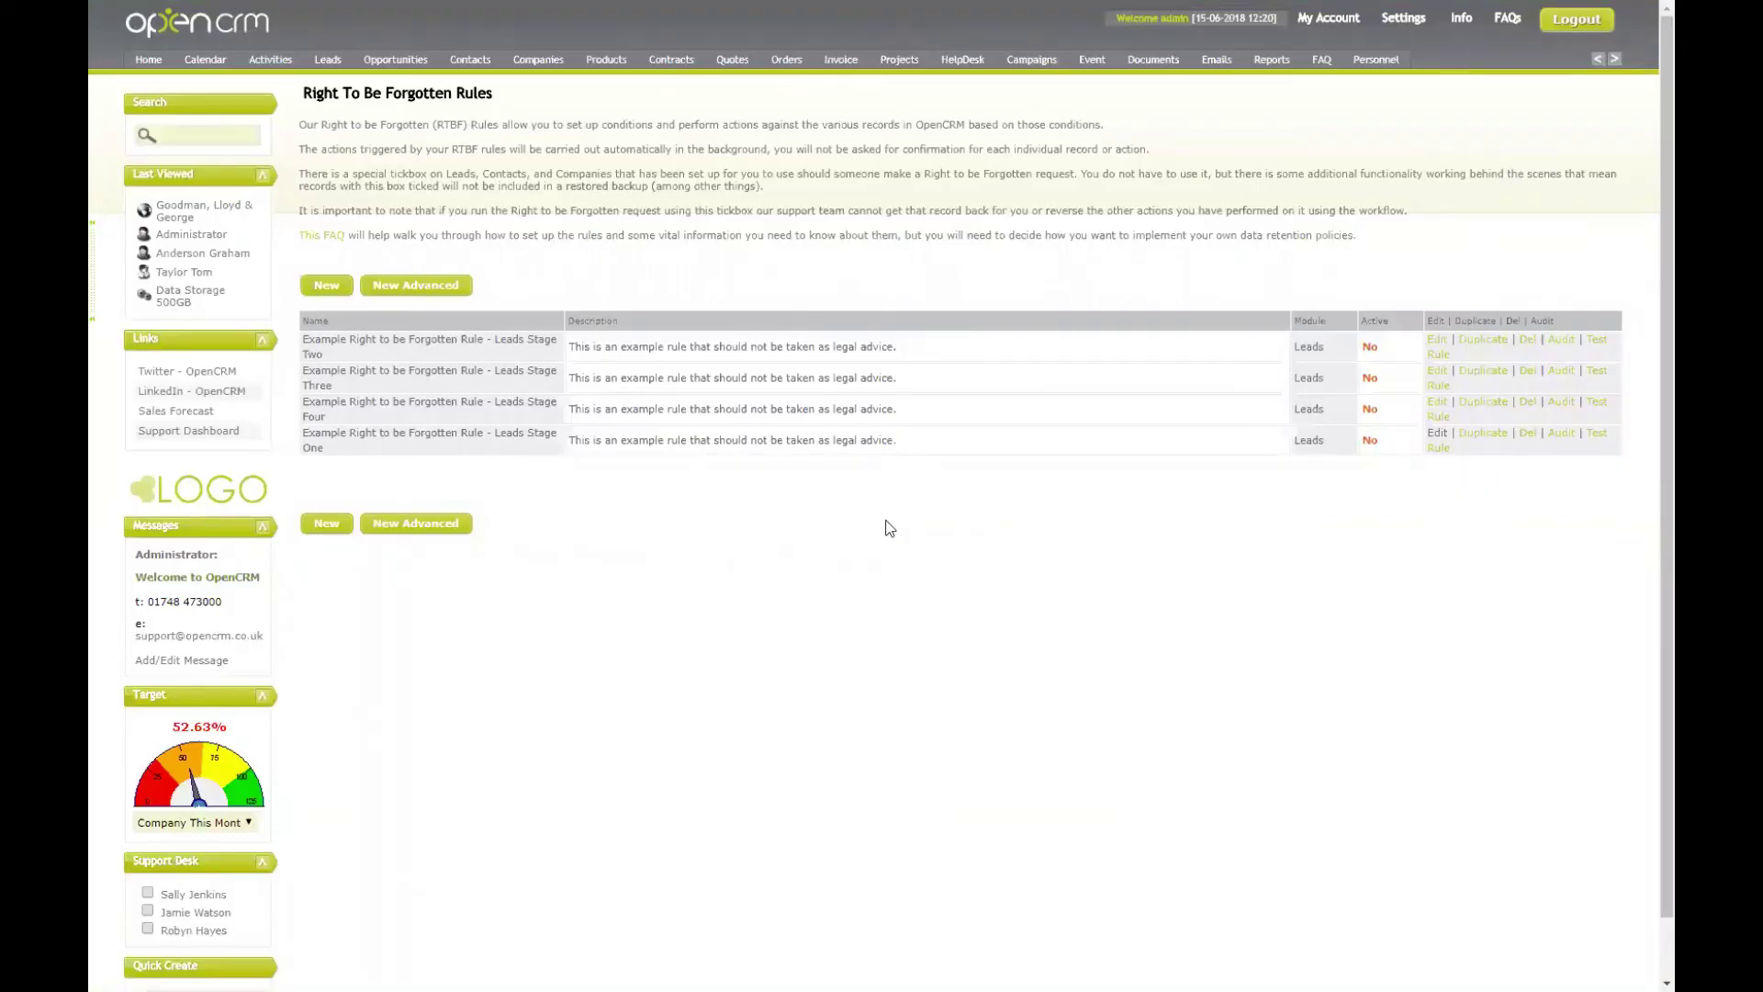
click(1434, 433)
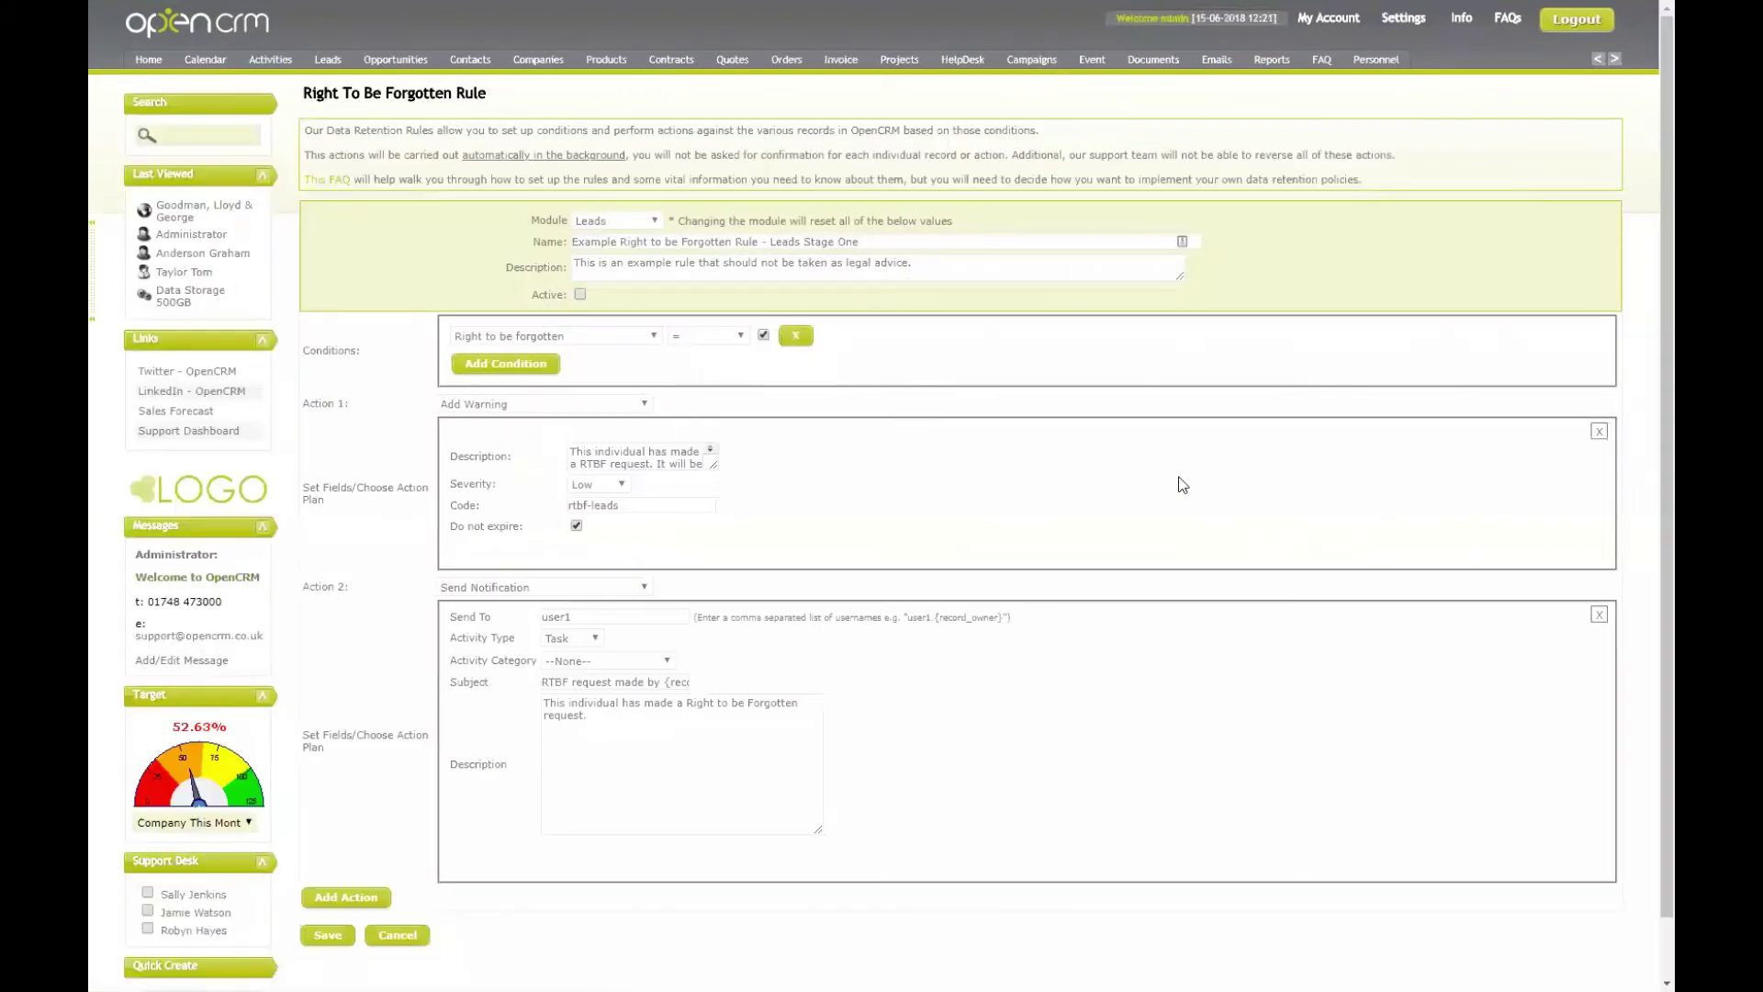